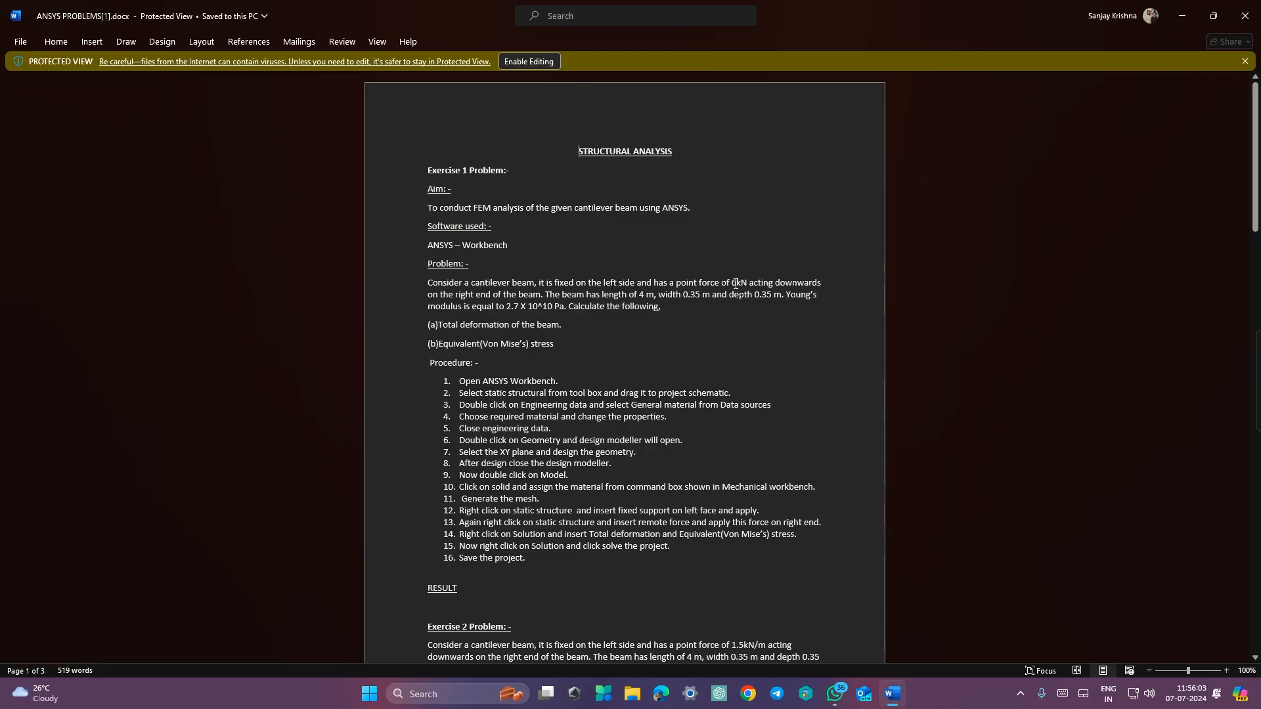
# Step: Add a Static Structural analysis system to the project schematic
pyautogui.press('ctrl+super+Left')
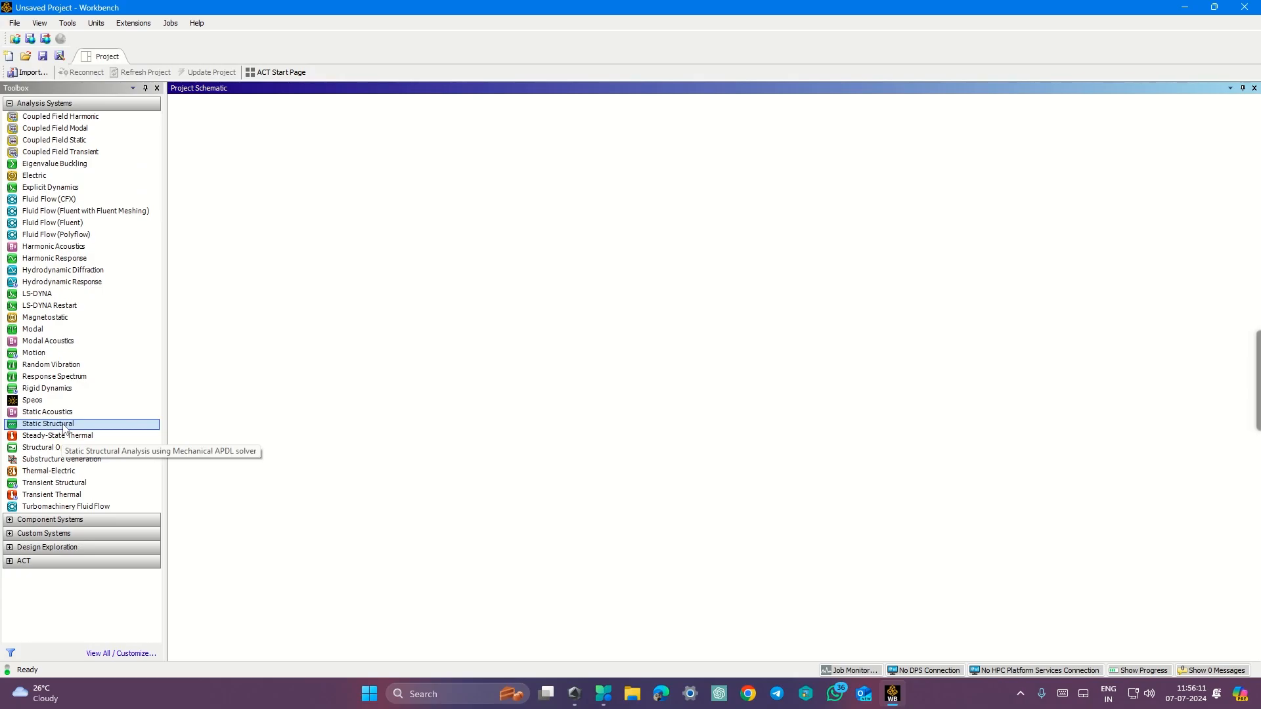
pyautogui.moveTo(64, 426); pyautogui.dragTo(276, 172)
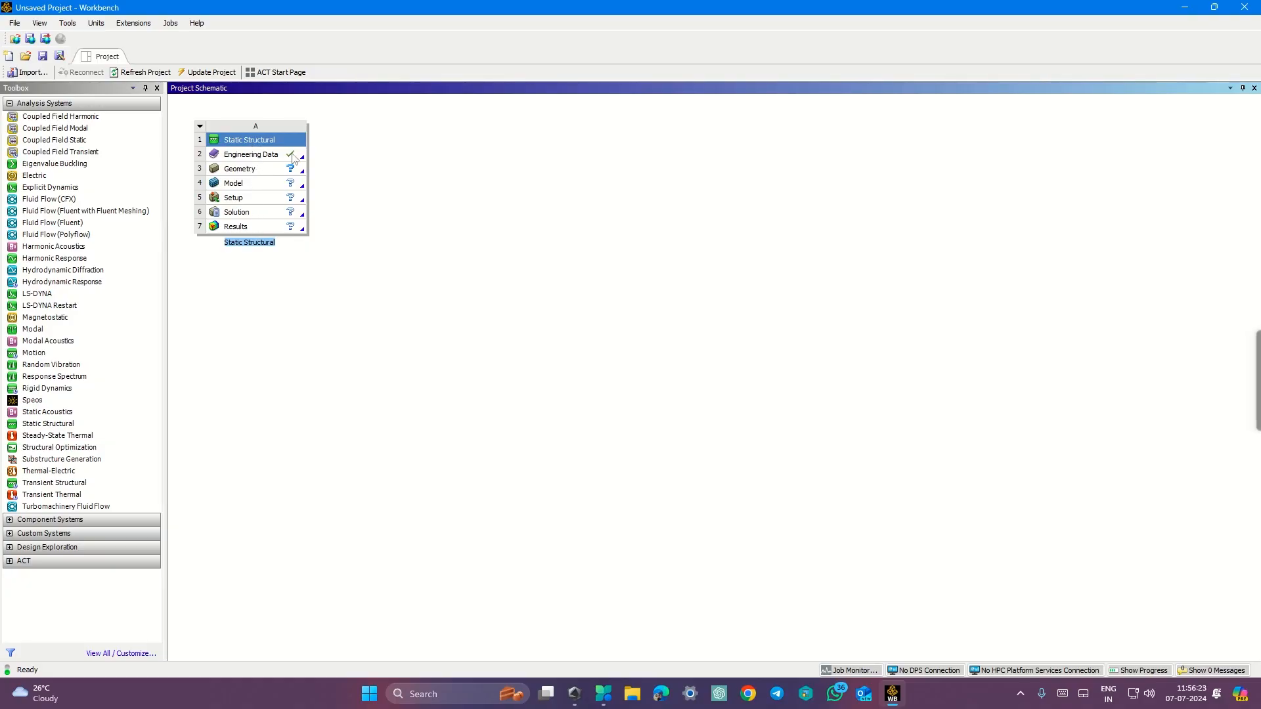
# Step: Open the Engineering Data of the Static Structural system and compare with the exercise procedure
pyautogui.doubleClick(272, 156)
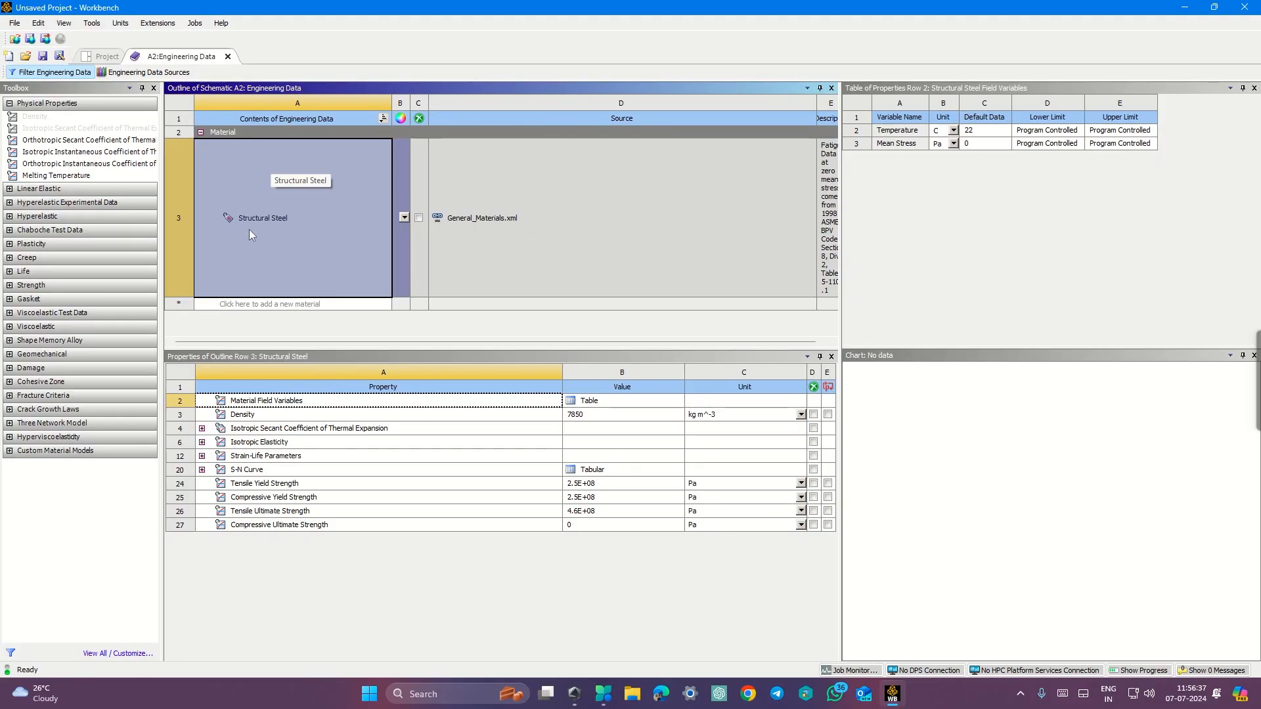
pyautogui.press('ctrl+super+Right')
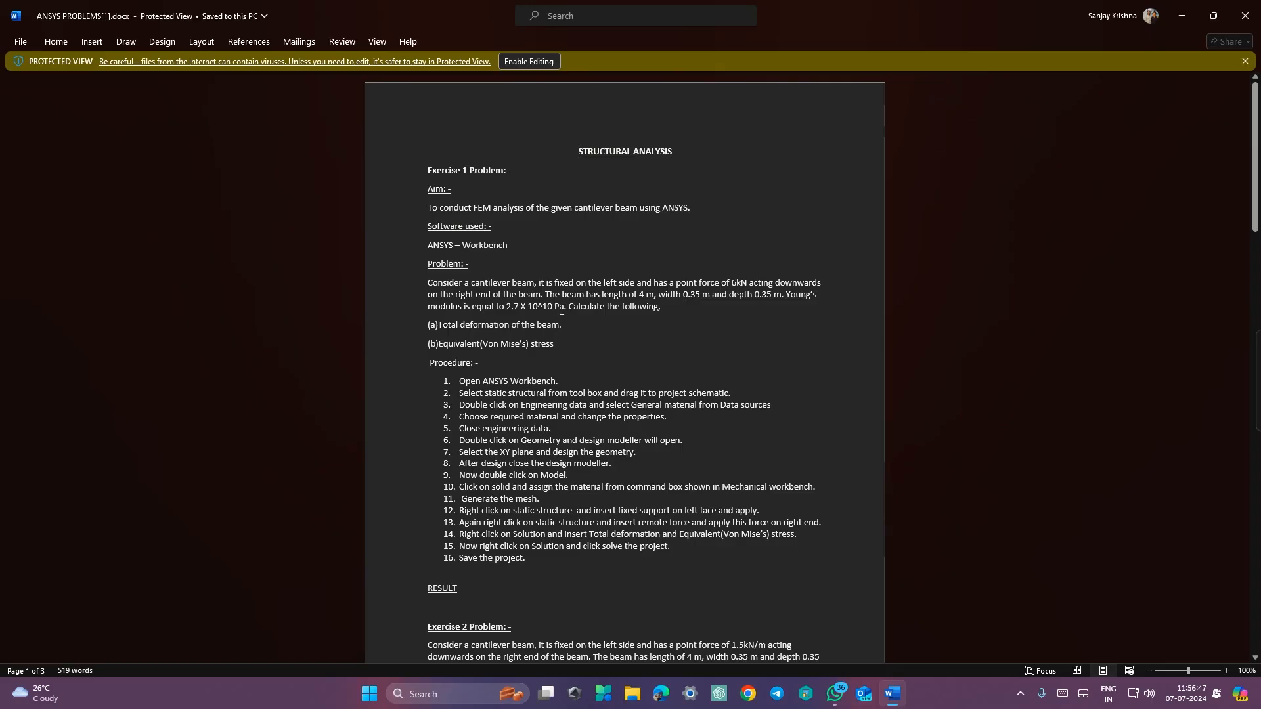
pyautogui.press('ctrl+super+Left')
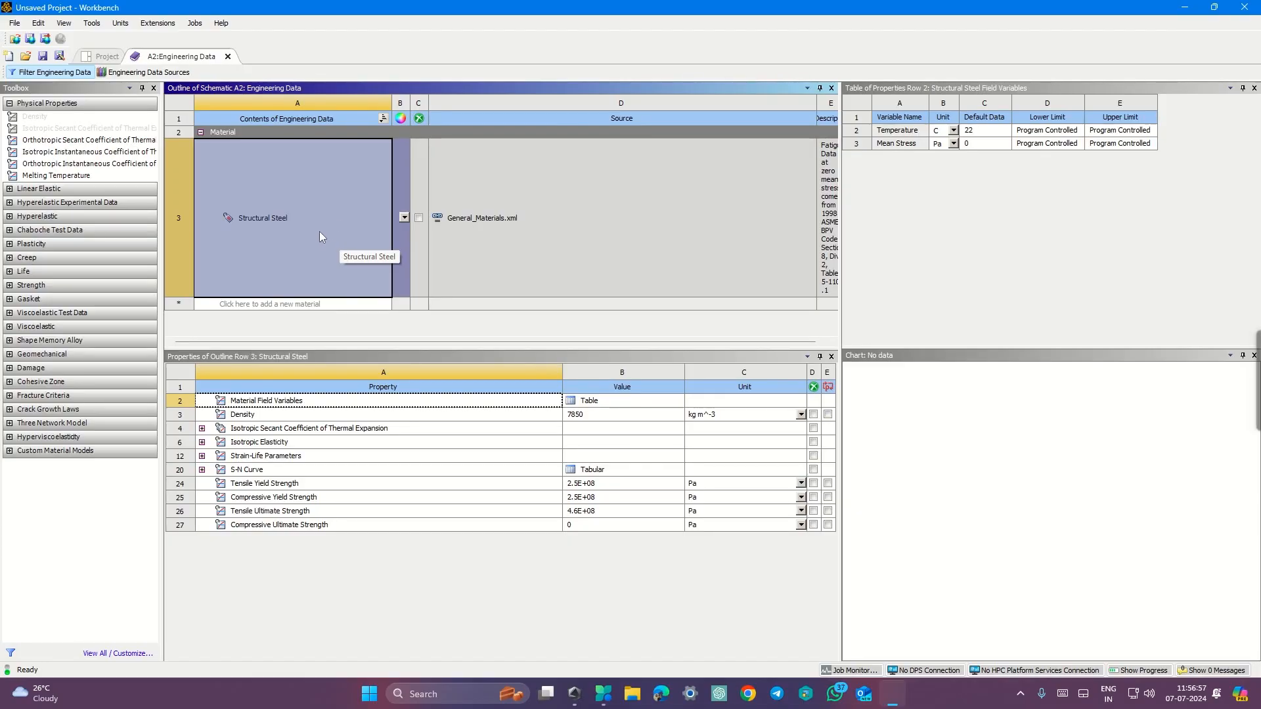
# Step: Browse the General Materials library in Engineering Data Sources and add Gray Cast Iron to the engineering data
pyautogui.click(162, 74)
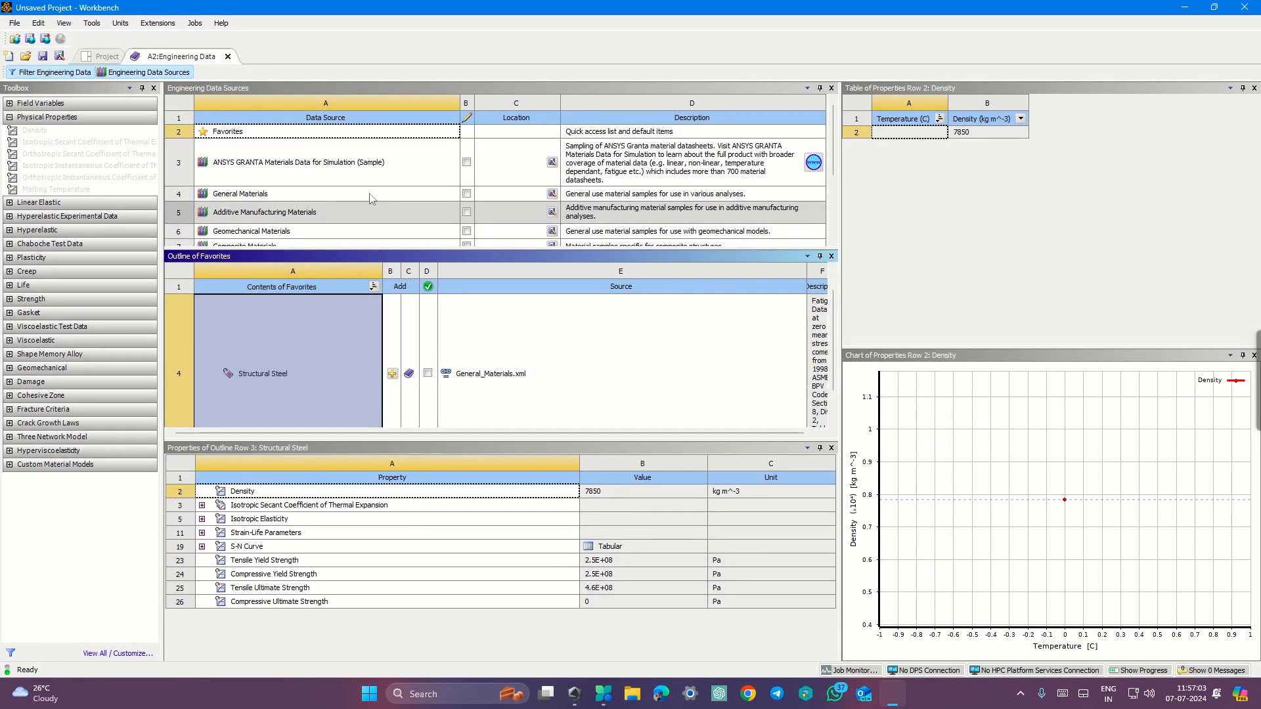
pyautogui.scroll(-2, 371, 196)
pyautogui.scroll(2, 372, 191)
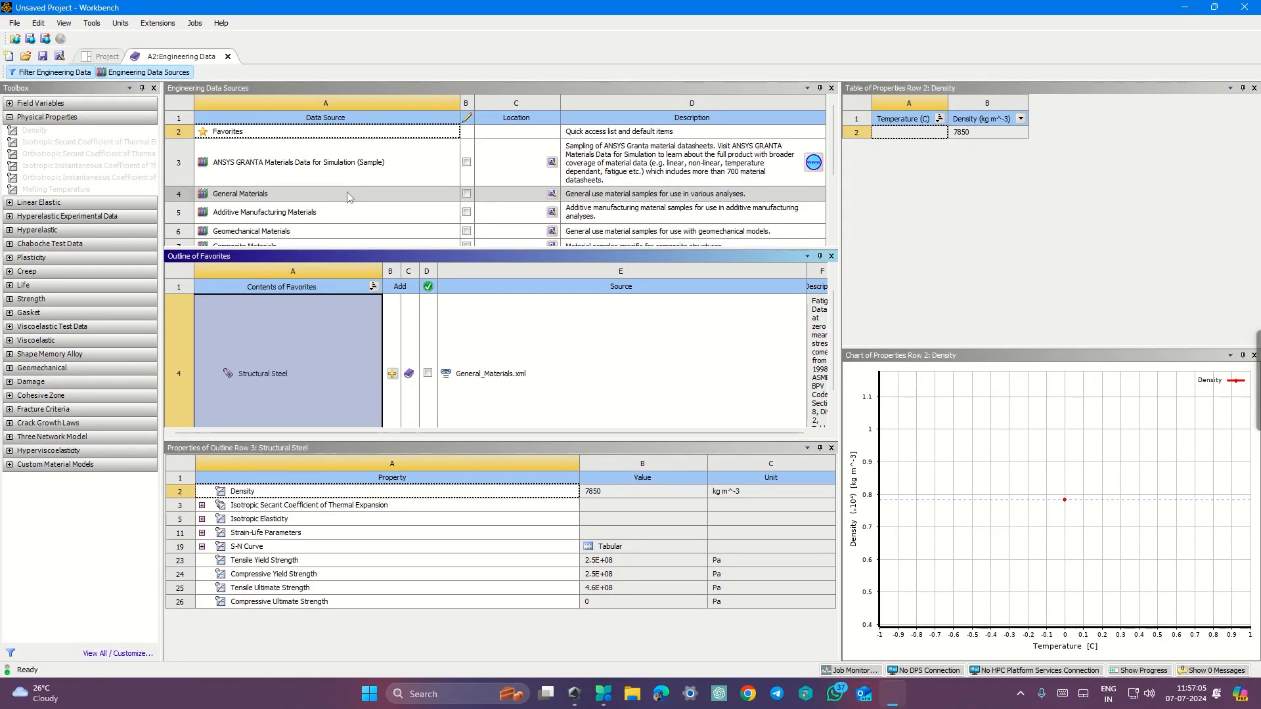
pyautogui.click(467, 196)
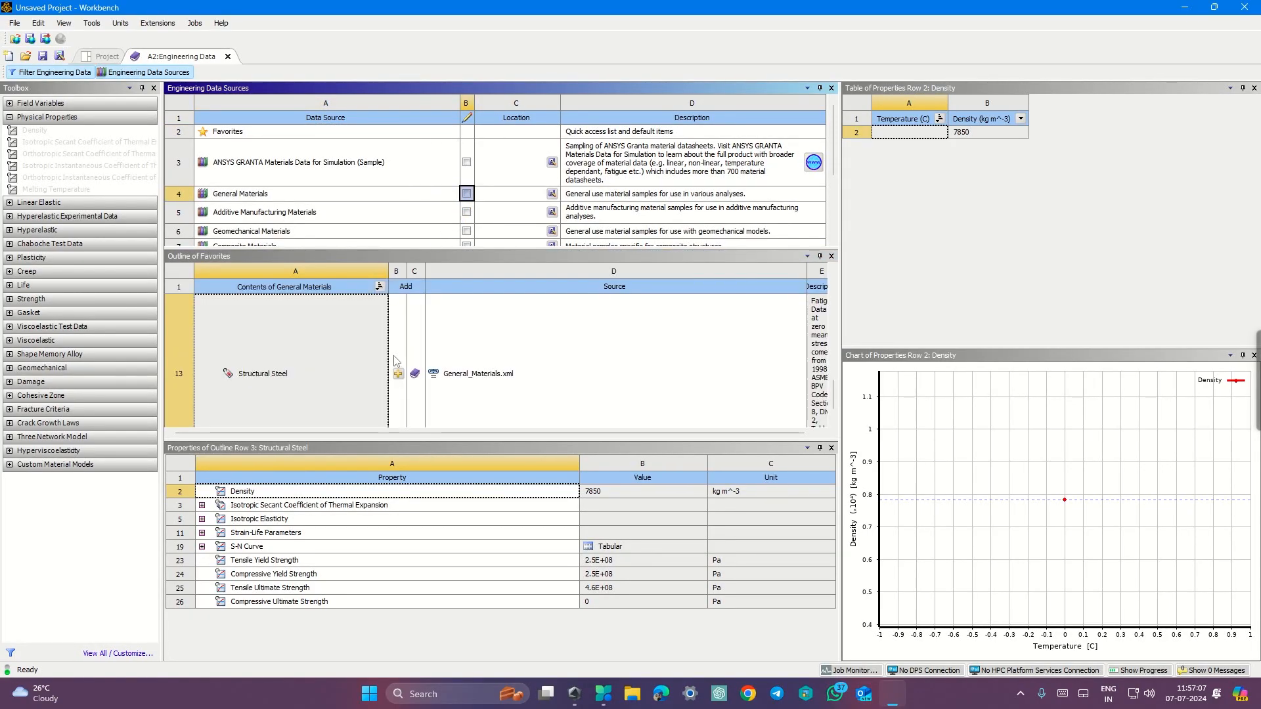
pyautogui.moveTo(833, 390)
pyautogui.mouseDown()
pyautogui.moveTo(835, 414)
pyautogui.moveTo(834, 371)
pyautogui.mouseUp()
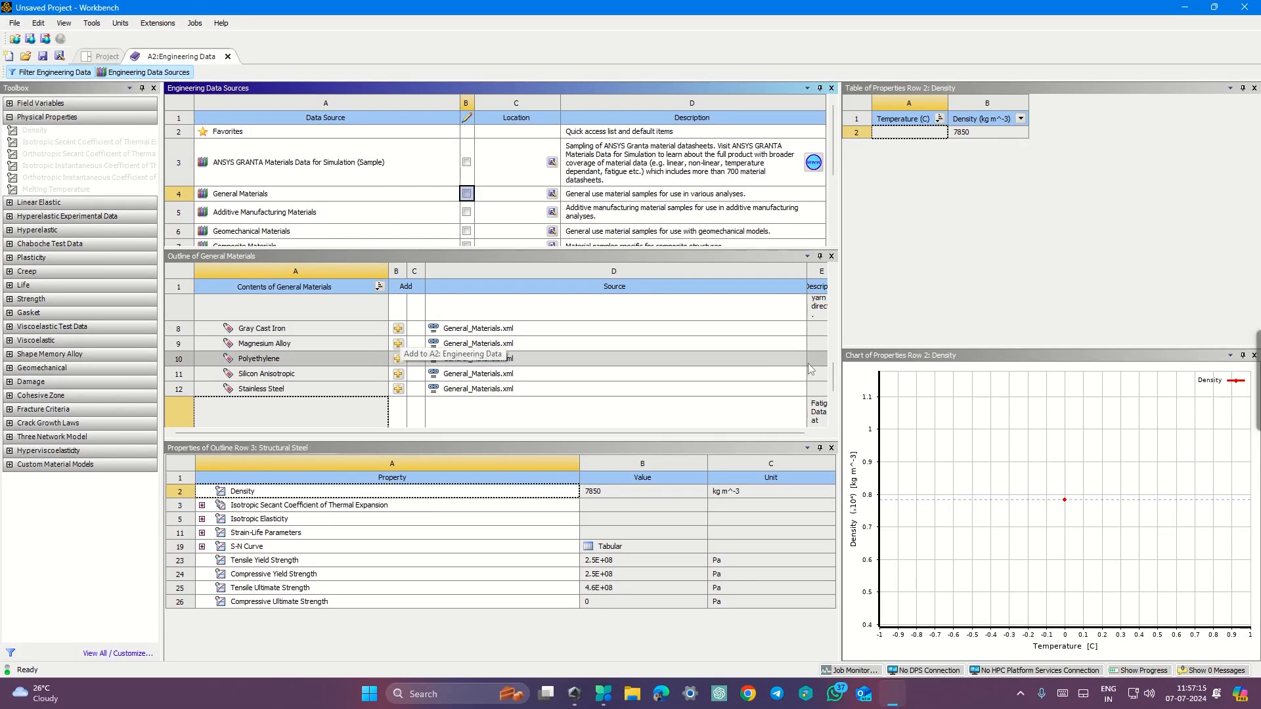
pyautogui.scroll(-3, 755, 372)
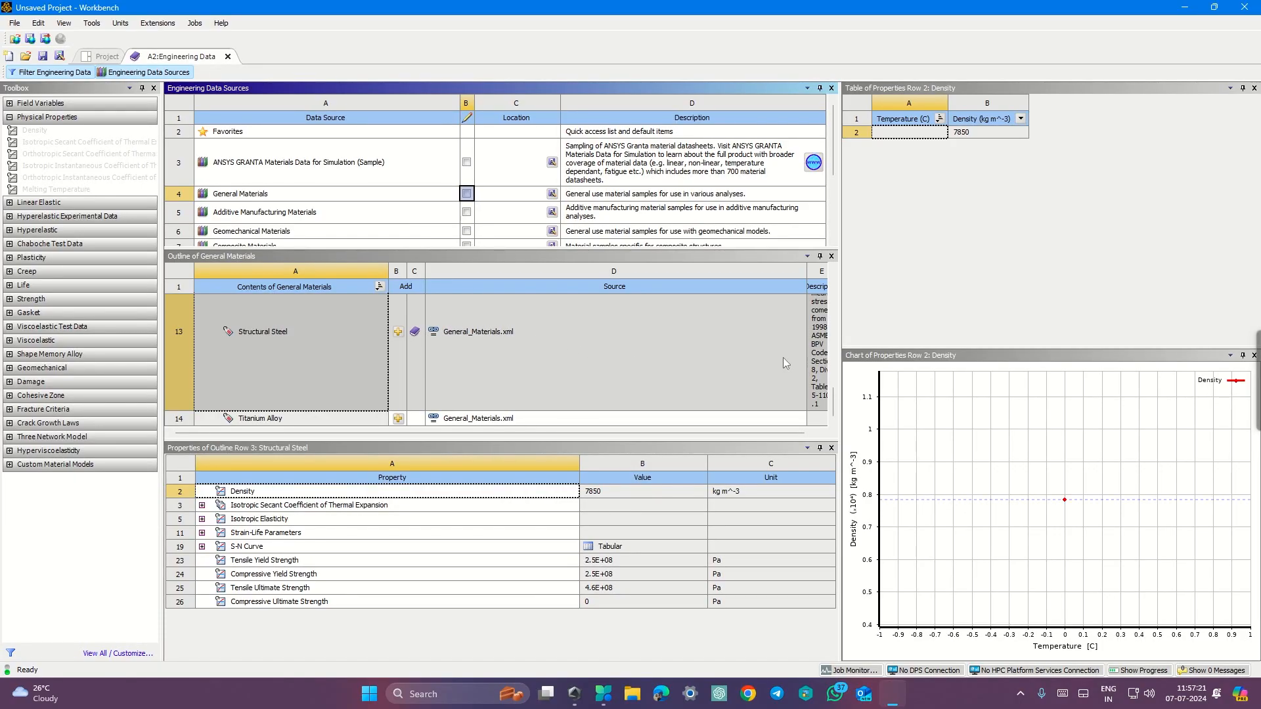
pyautogui.moveTo(833, 413); pyautogui.dragTo(832, 378)
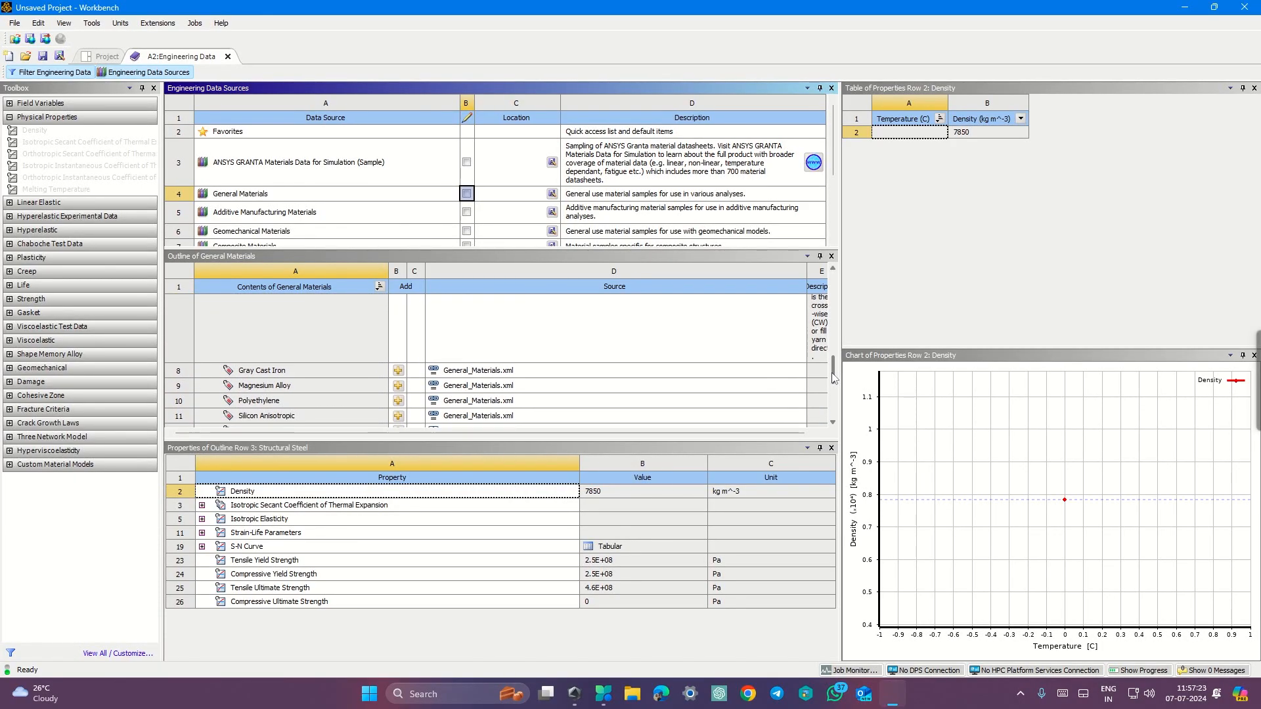
pyautogui.click(399, 371)
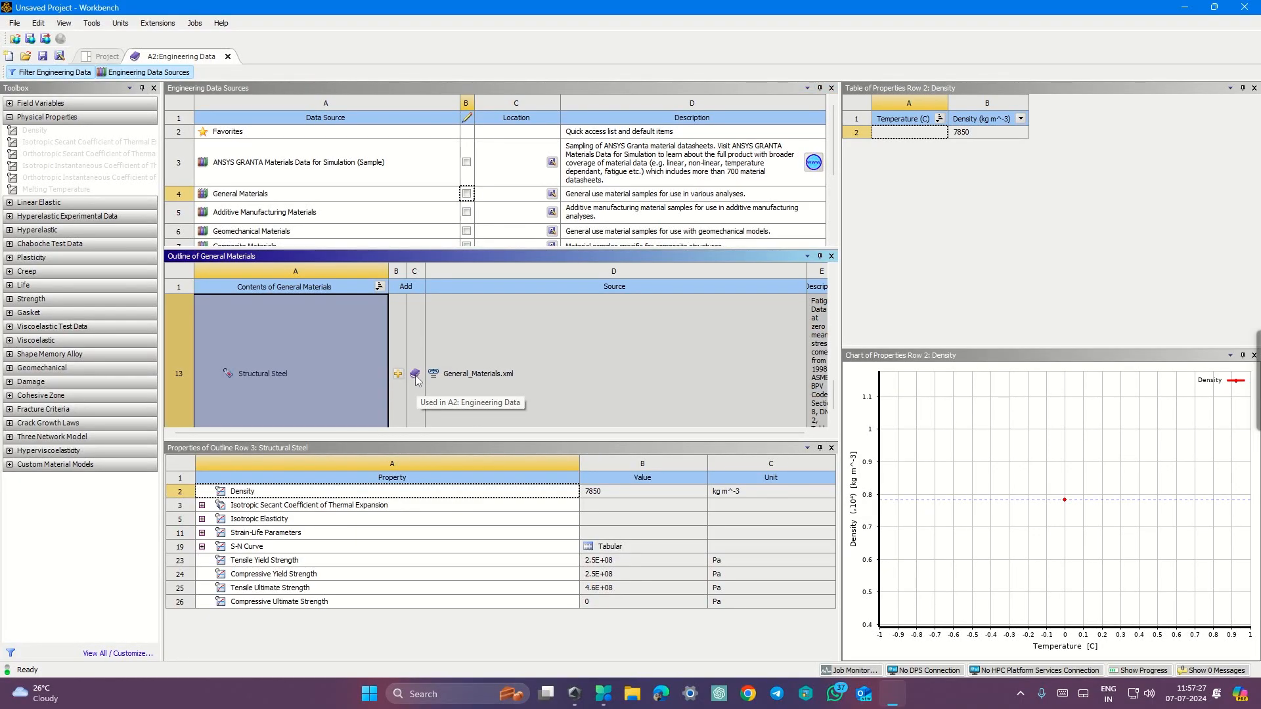
# Step: Return to the engineering data outline and close the Engineering Data tab
pyautogui.click(160, 75)
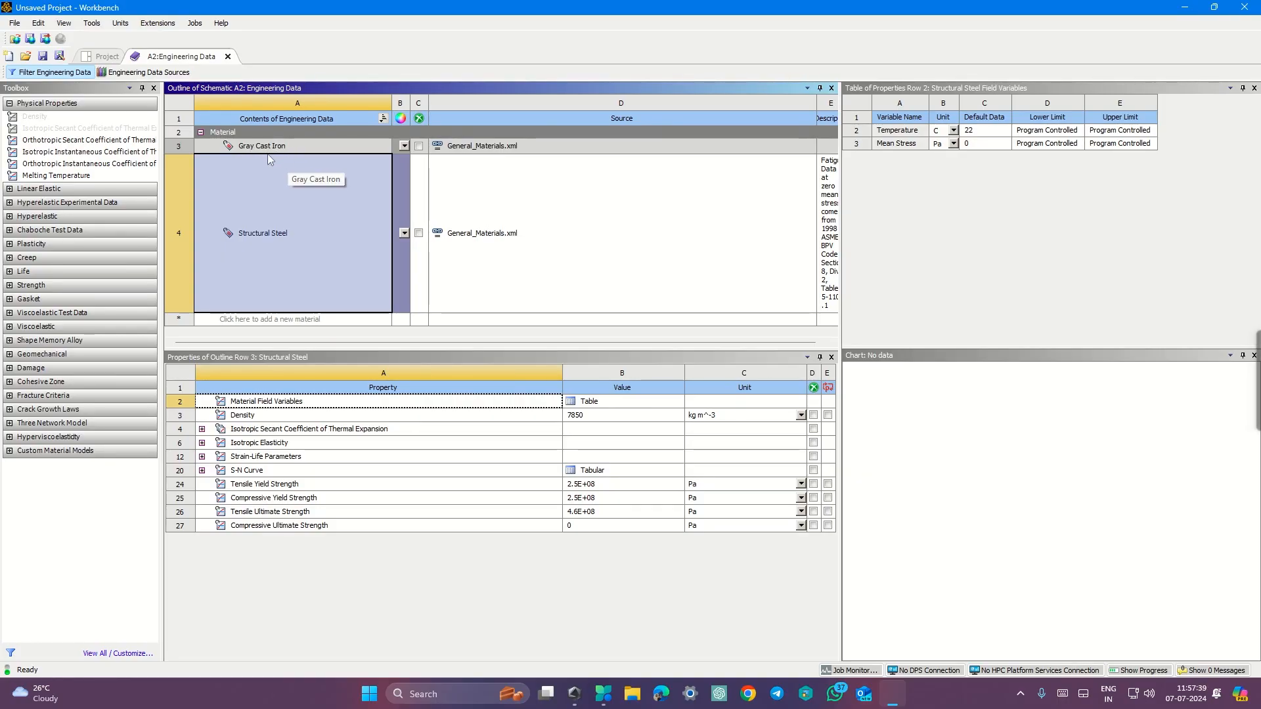
pyautogui.press('ctrl+super+Left')
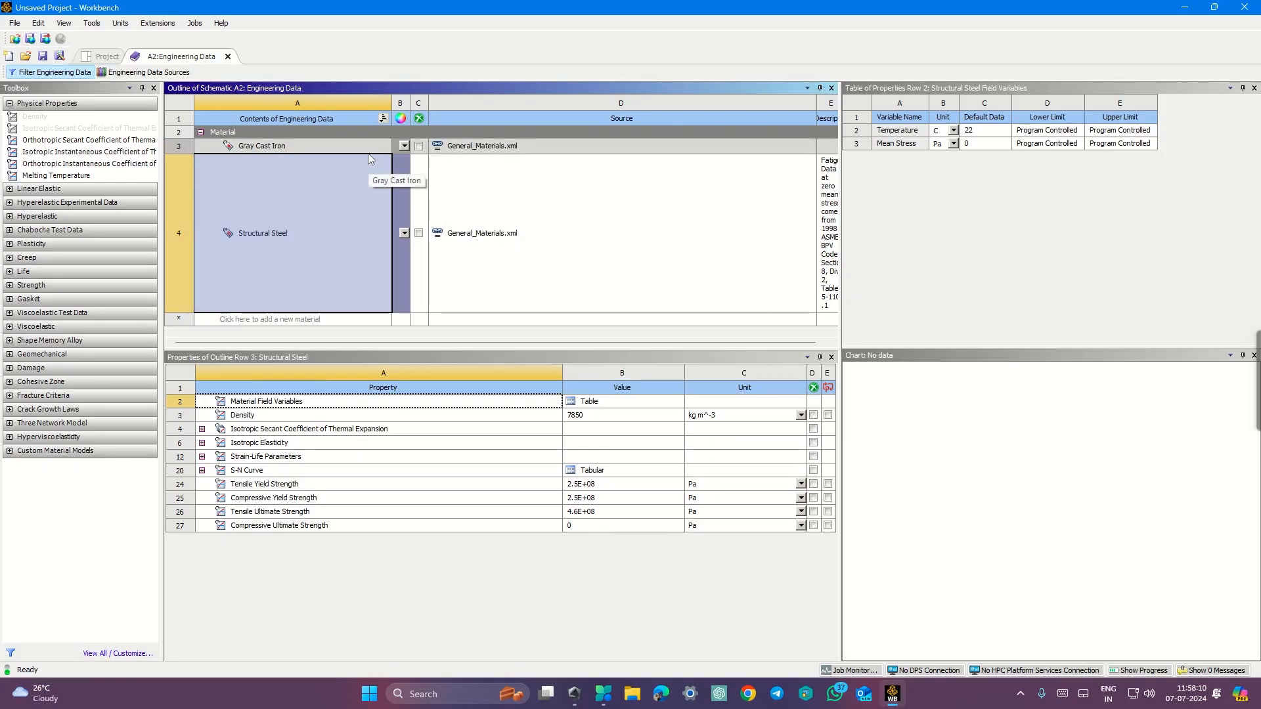
pyautogui.click(228, 57)
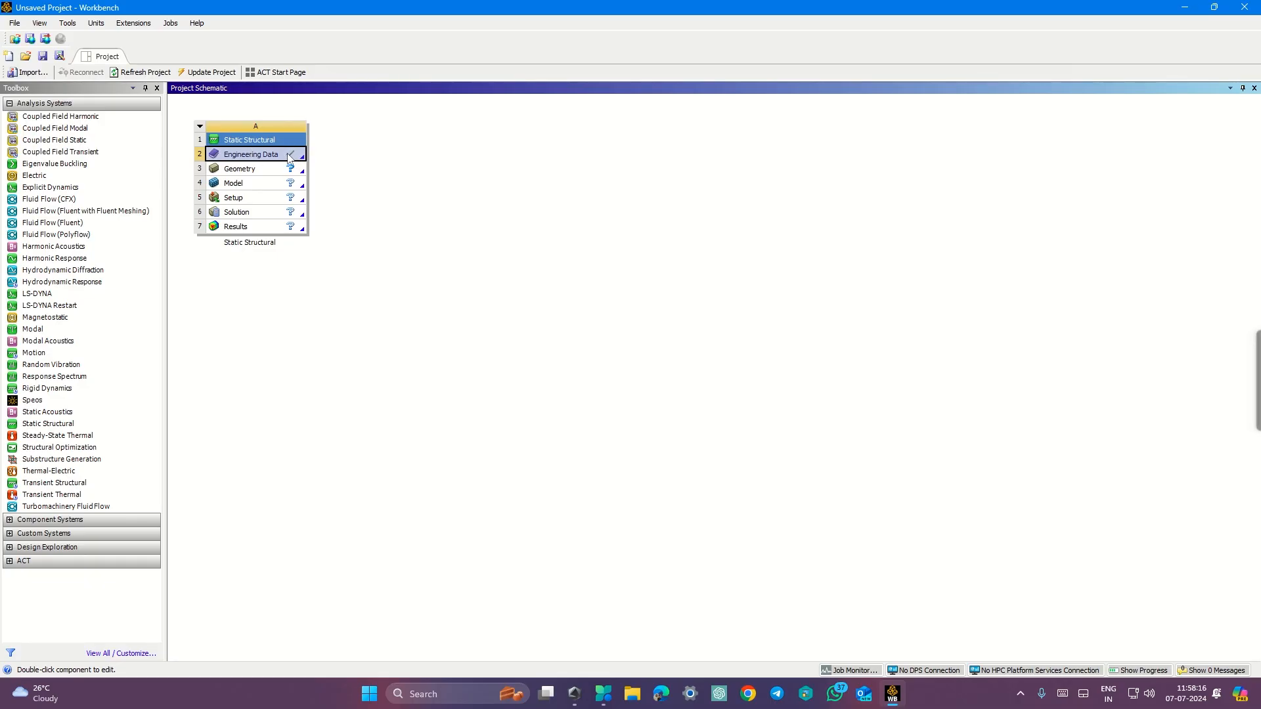
# Step: Update the project and open a new DesignModeler geometry for the Geometry cell
pyautogui.click(202, 73)
pyautogui.rightClick(267, 172)
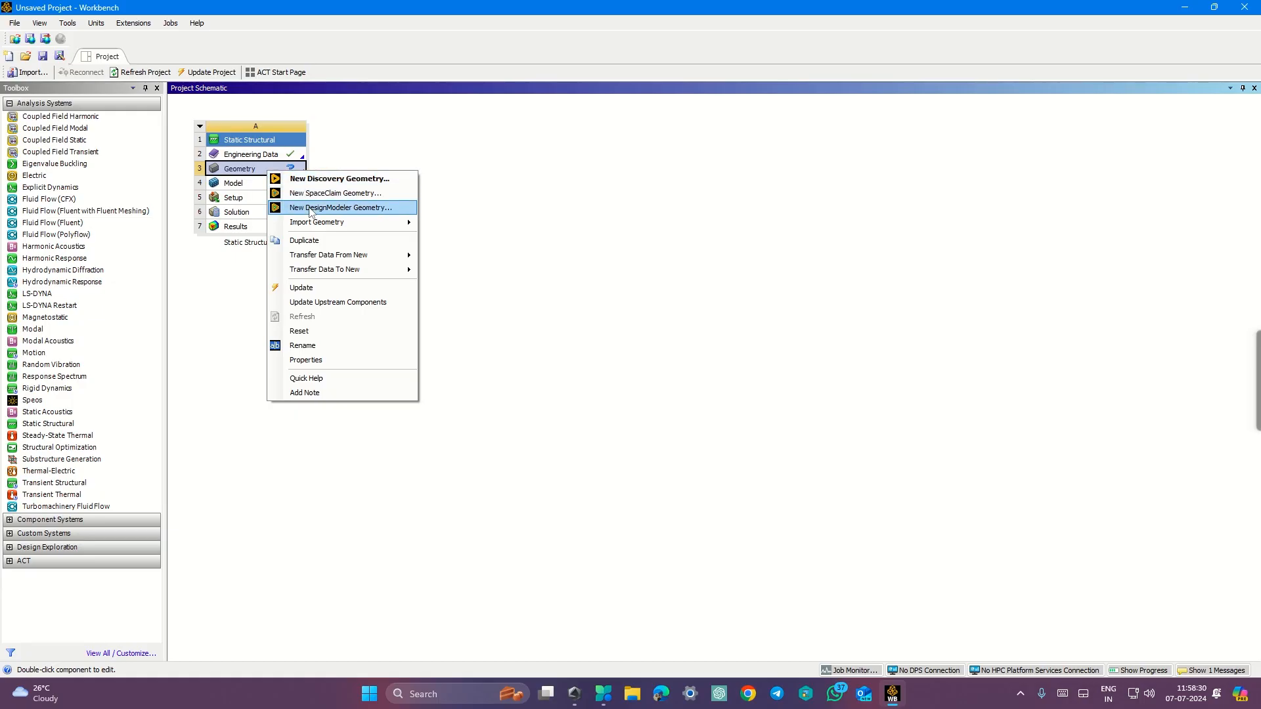
pyautogui.click(311, 209)
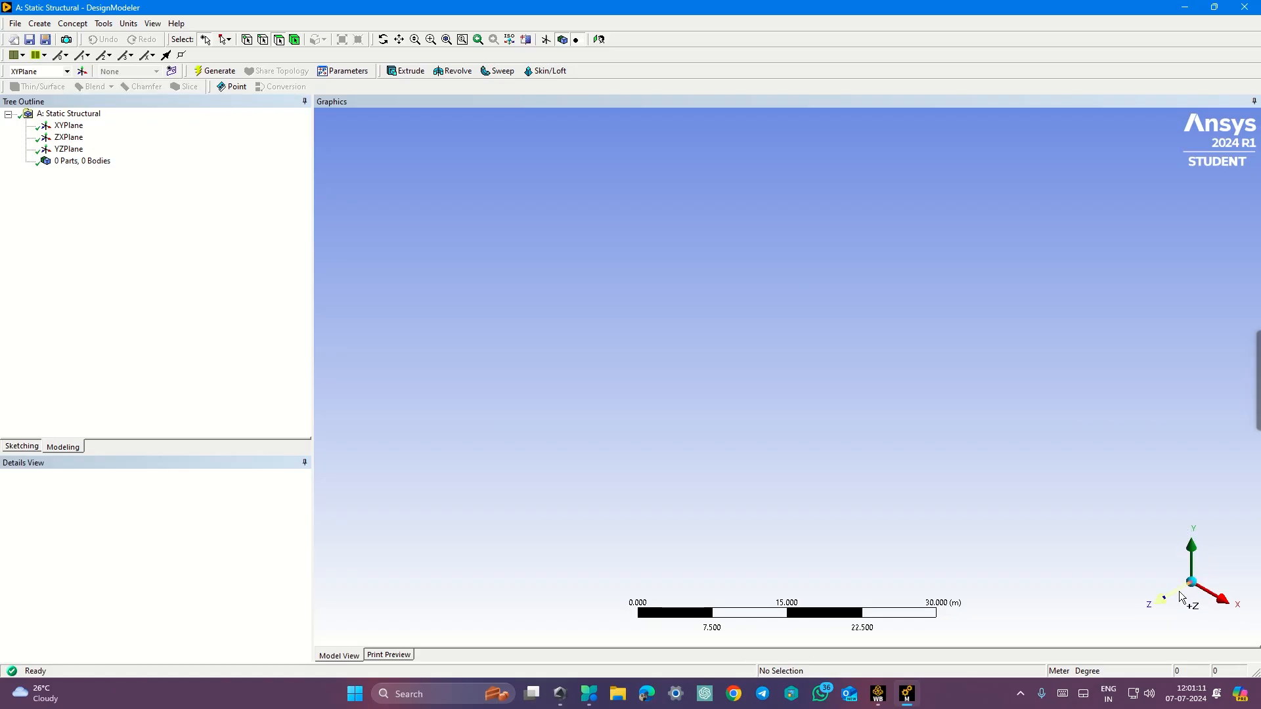
# Step: Select the XYPlane, look at it face-on, and switch to sketching mode
pyautogui.click(72, 129)
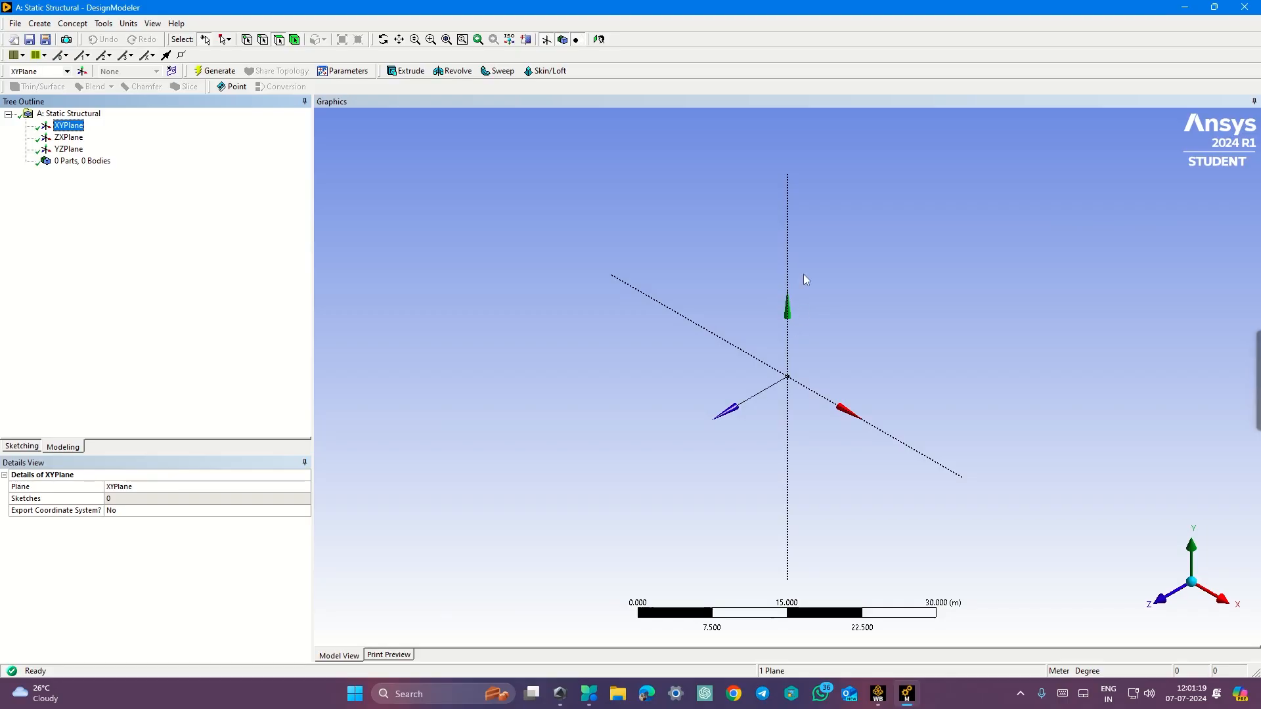
pyautogui.click(599, 40)
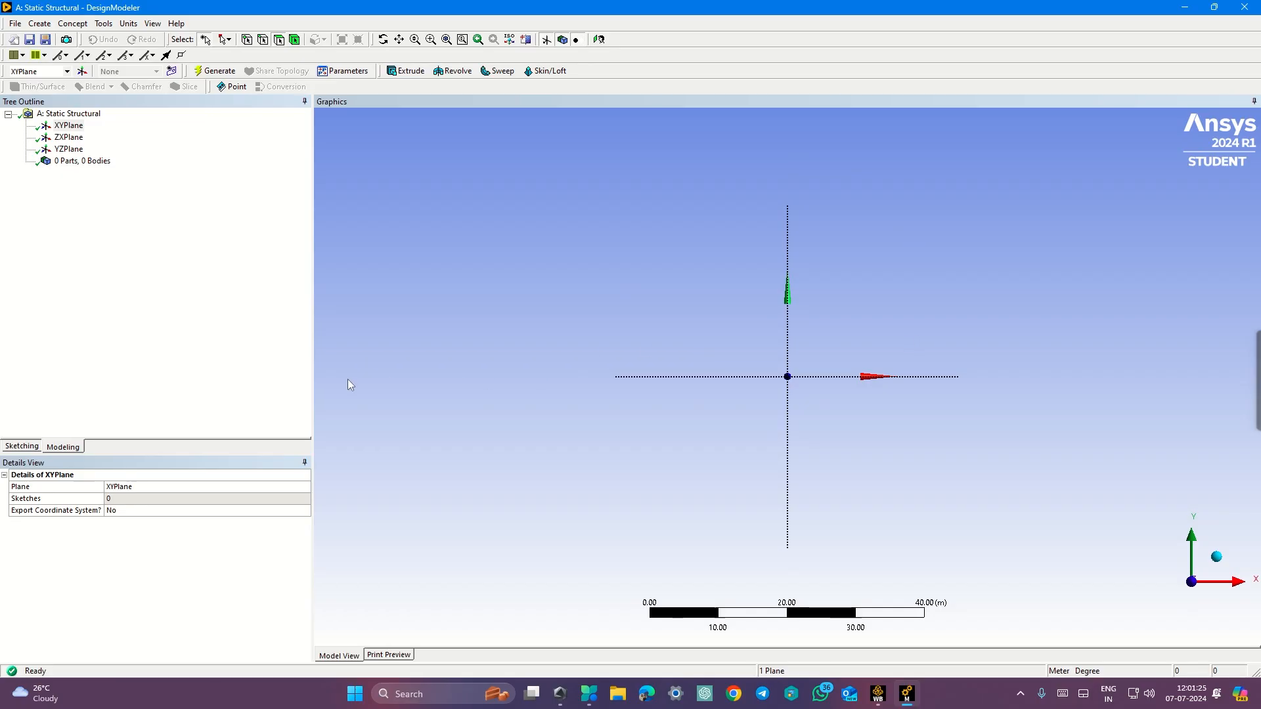
pyautogui.click(24, 447)
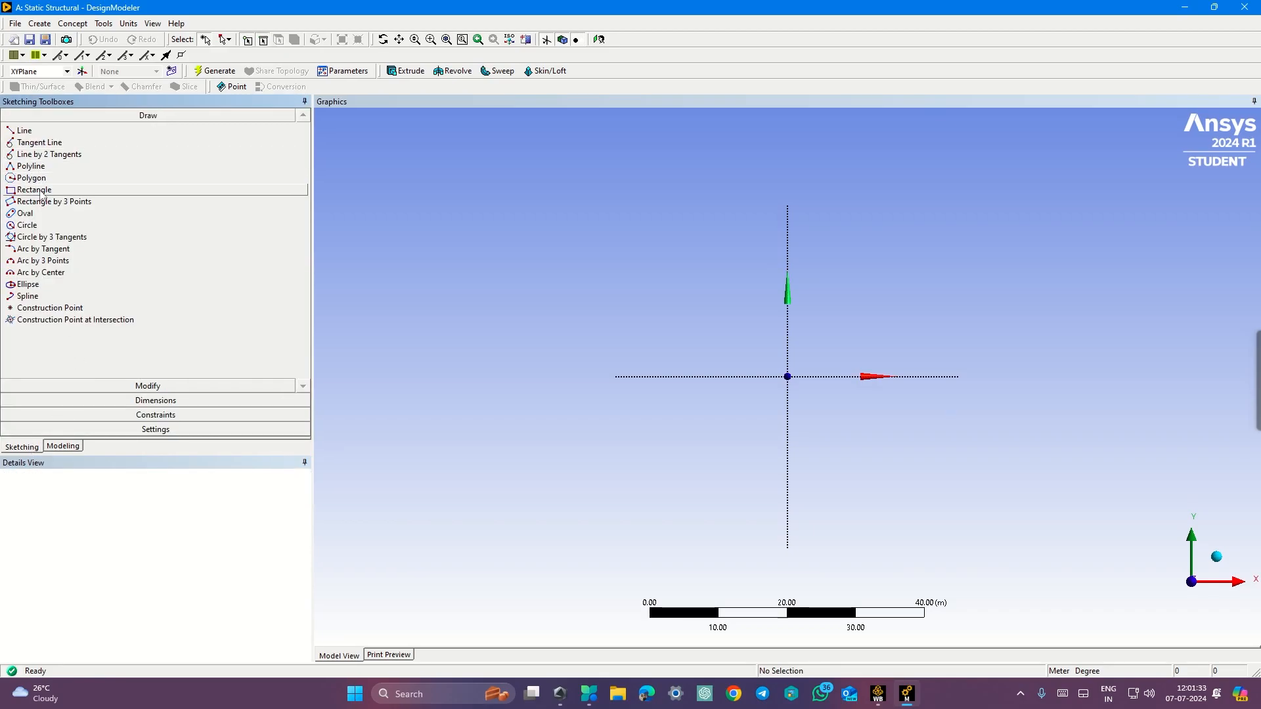
# Step: Sketch a rectangle on the XY plane from the origin, about 13.8 m wide and 10.3 m tall
pyautogui.press('ctrl+super+Right')
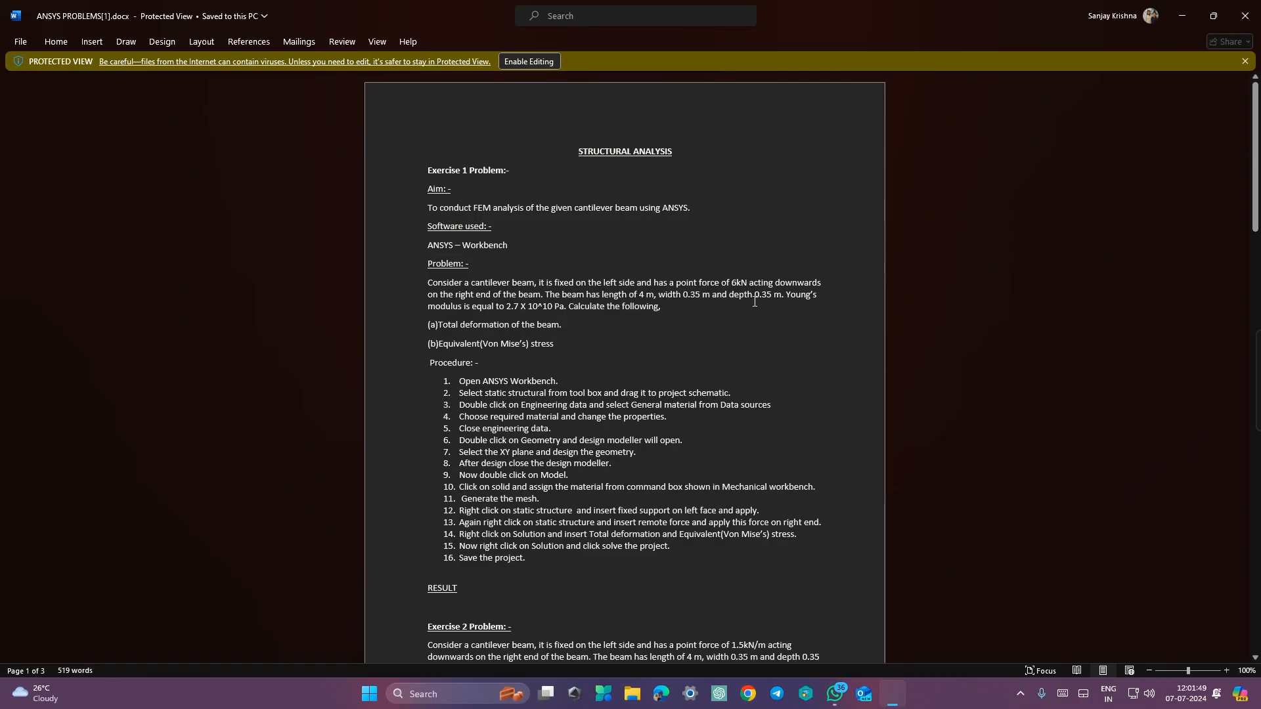
pyautogui.press('ctrl+super+Left')
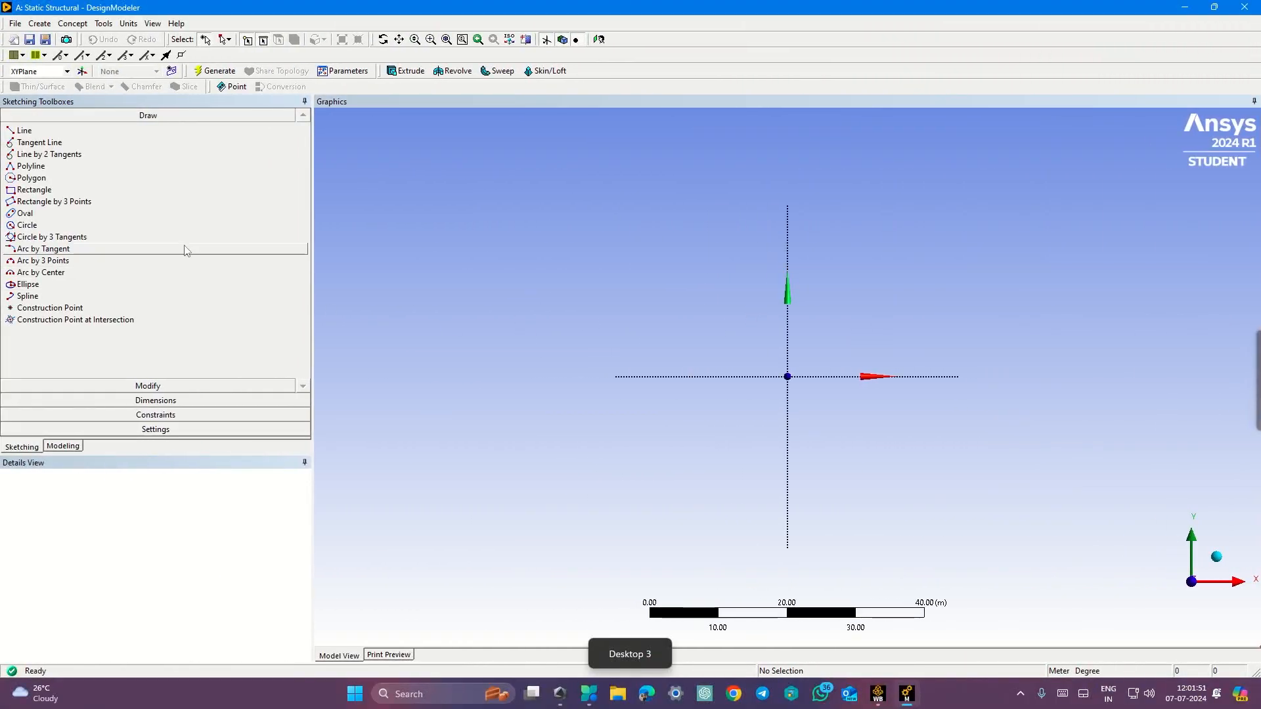
pyautogui.click(43, 189)
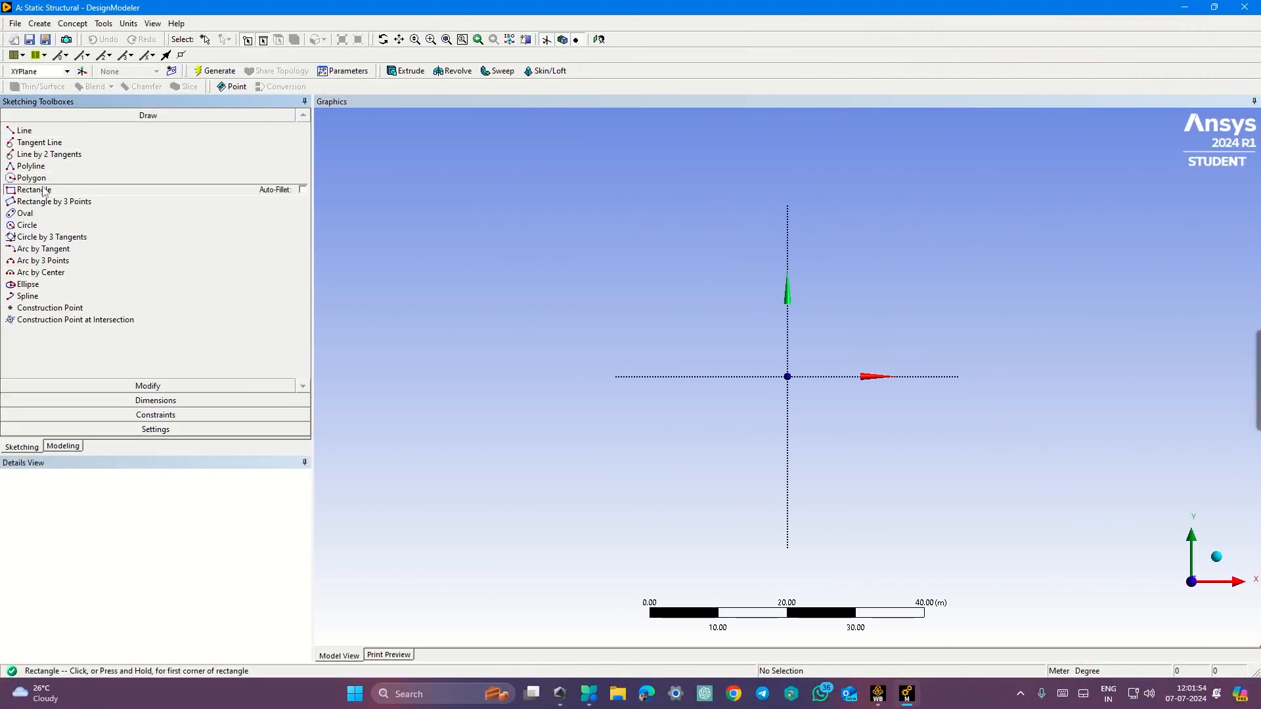
pyautogui.click(788, 376)
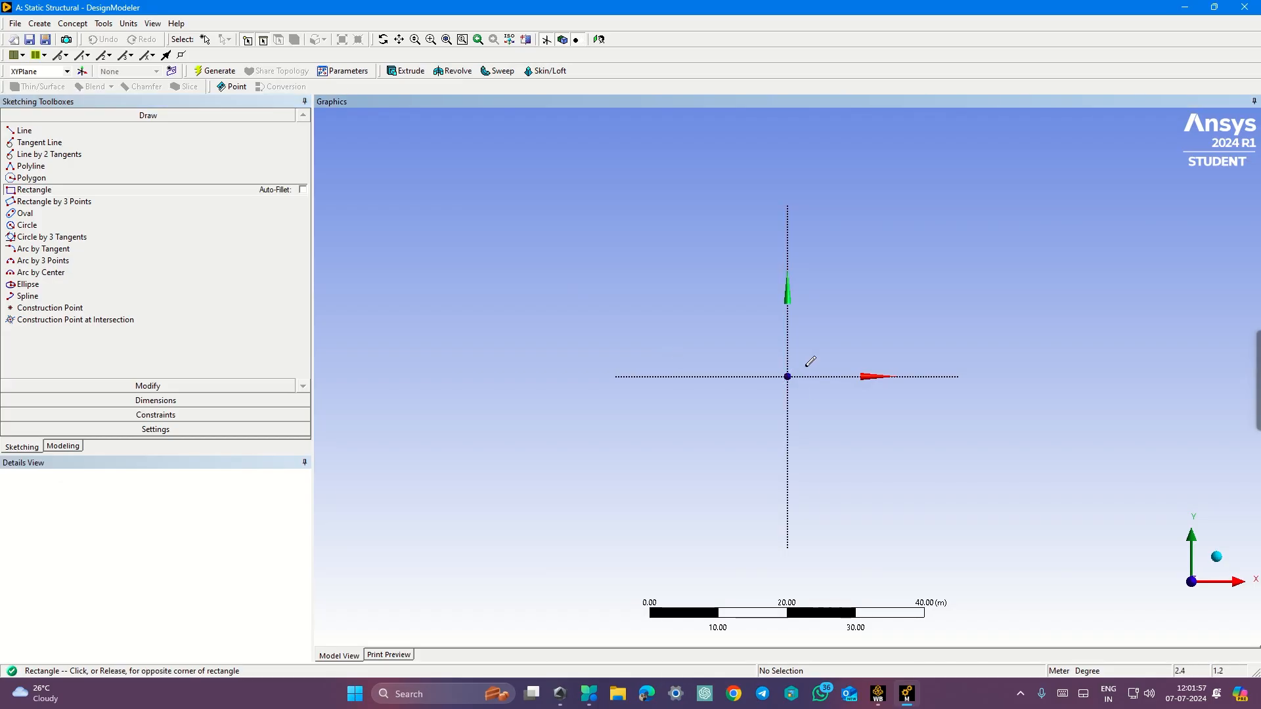
pyautogui.click(881, 306)
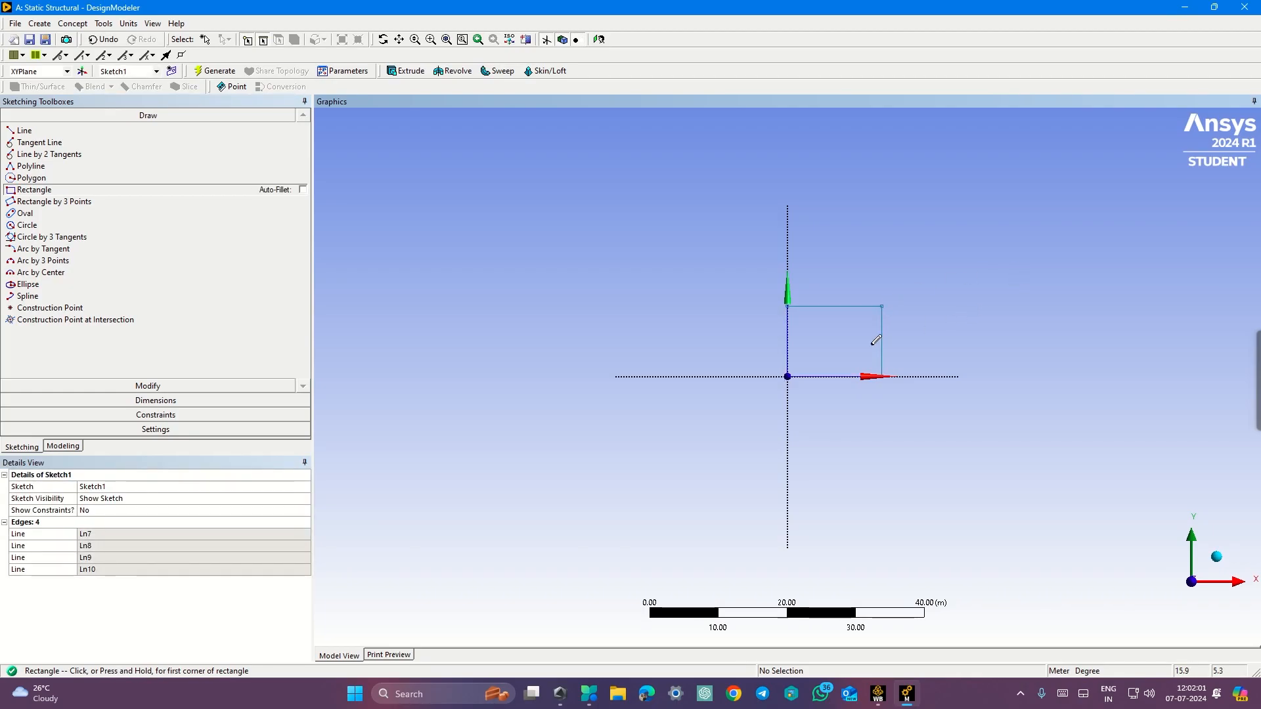
# Step: Add general dimensions to the rectangle's vertical and horizontal edges
pyautogui.click(150, 402)
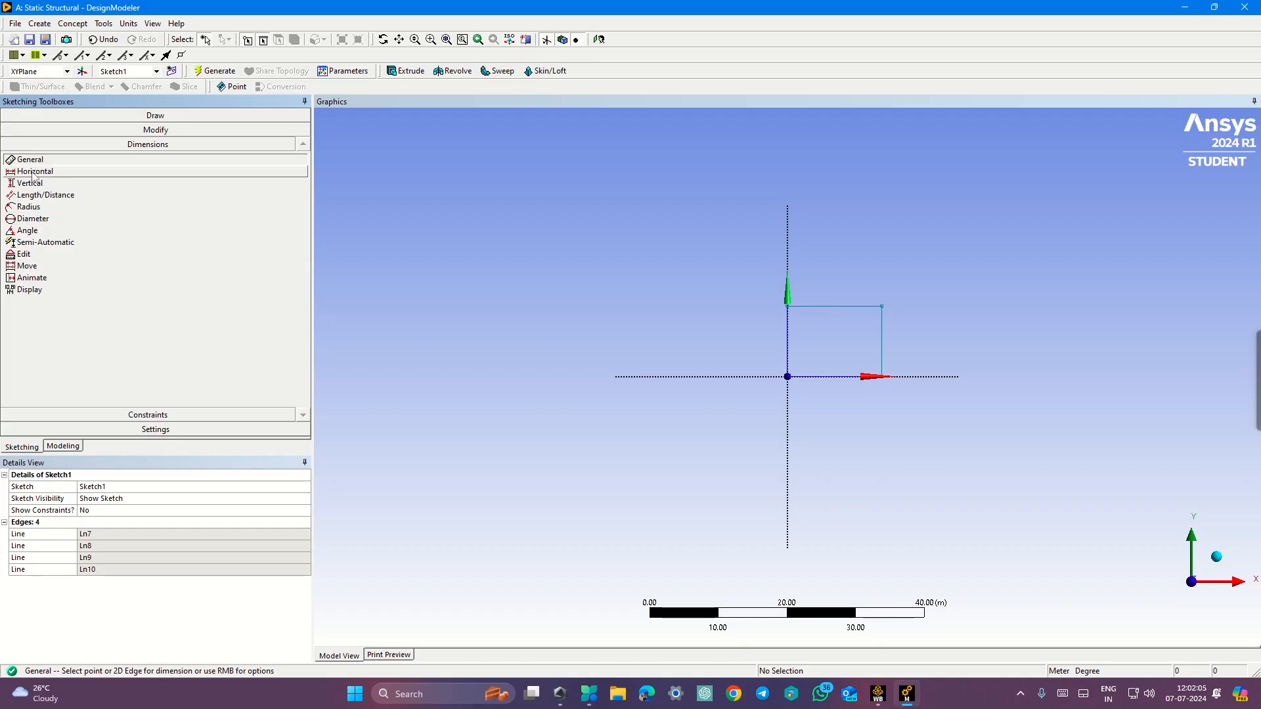
pyautogui.click(883, 335)
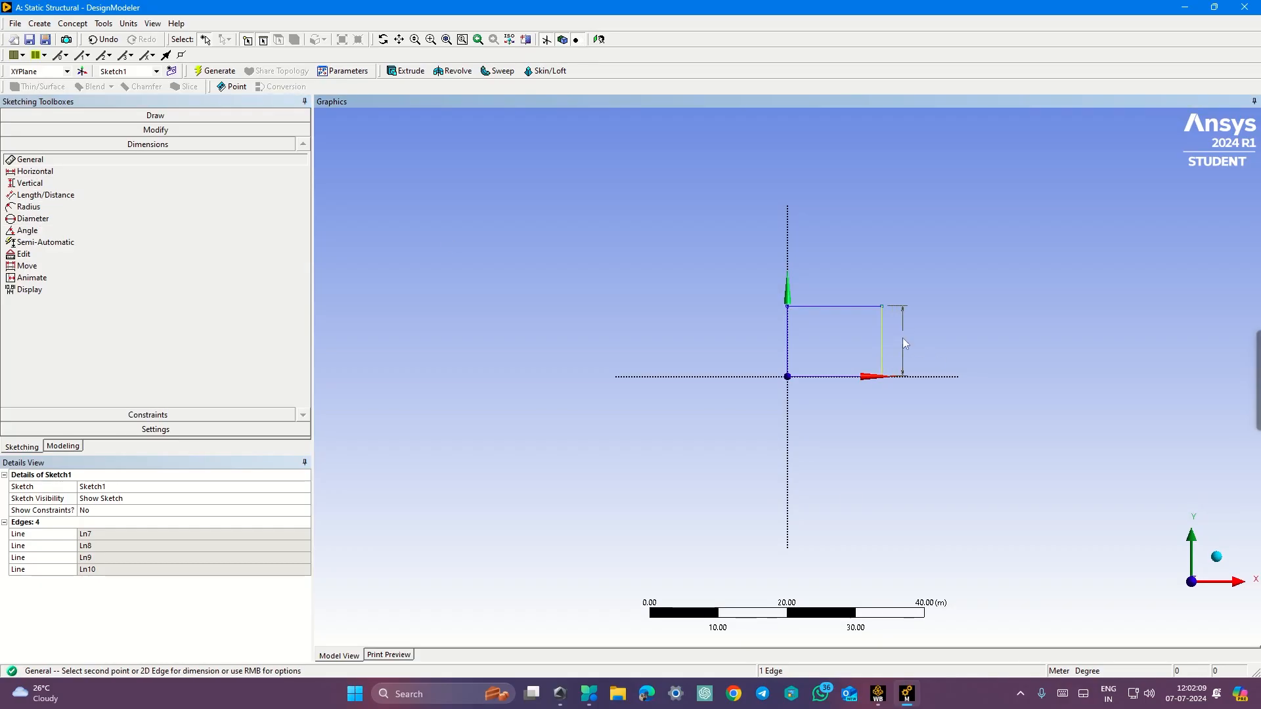
pyautogui.click(902, 338)
pyautogui.click(856, 306)
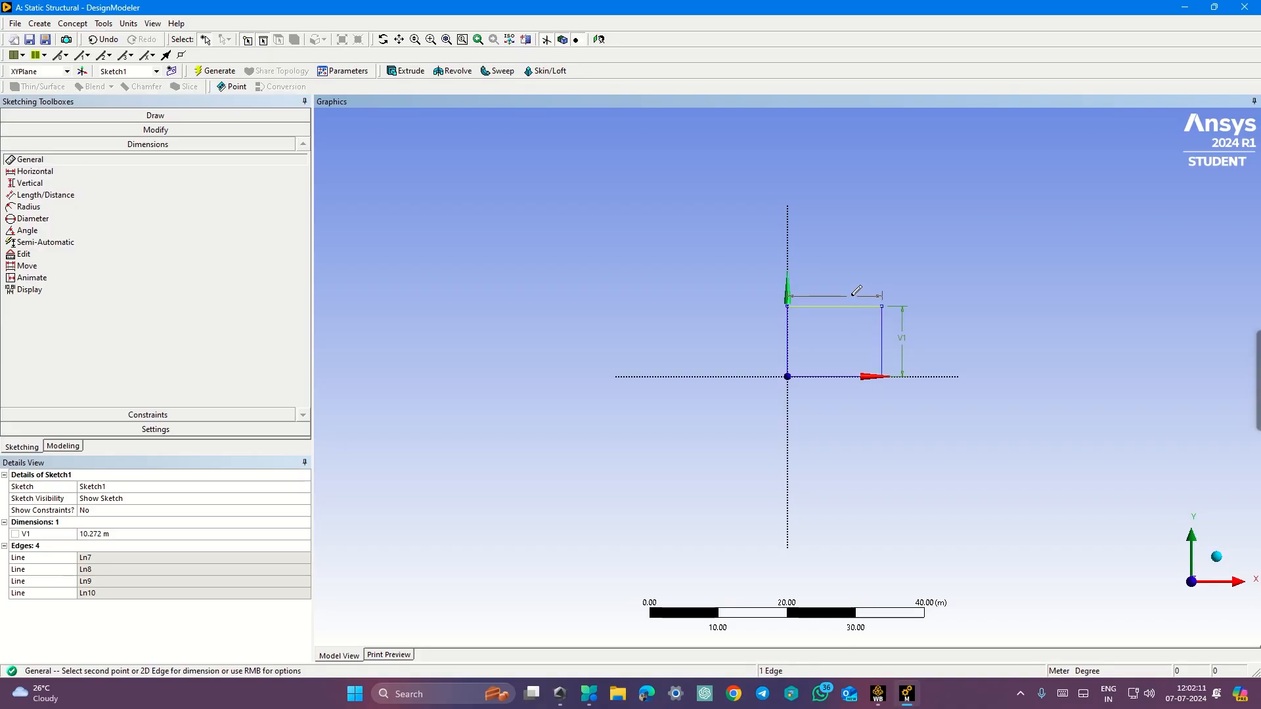
pyautogui.click(851, 287)
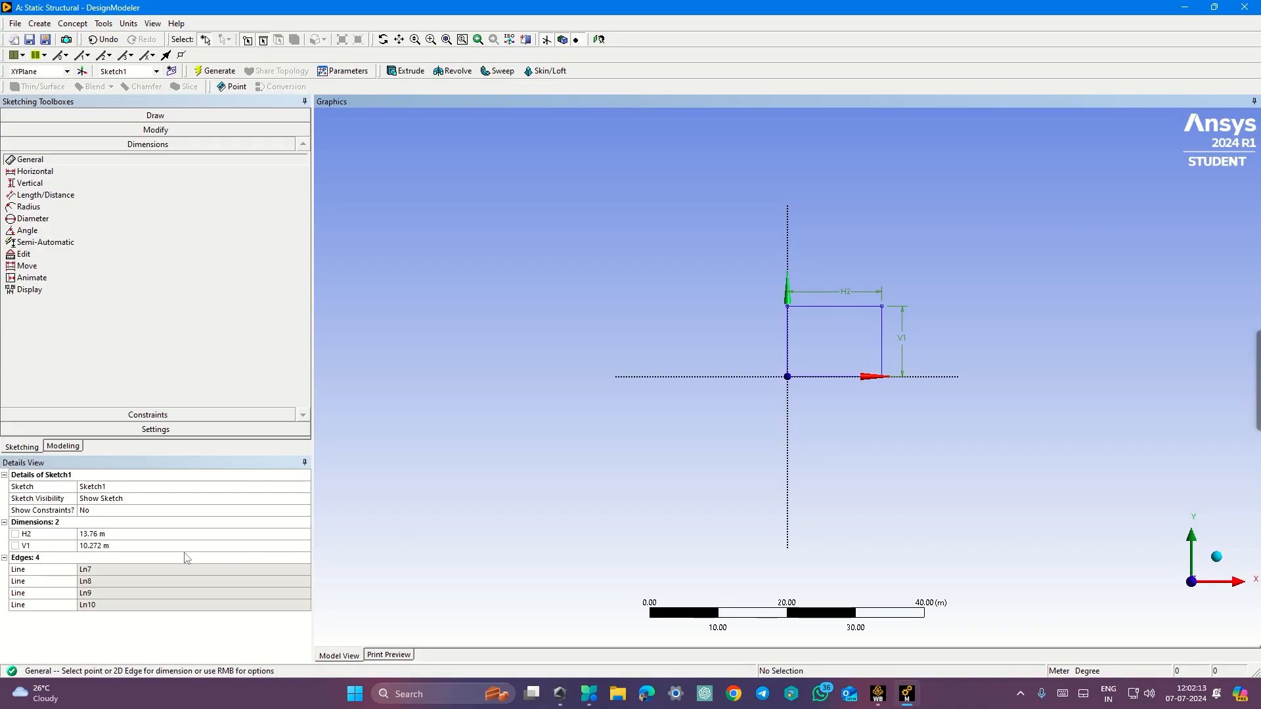
# Step: Set both the horizontal dimension H2 and vertical dimension V1 to 0.35 m
pyautogui.click(135, 534)
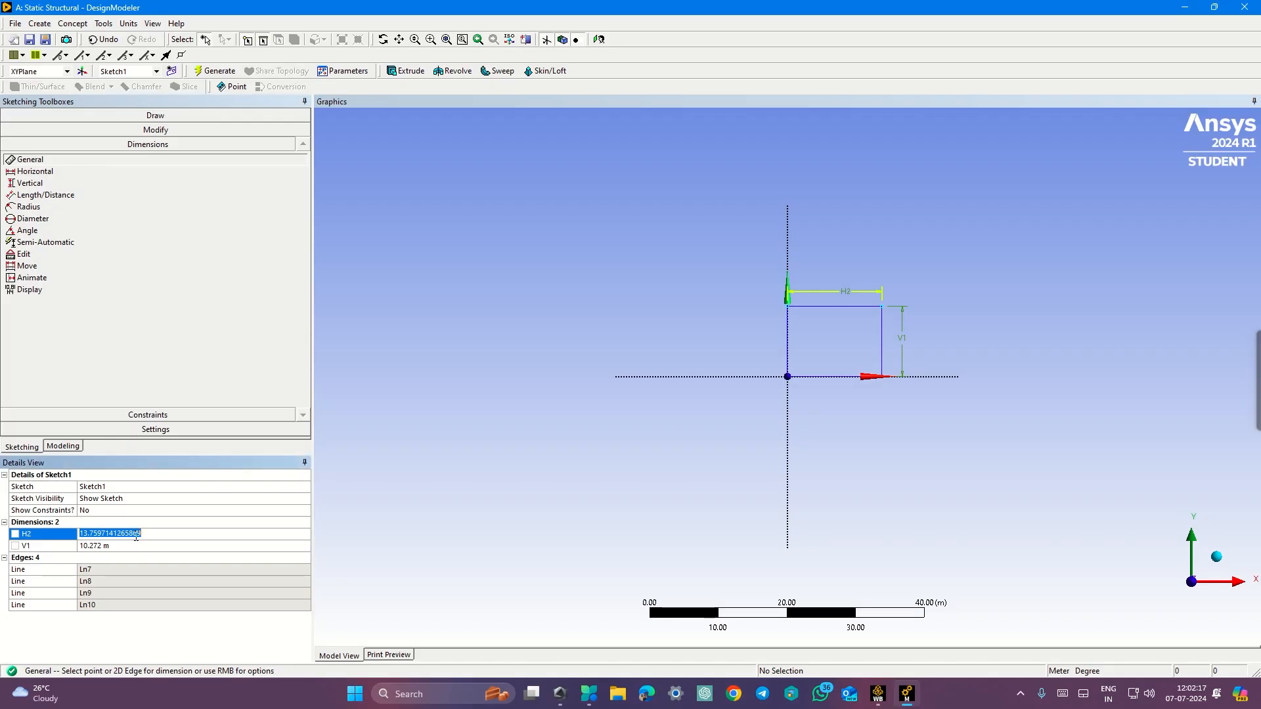
pyautogui.write('0.35')
pyautogui.press('Return')
pyautogui.click(132, 544)
pyautogui.write('0.35')
pyautogui.press('Return')
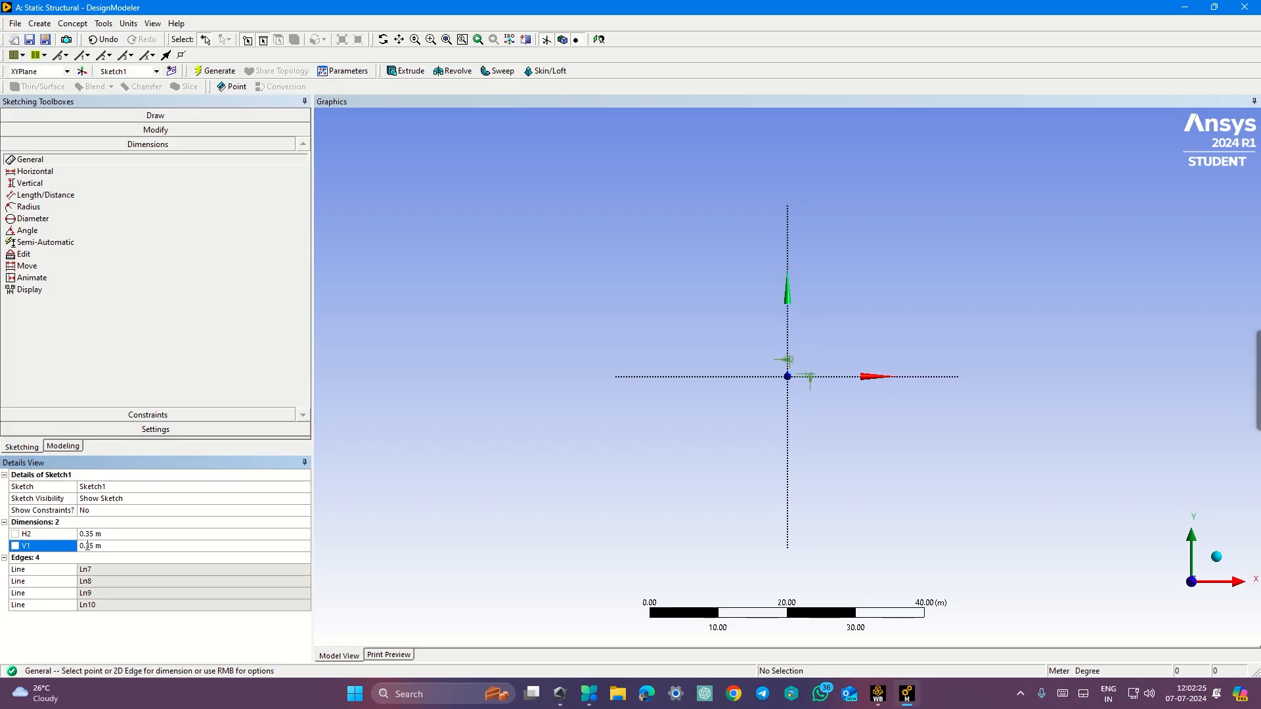
pyautogui.scroll(2, 793, 388)
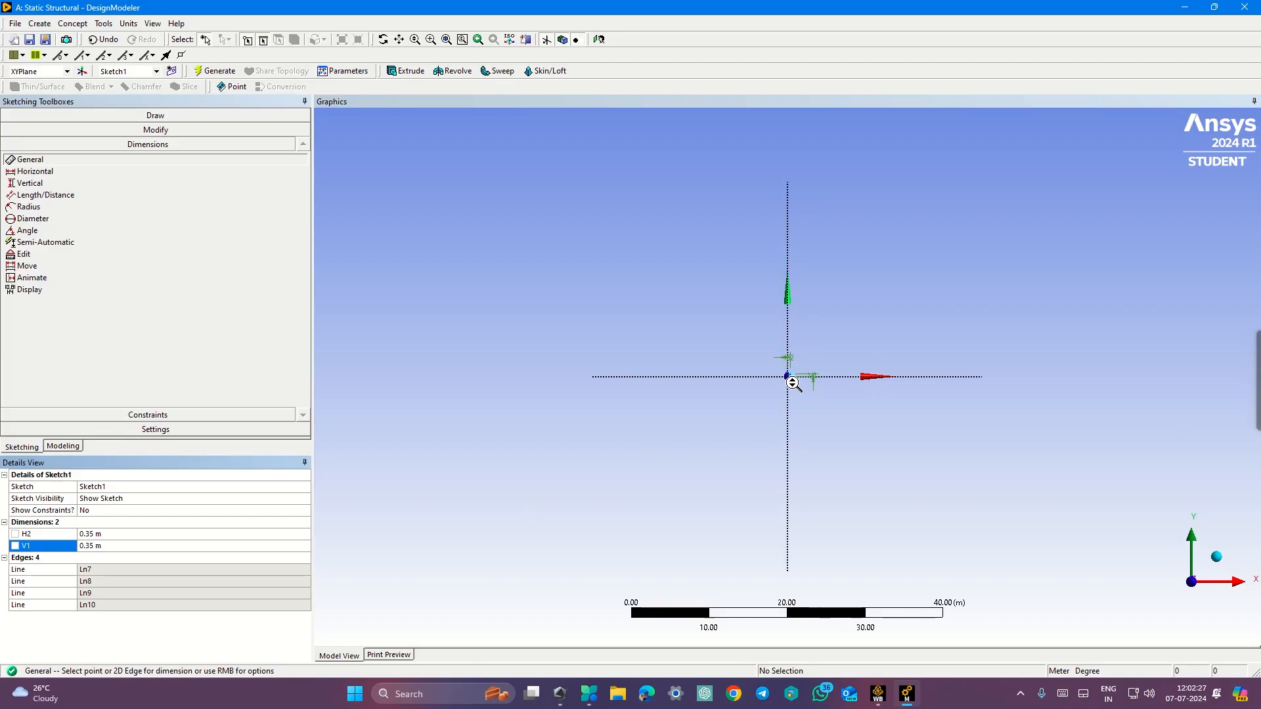
pyautogui.scroll(5, 797, 381)
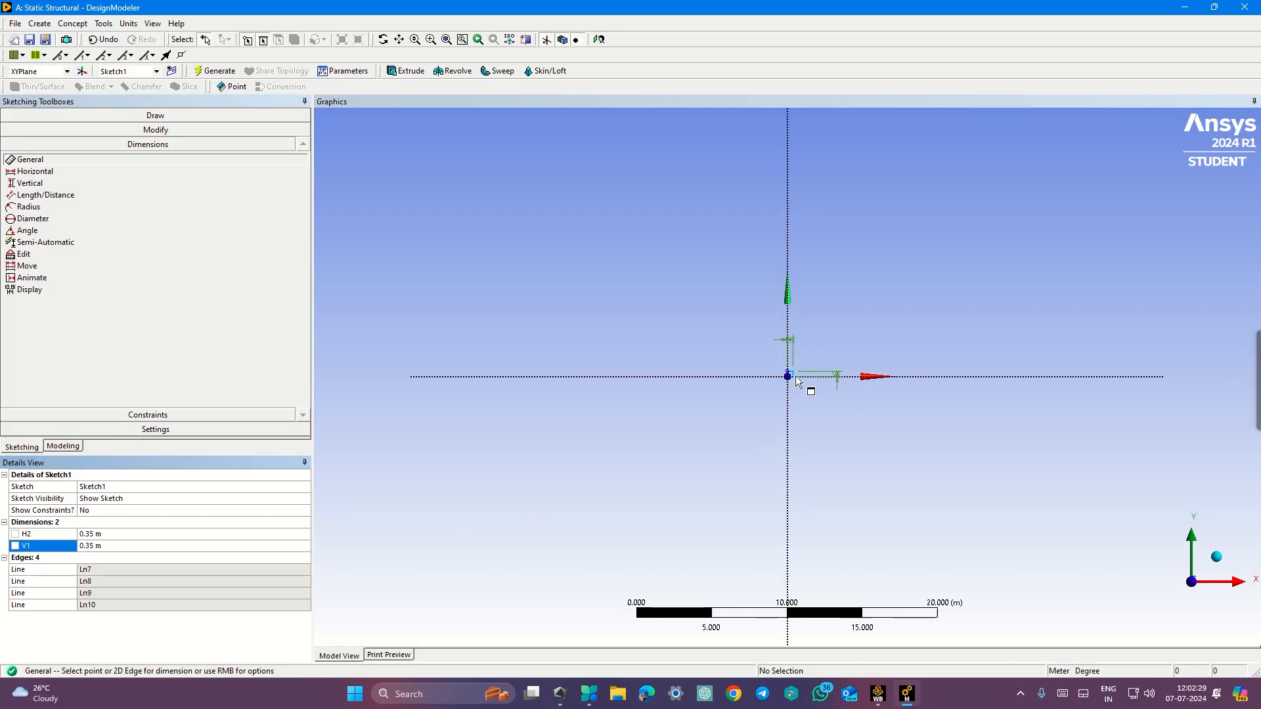
pyautogui.scroll(4, 802, 376)
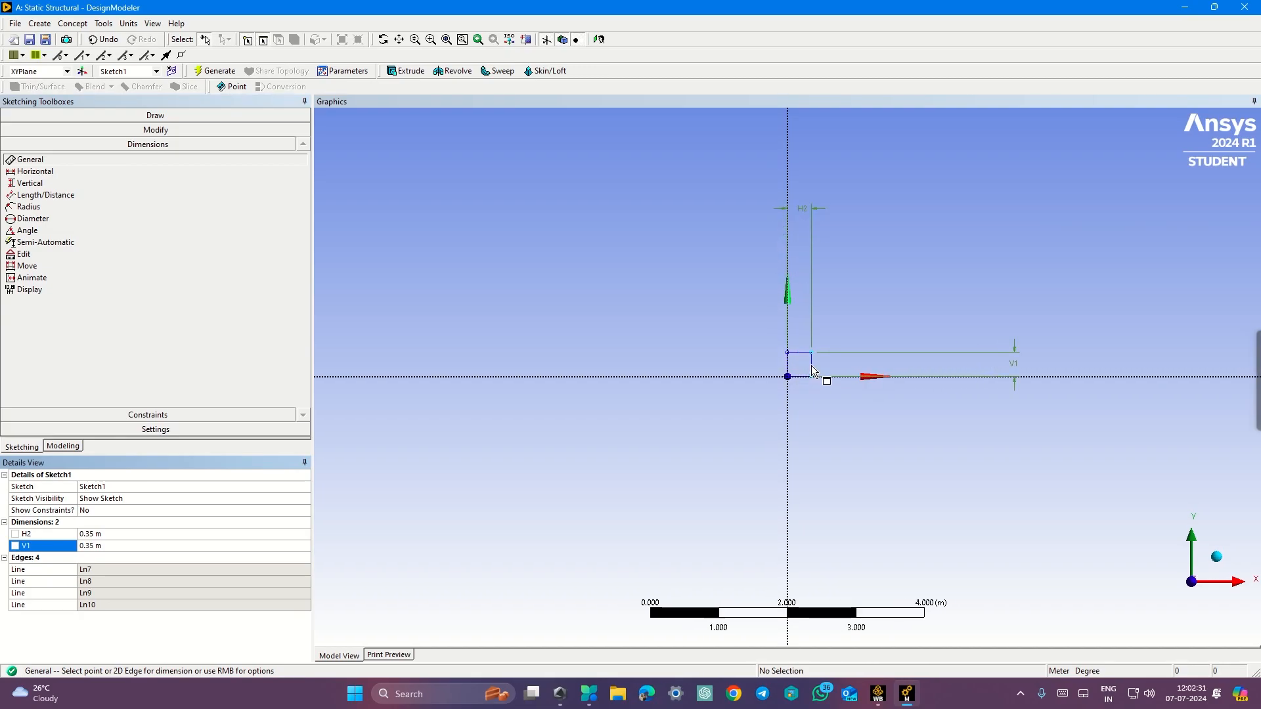
pyautogui.moveTo(954, 276)
pyautogui.mouseDown(button='middle')
pyautogui.moveTo(939, 296)
pyautogui.moveTo(946, 287)
pyautogui.mouseUp(button='middle')
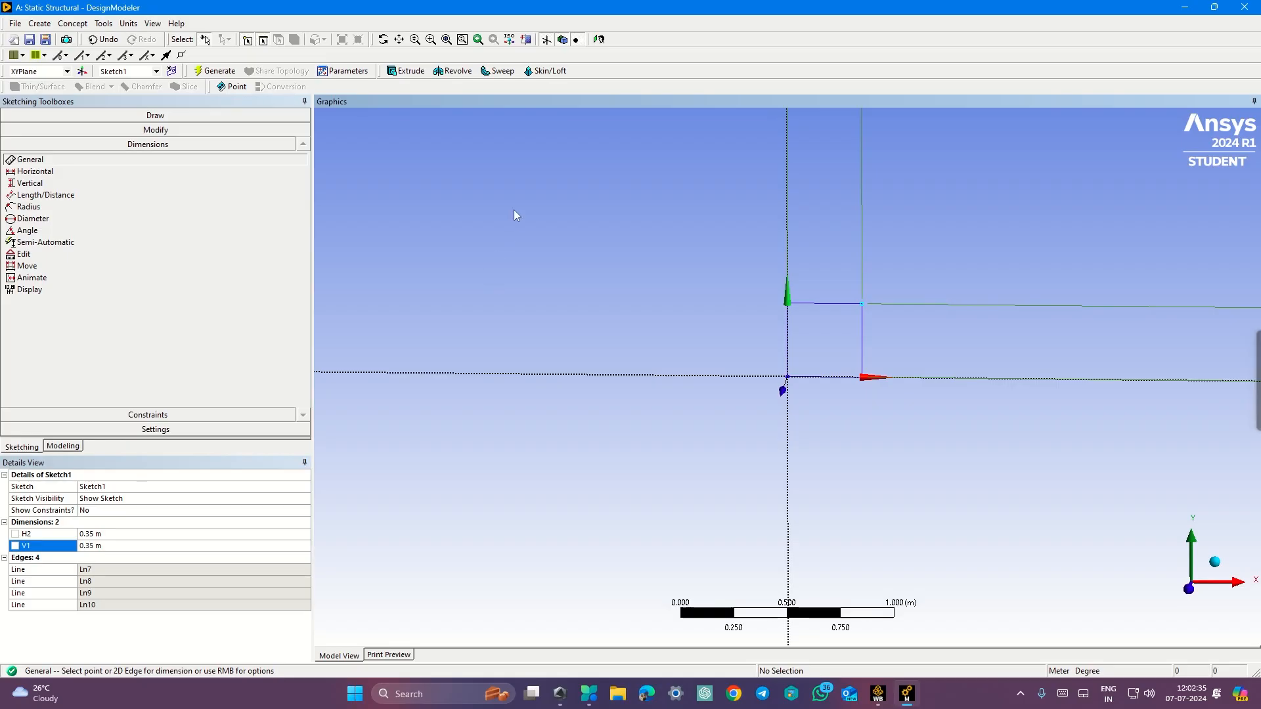
# Step: Extrude the square sketch to a fixed depth of 4 m and generate the solid beam
pyautogui.click(598, 39)
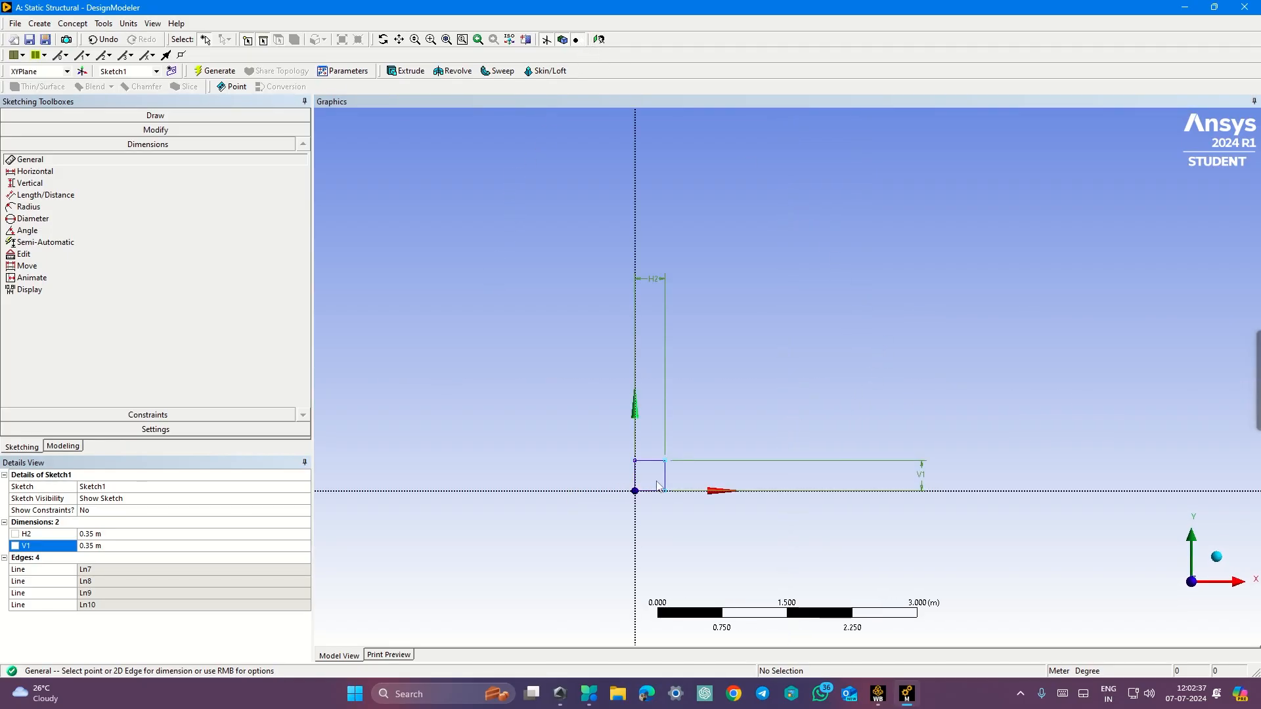
pyautogui.scroll(2, 652, 481)
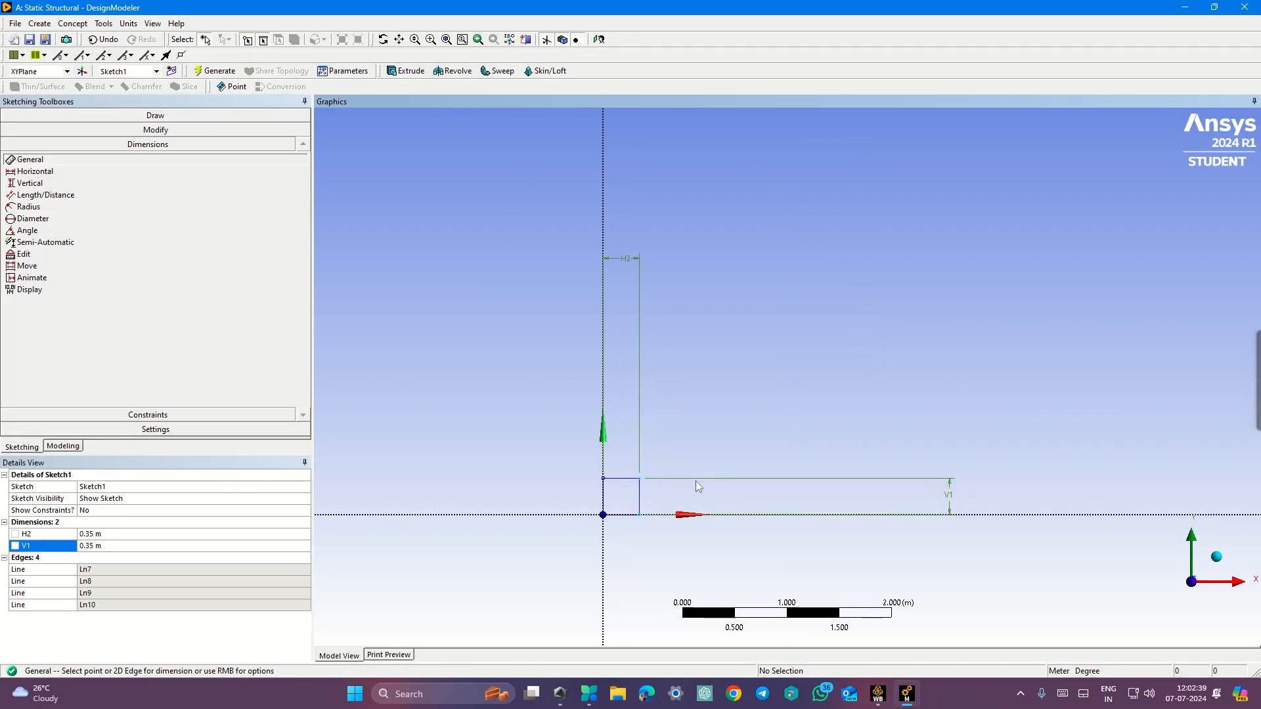
pyautogui.moveTo(693, 487)
pyautogui.keyDown('ctrl'); pyautogui.mouseDown(button='middle')
pyautogui.moveTo(740, 447)
pyautogui.moveTo(803, 430)
pyautogui.mouseUp(button='middle'); pyautogui.keyUp('ctrl')
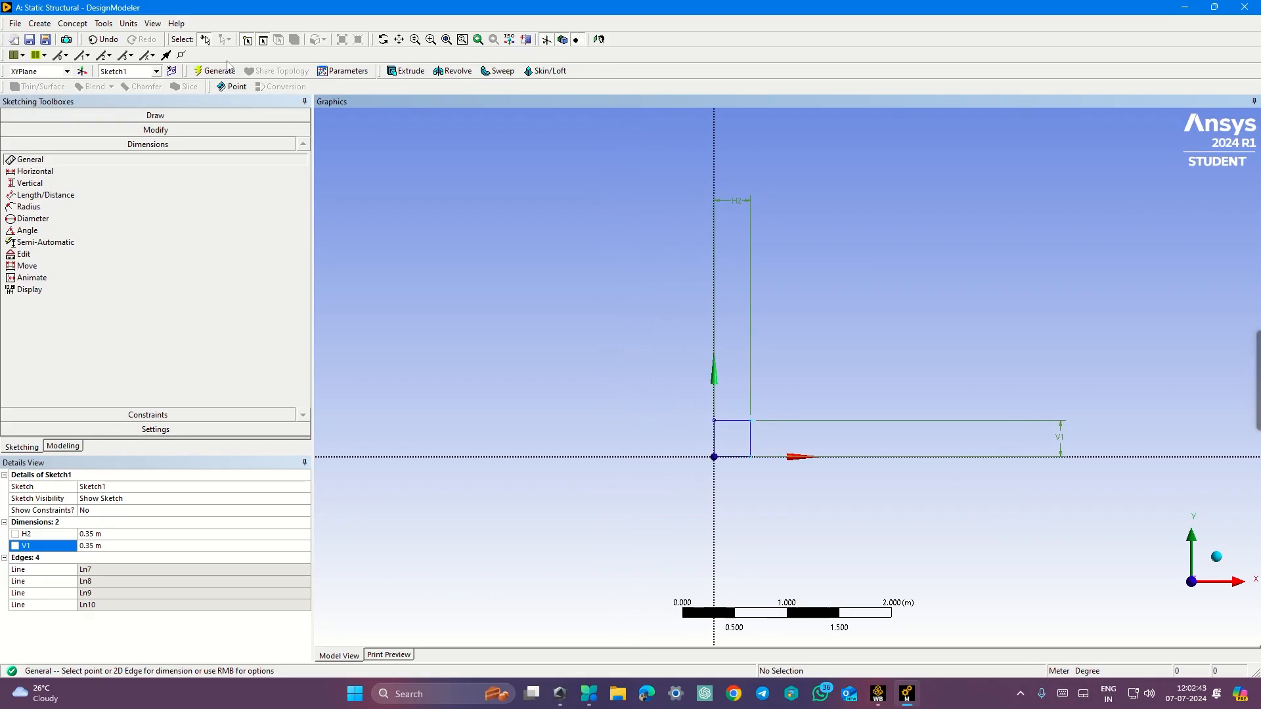
pyautogui.click(405, 71)
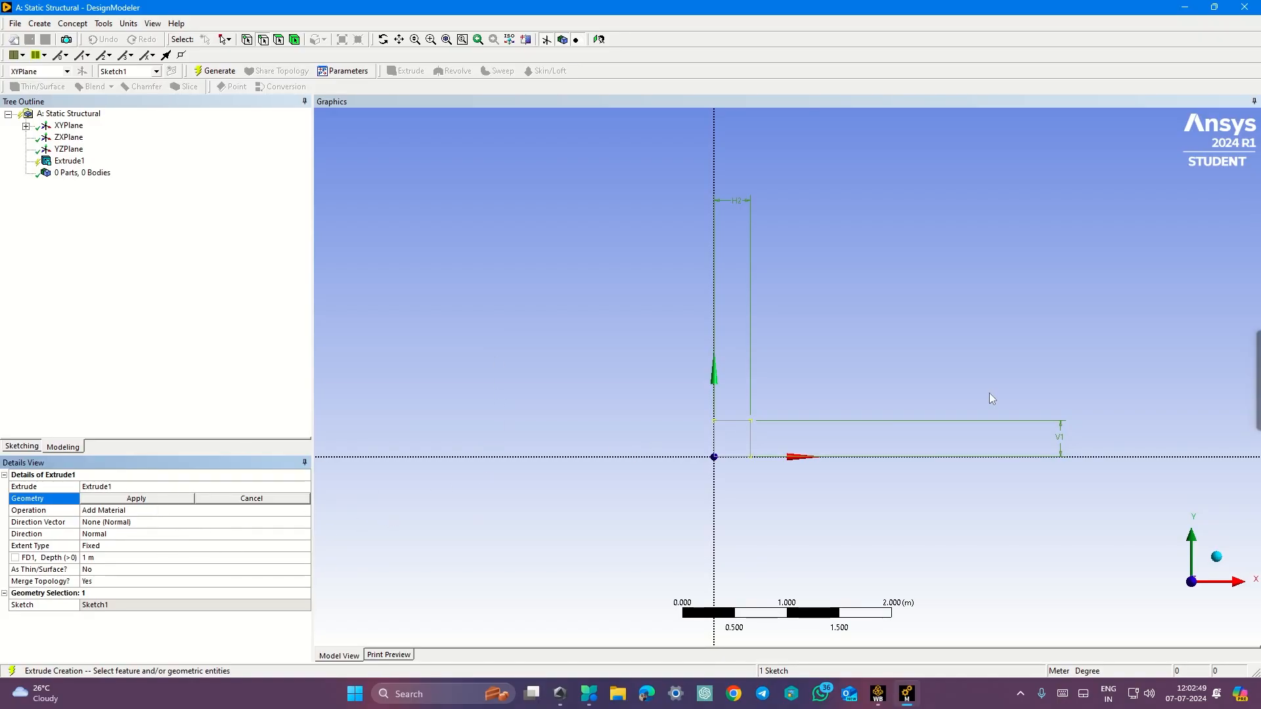
pyautogui.click(118, 501)
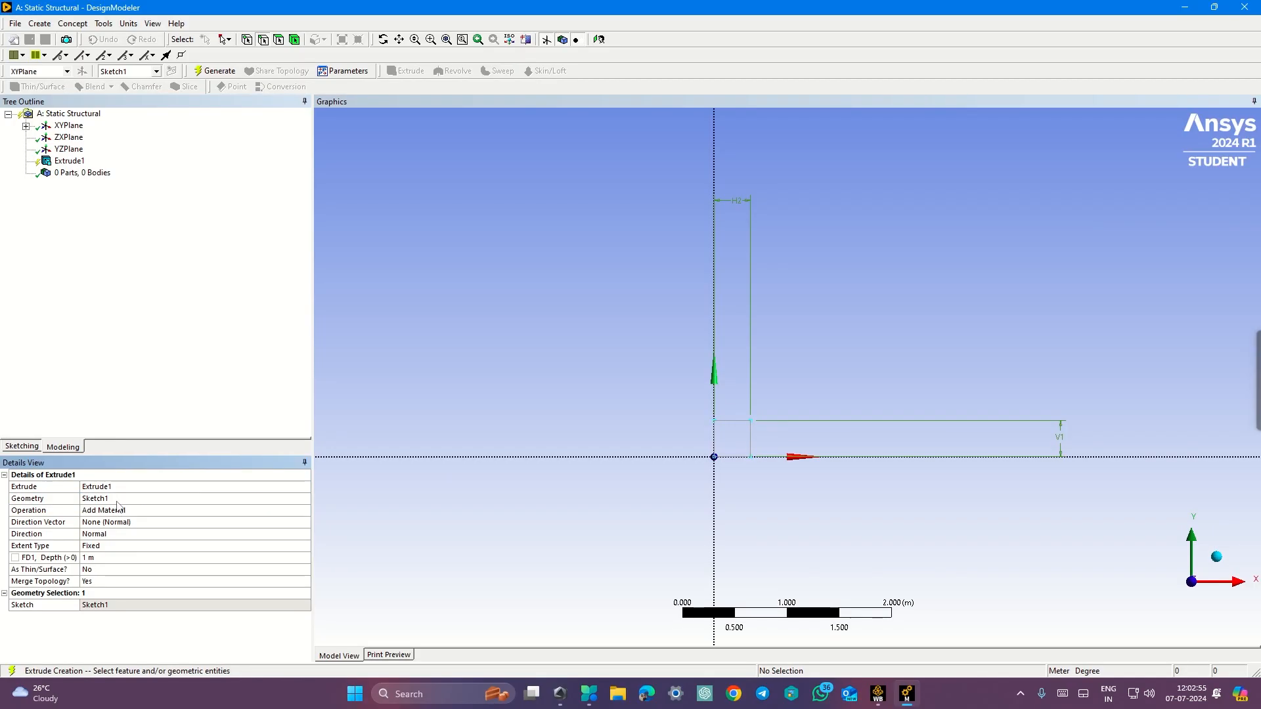
pyautogui.click(122, 559)
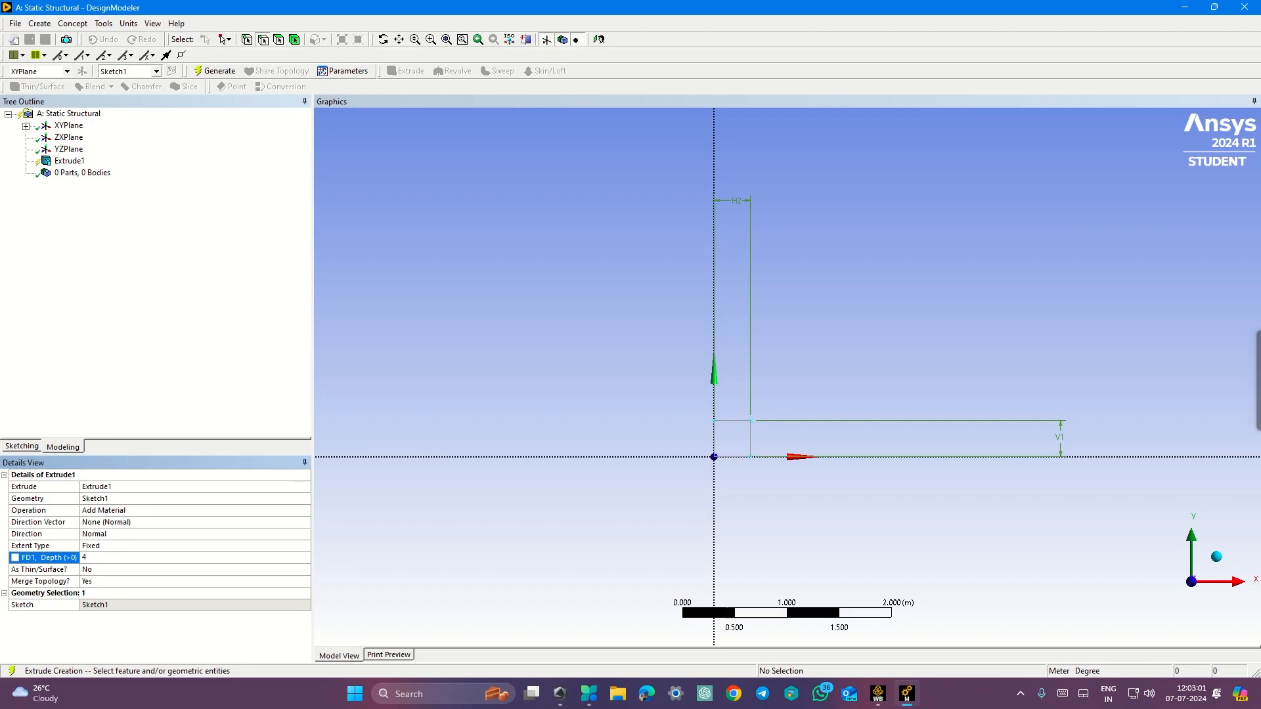
pyautogui.press('Return')
pyautogui.click(219, 72)
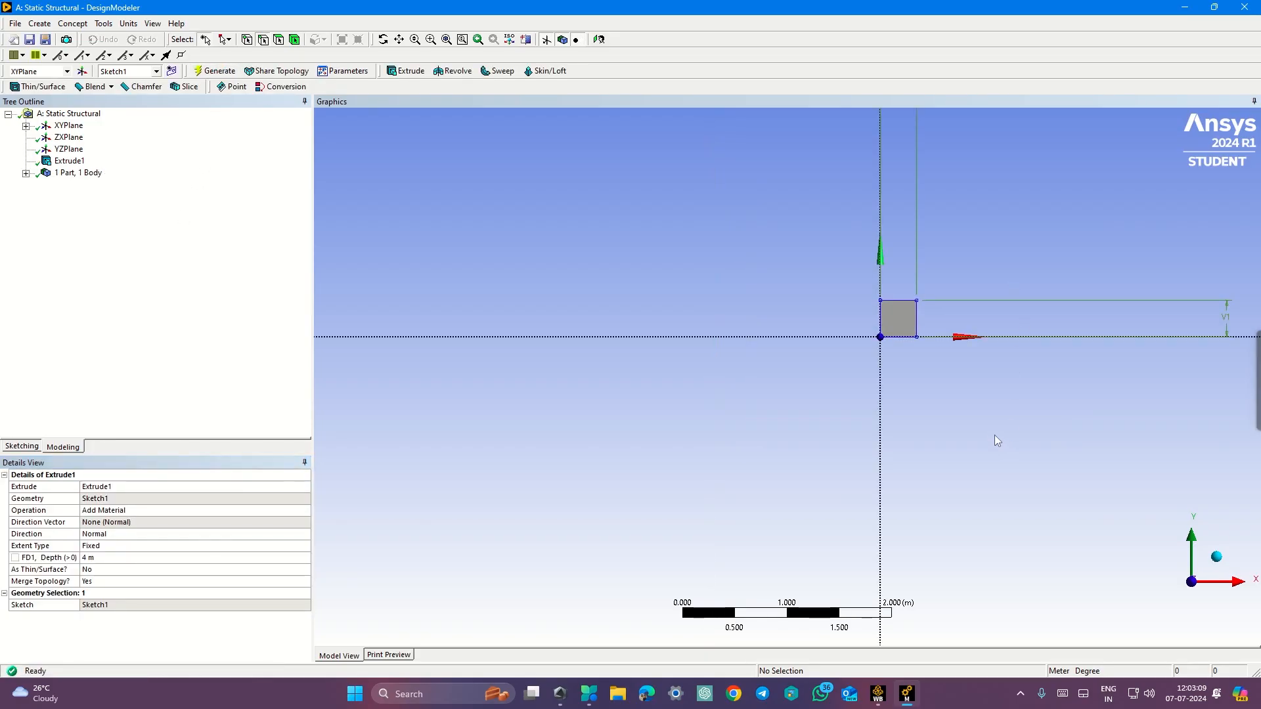
# Step: Orbit the view and switch to the isometric orientation to inspect the extruded beam
pyautogui.scroll(-2, 961, 428)
pyautogui.moveTo(981, 346); pyautogui.dragTo(987, 371, button='middle')
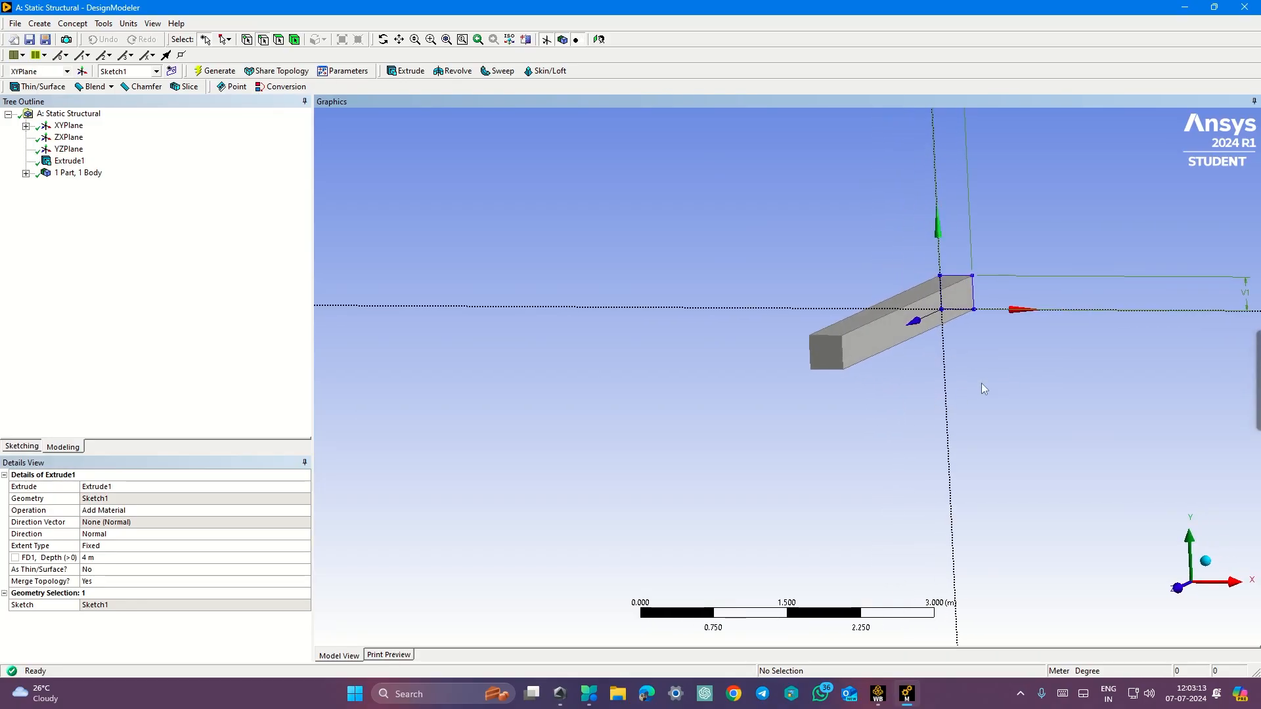
pyautogui.click(1205, 560)
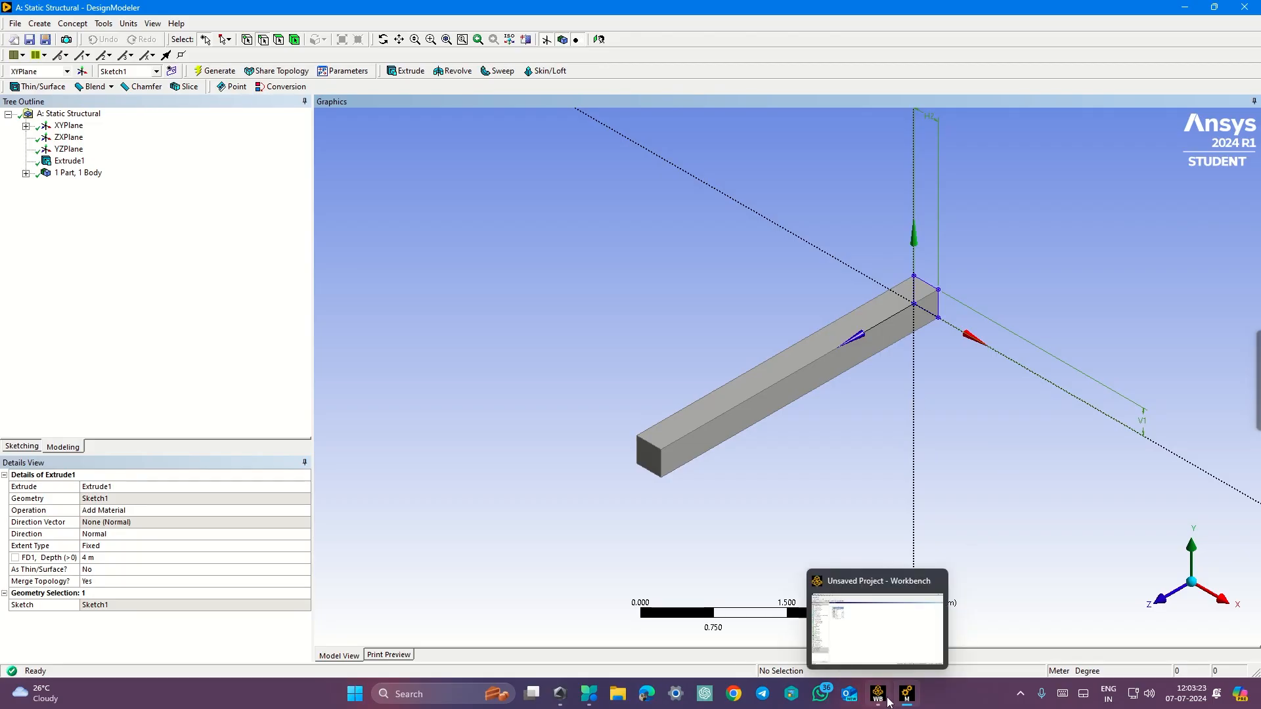
# Step: Return to the Workbench project and open the Model cell in Mechanical
pyautogui.click(860, 627)
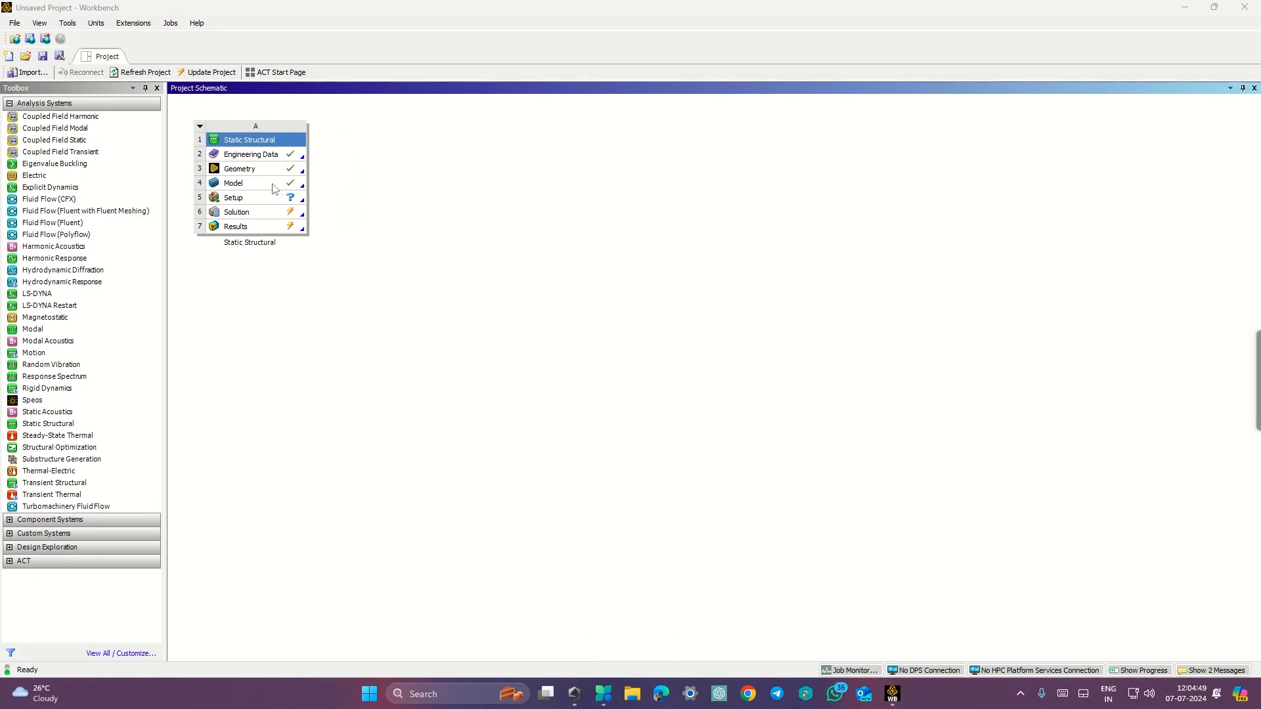
pyautogui.doubleClick(273, 184)
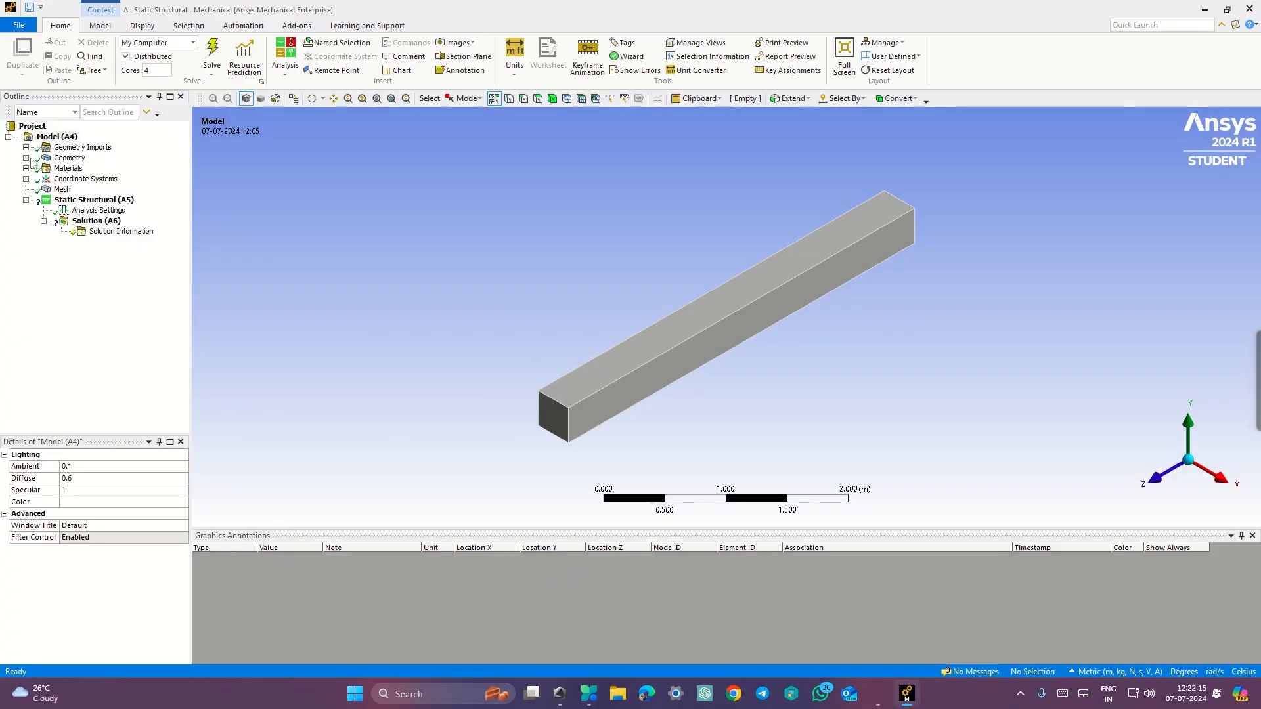
# Step: Inspect the Solid body's material assignment and the mesh sizing settings in the outline
pyautogui.click(26, 159)
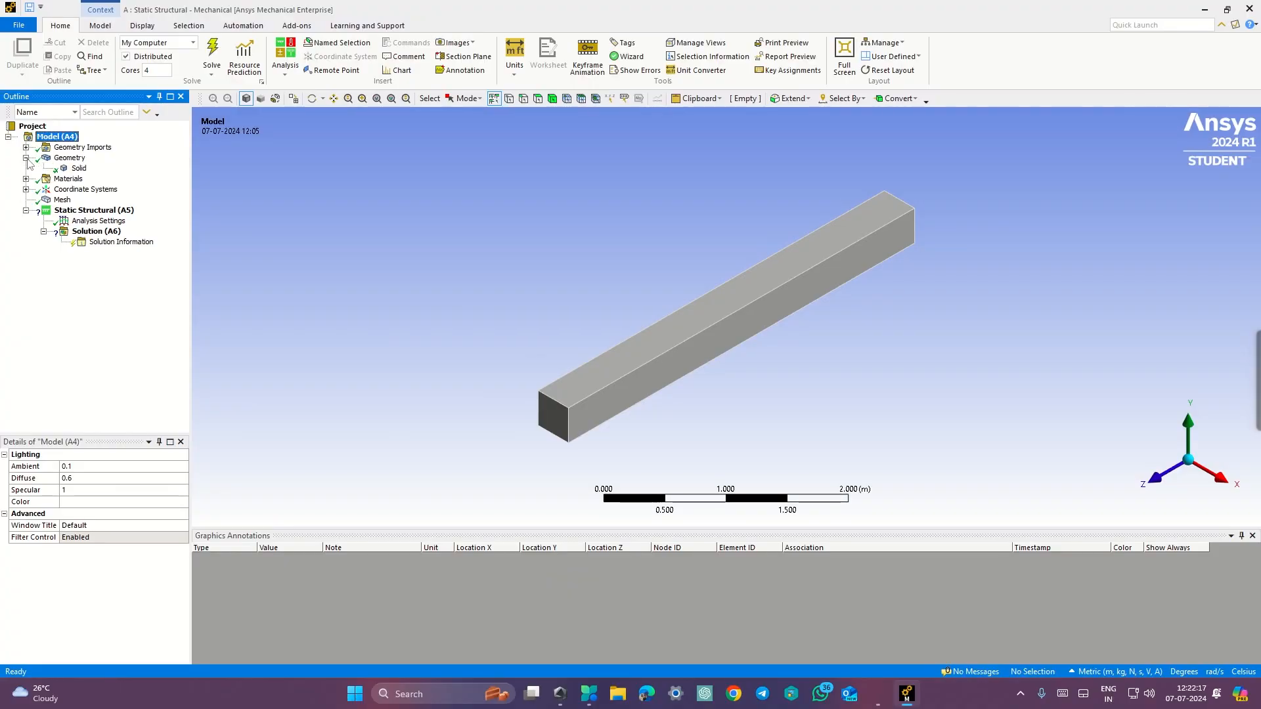
pyautogui.click(66, 169)
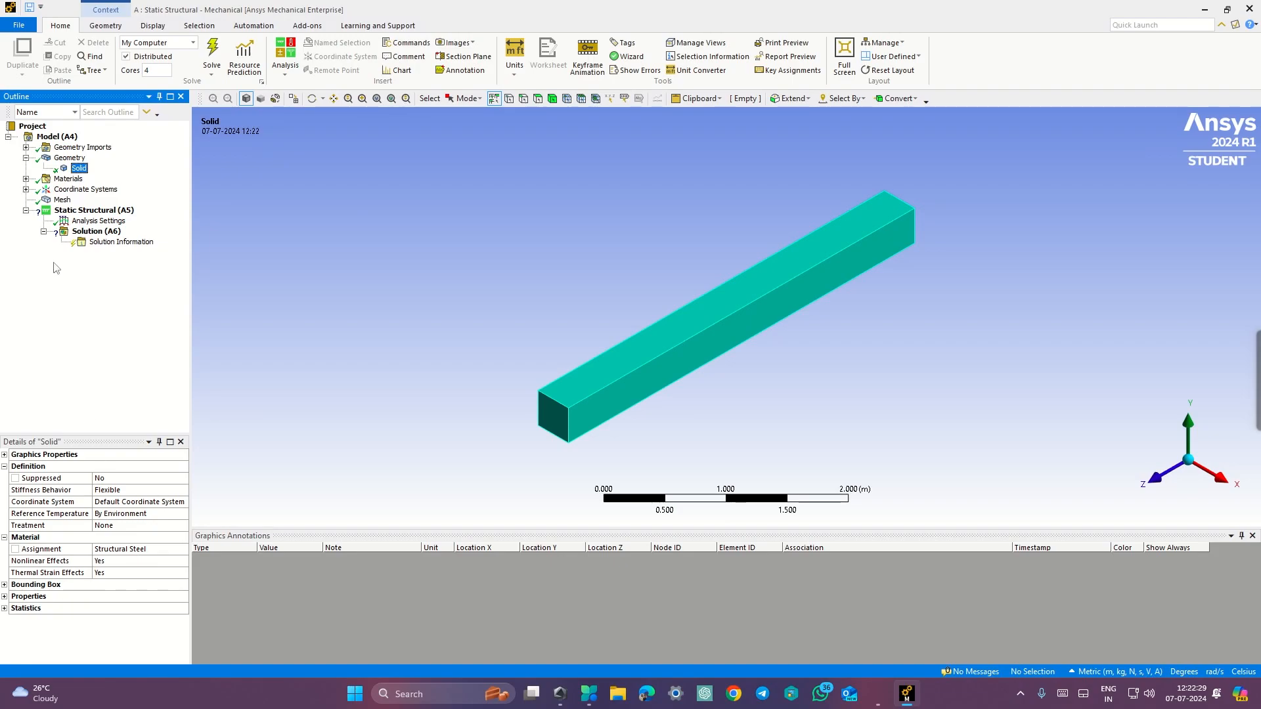
pyautogui.click(25, 157)
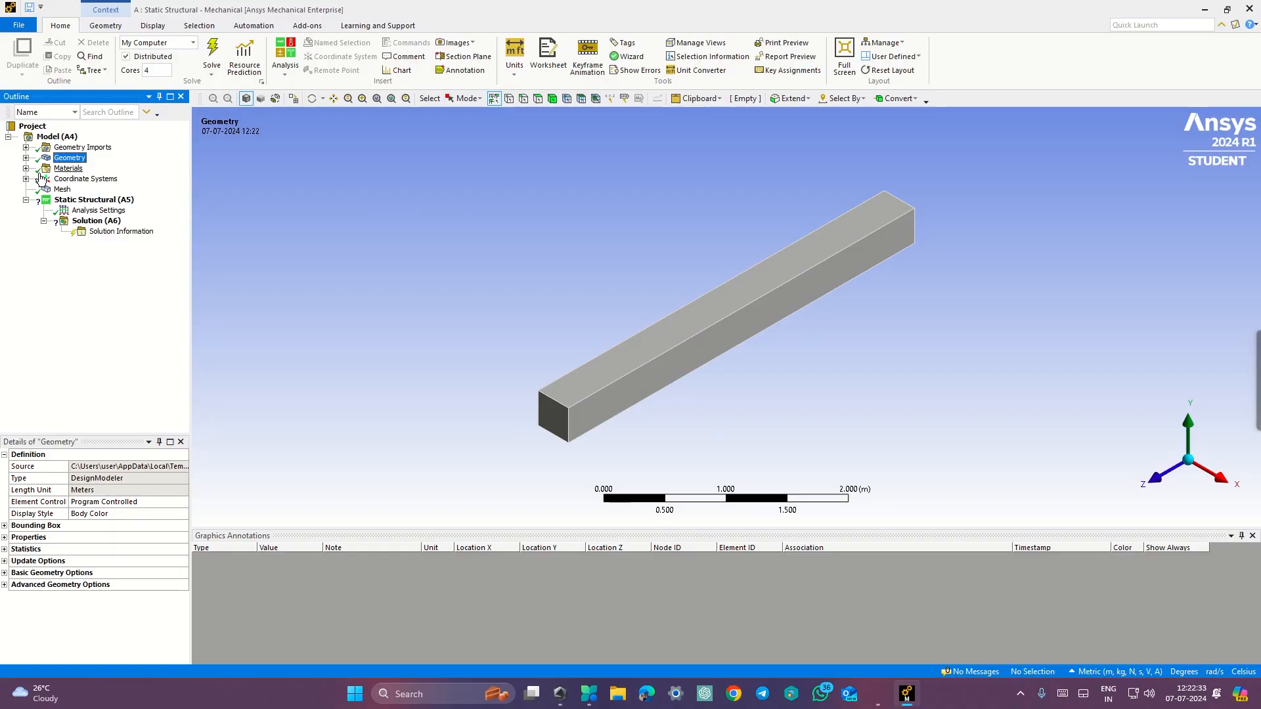
pyautogui.click(61, 190)
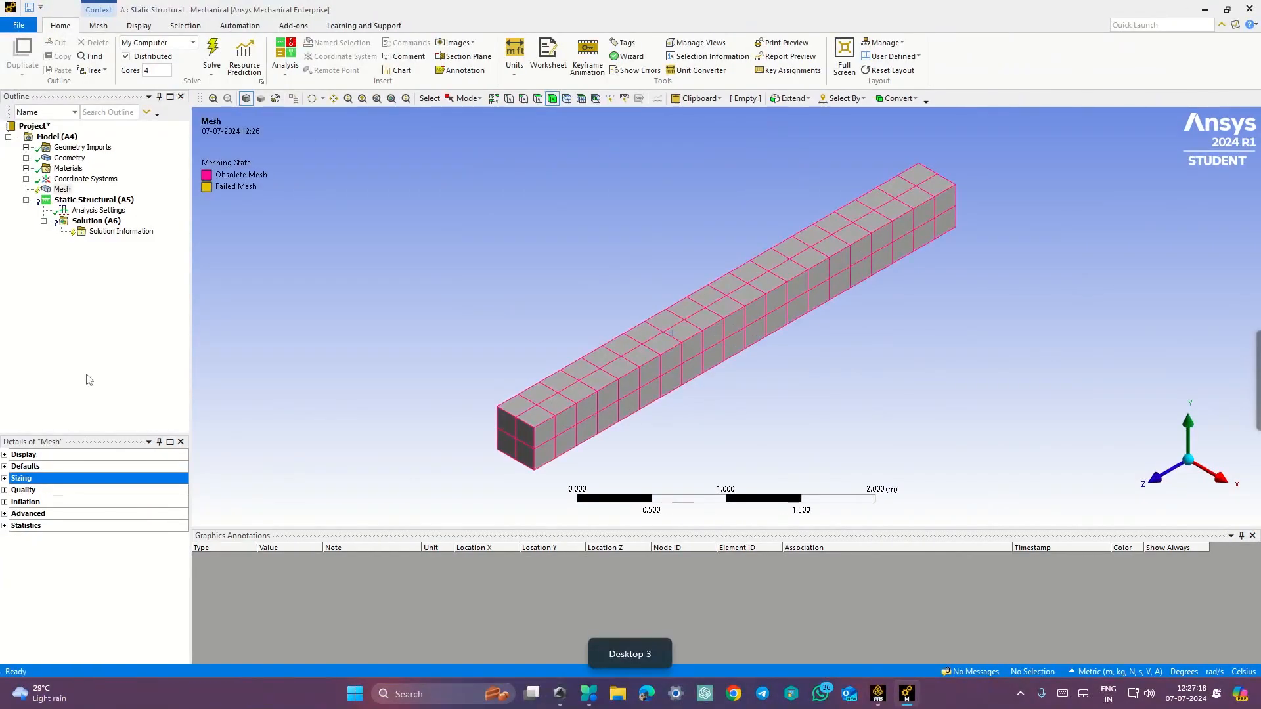
pyautogui.click(5, 479)
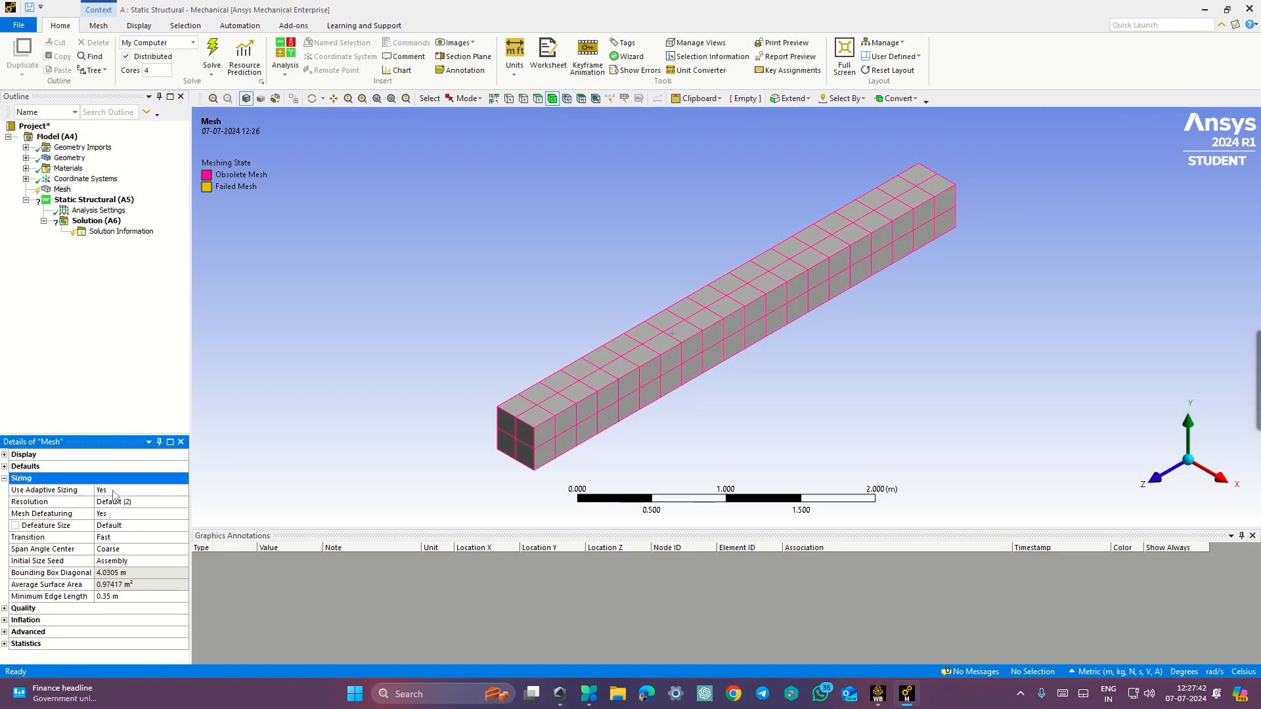
pyautogui.click(4, 479)
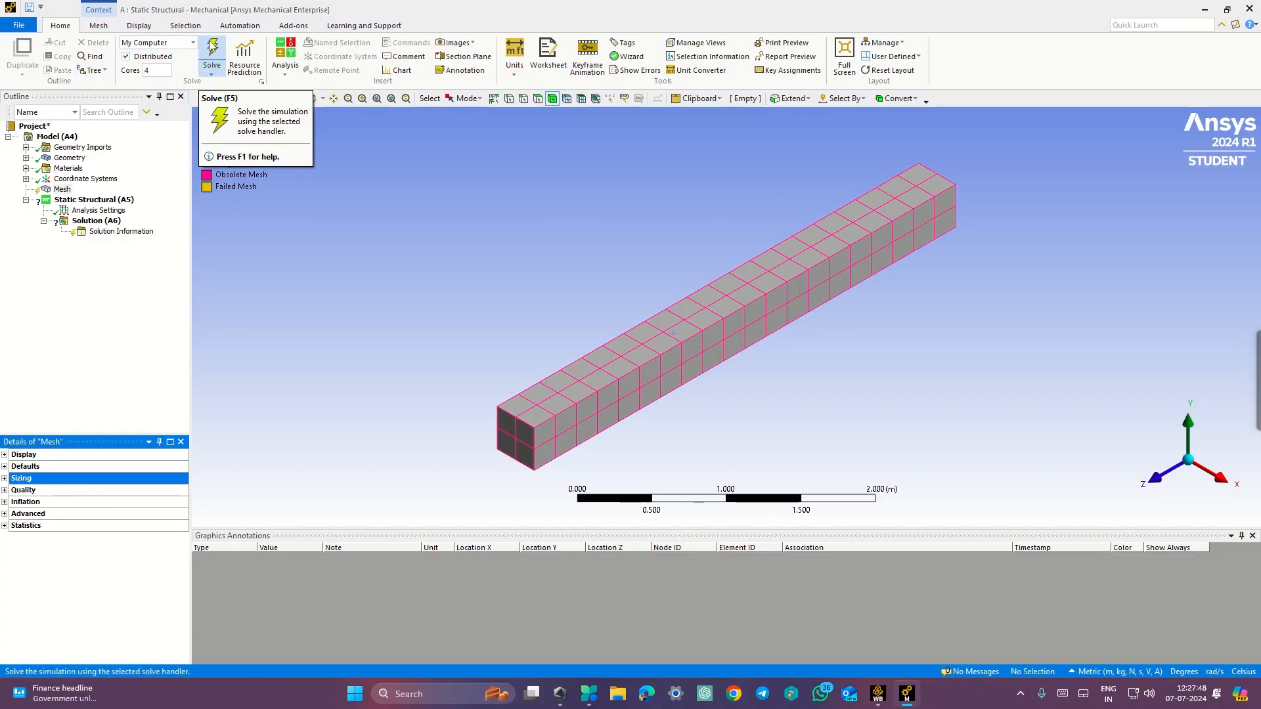
# Step: Try to solve the analysis, then review the exercise procedure document on the other desktop
pyautogui.click(212, 47)
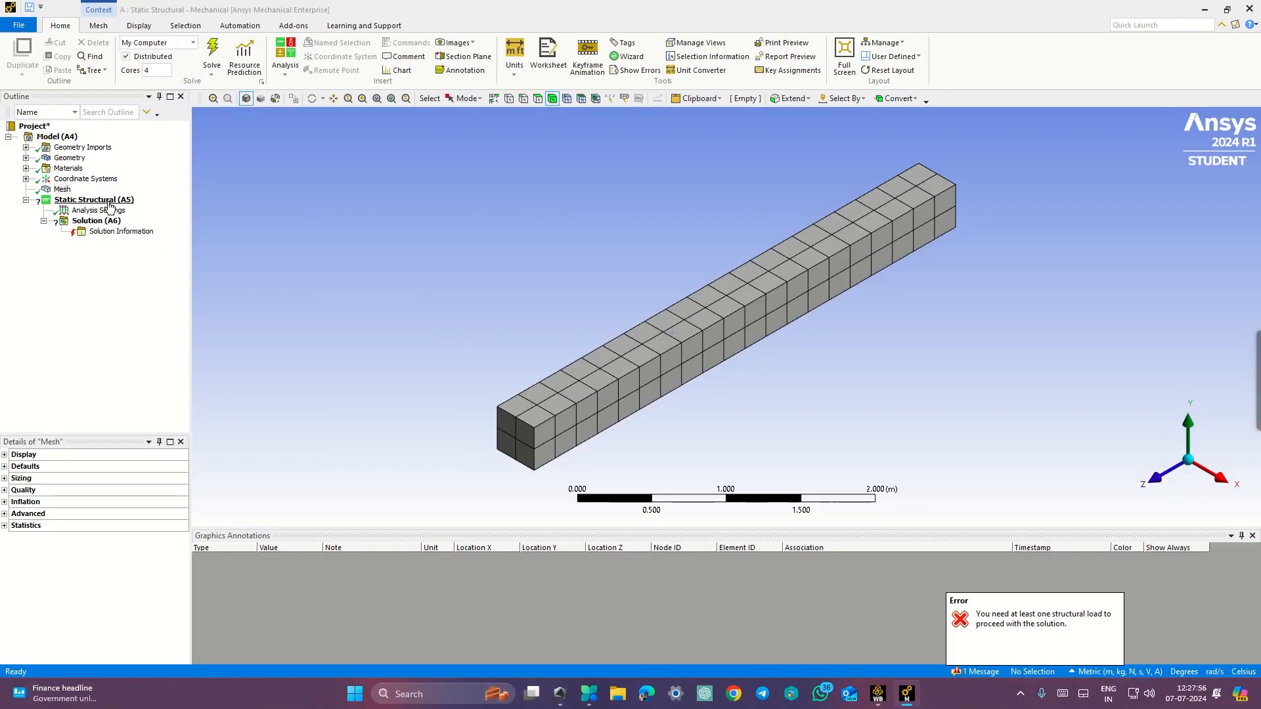
pyautogui.press('ctrl+super+Right')
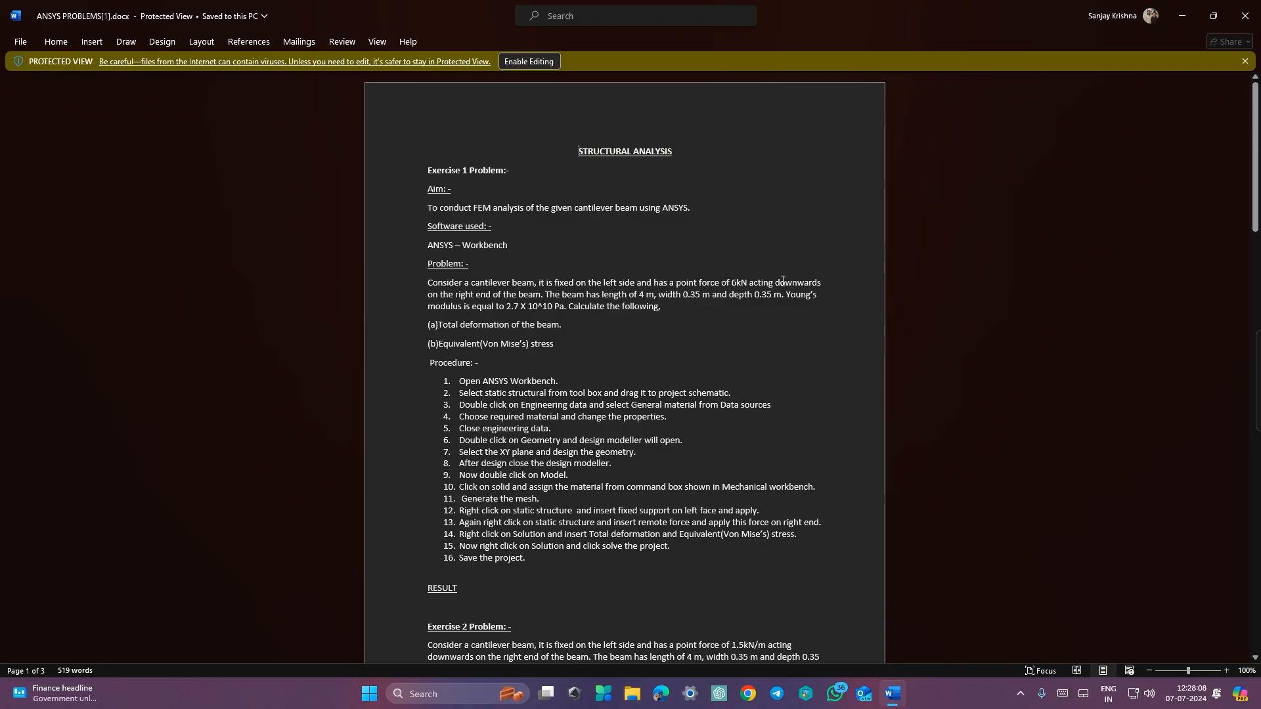
pyautogui.press('ctrl+super+Right')
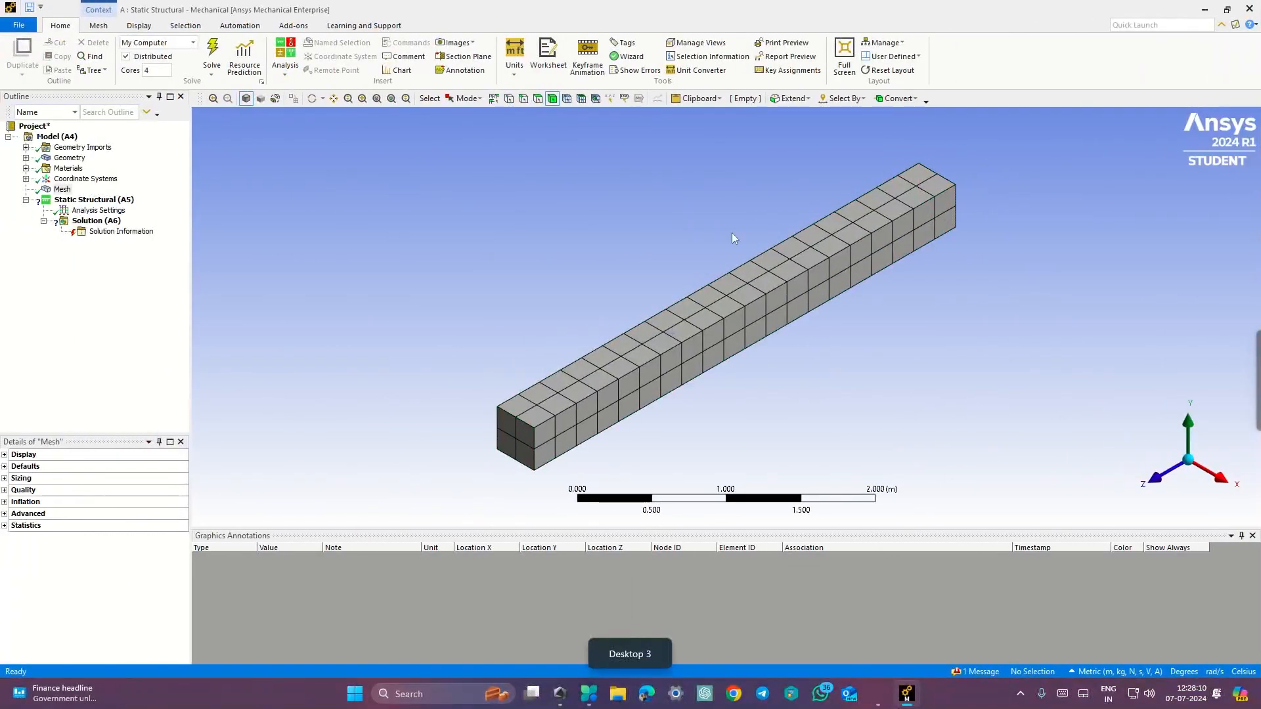
# Step: Insert a Fixed Support under Static Structural and apply it to the beam's near end face
pyautogui.click(76, 201)
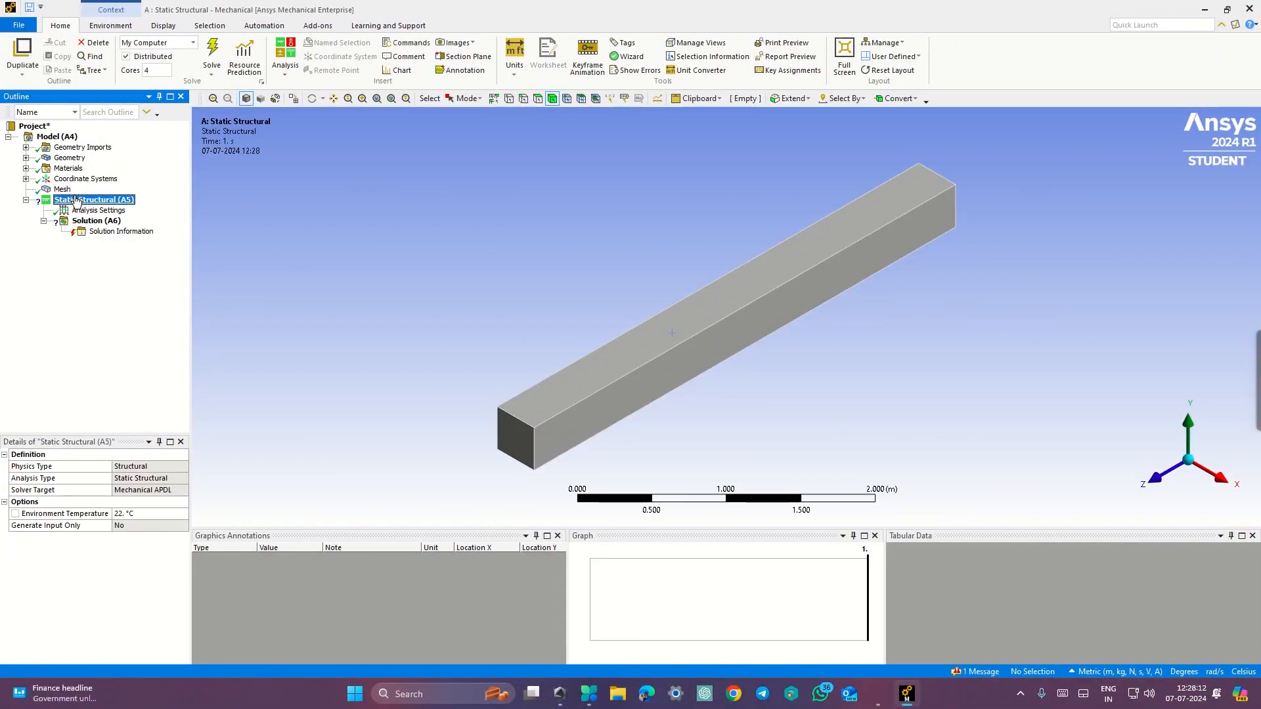
pyautogui.rightClick(76, 201)
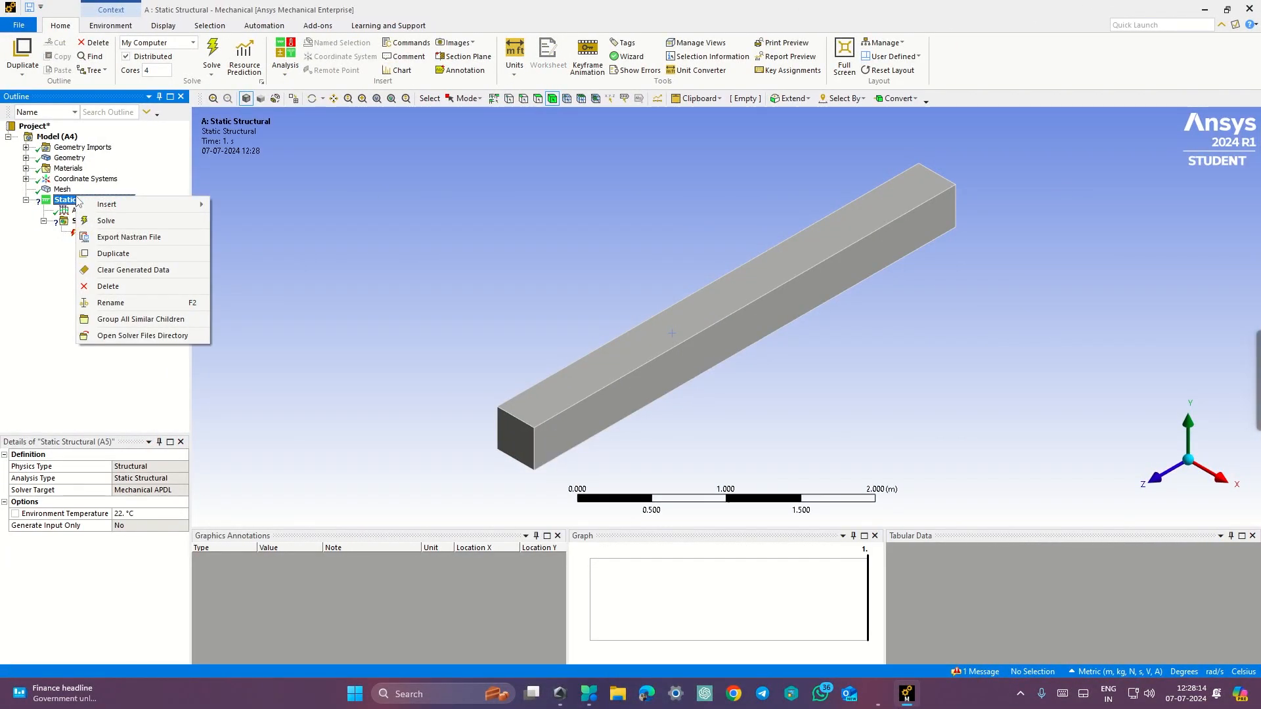
pyautogui.moveTo(105, 205)
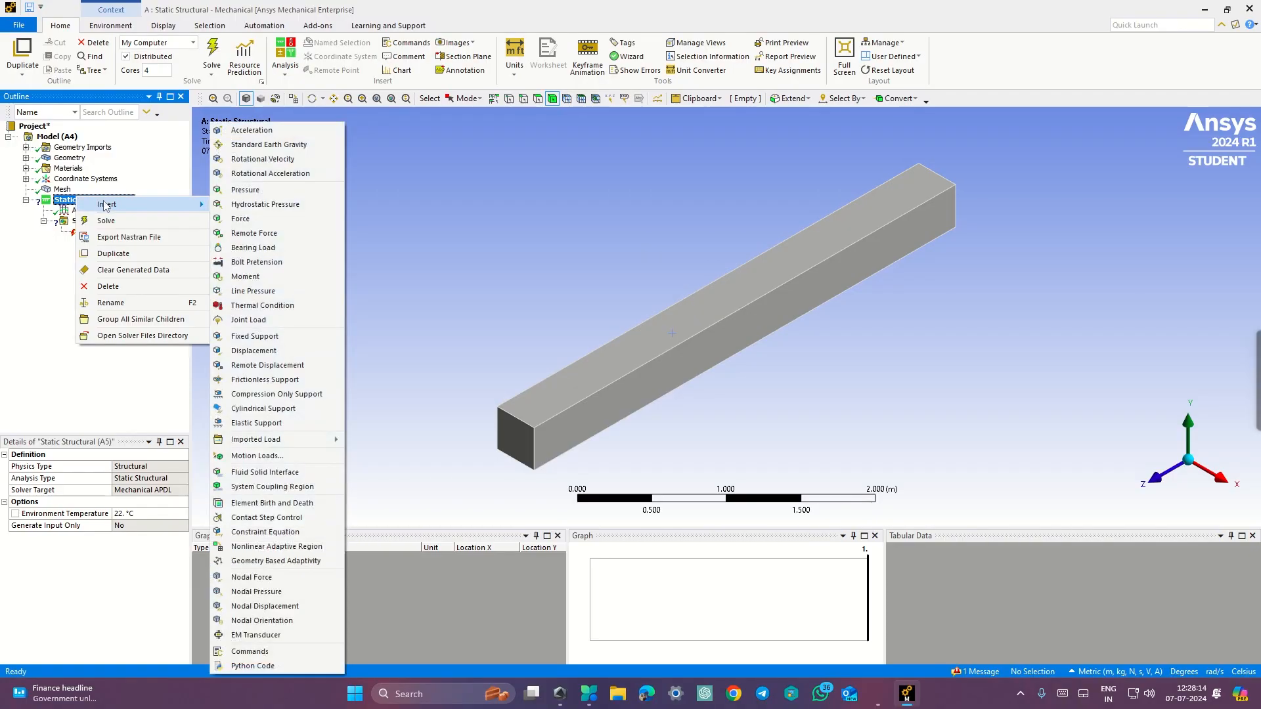
pyautogui.click(280, 337)
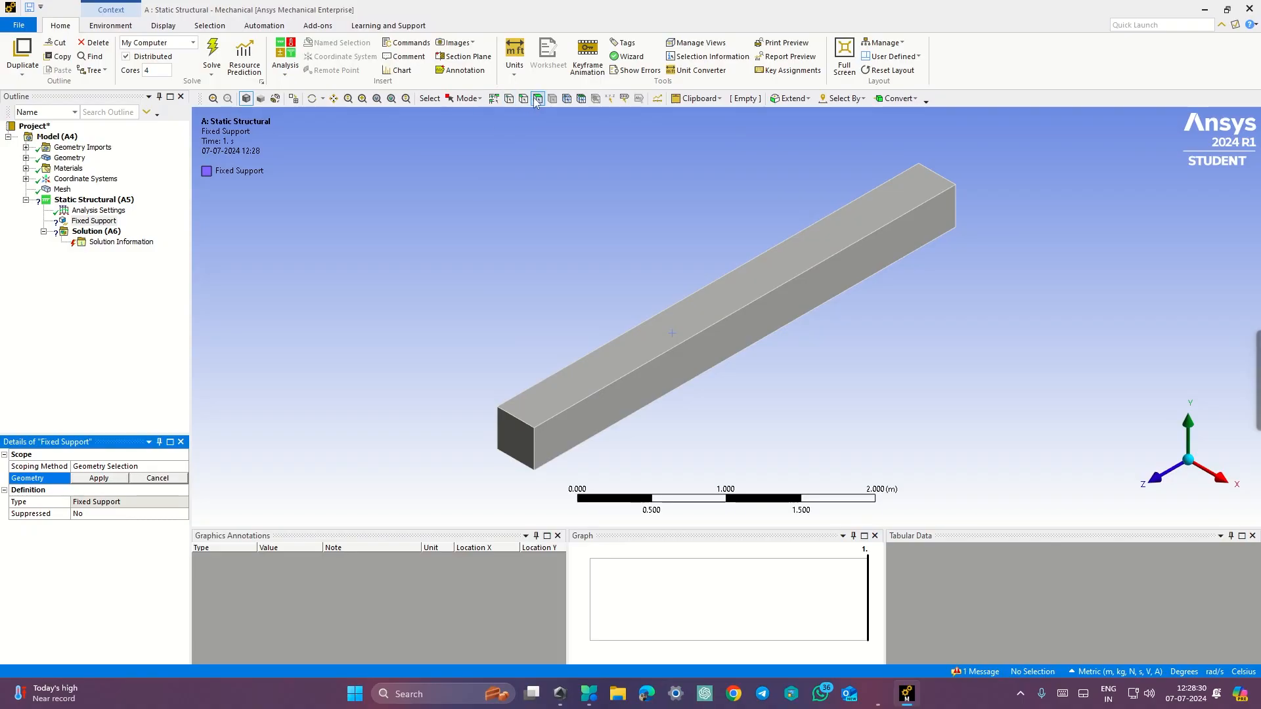
pyautogui.click(516, 439)
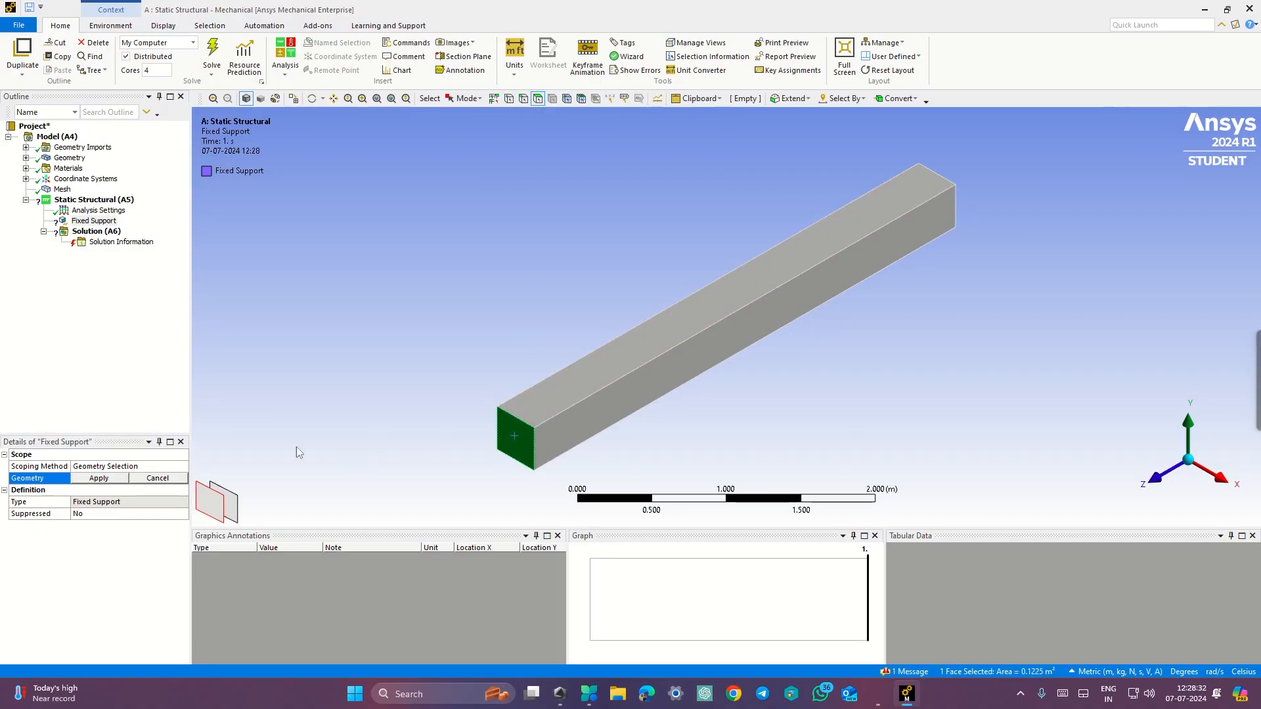
pyautogui.click(108, 479)
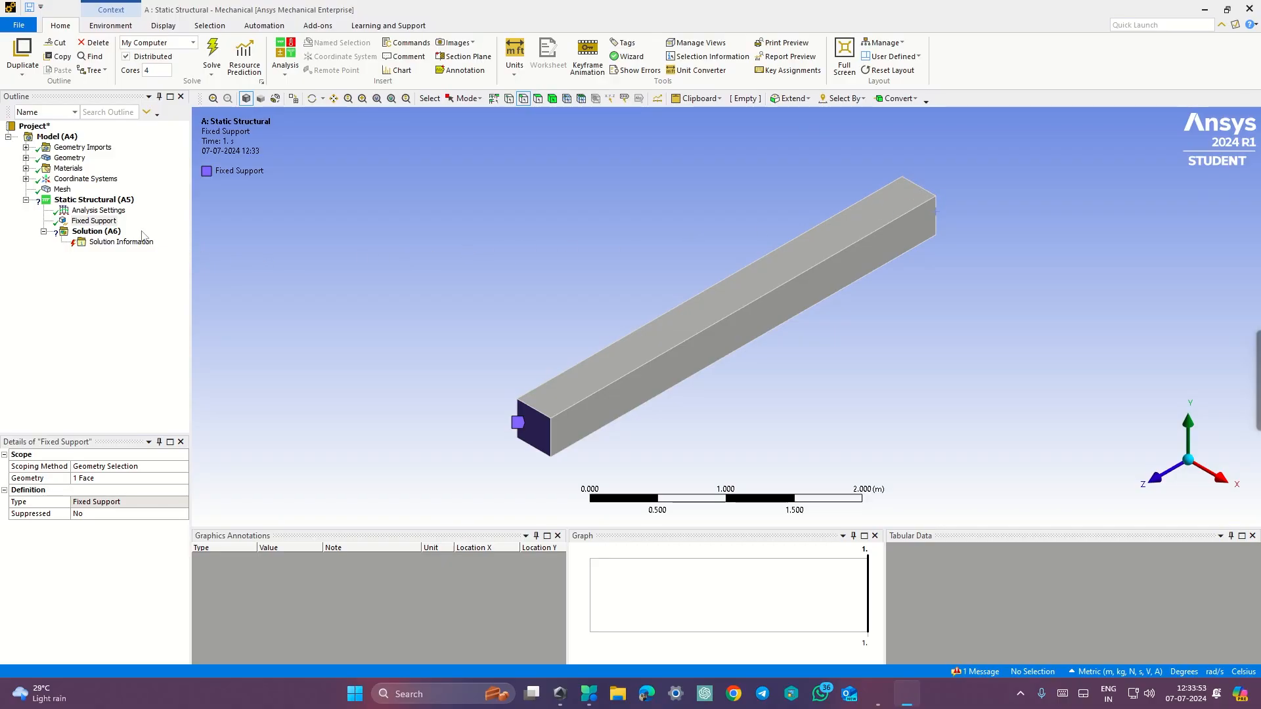
# Step: Review the problem statement and procedure in the exercise document
pyautogui.press('ctrl+super+Right')
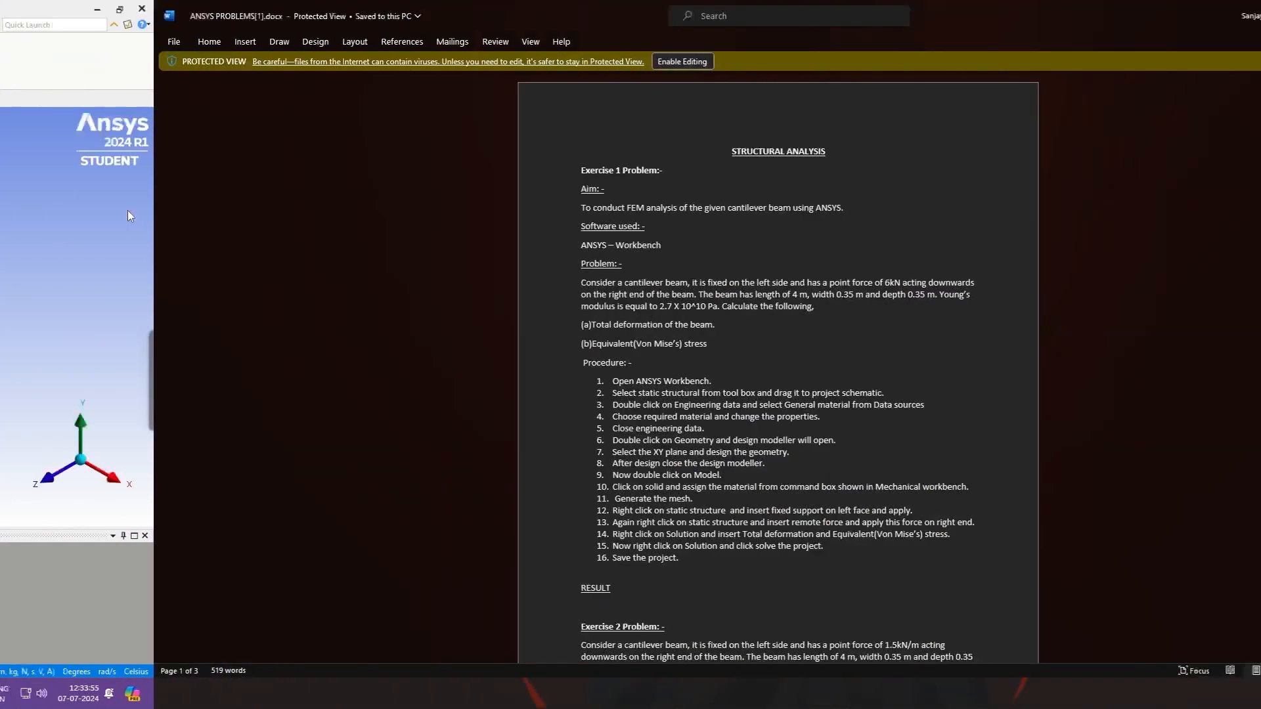
pyautogui.press('ctrl+super+Left')
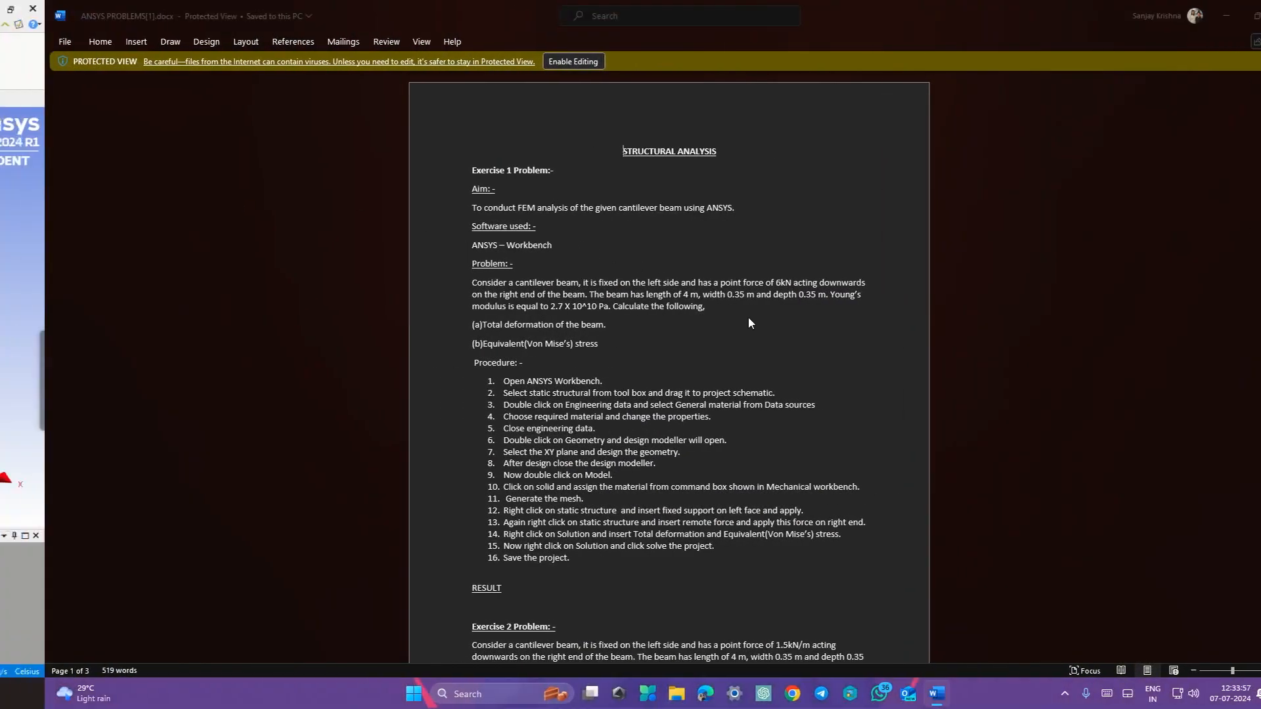
pyautogui.press('ctrl+super+Right')
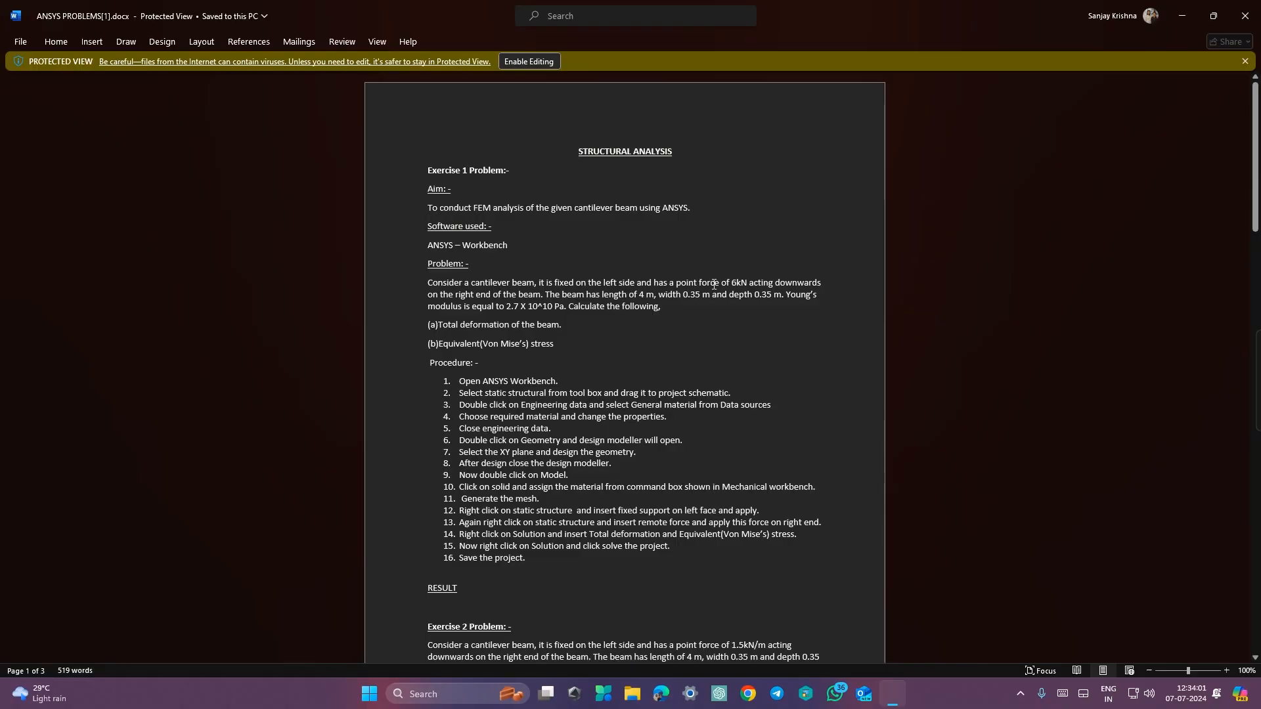
pyautogui.press('ctrl+super+Left')
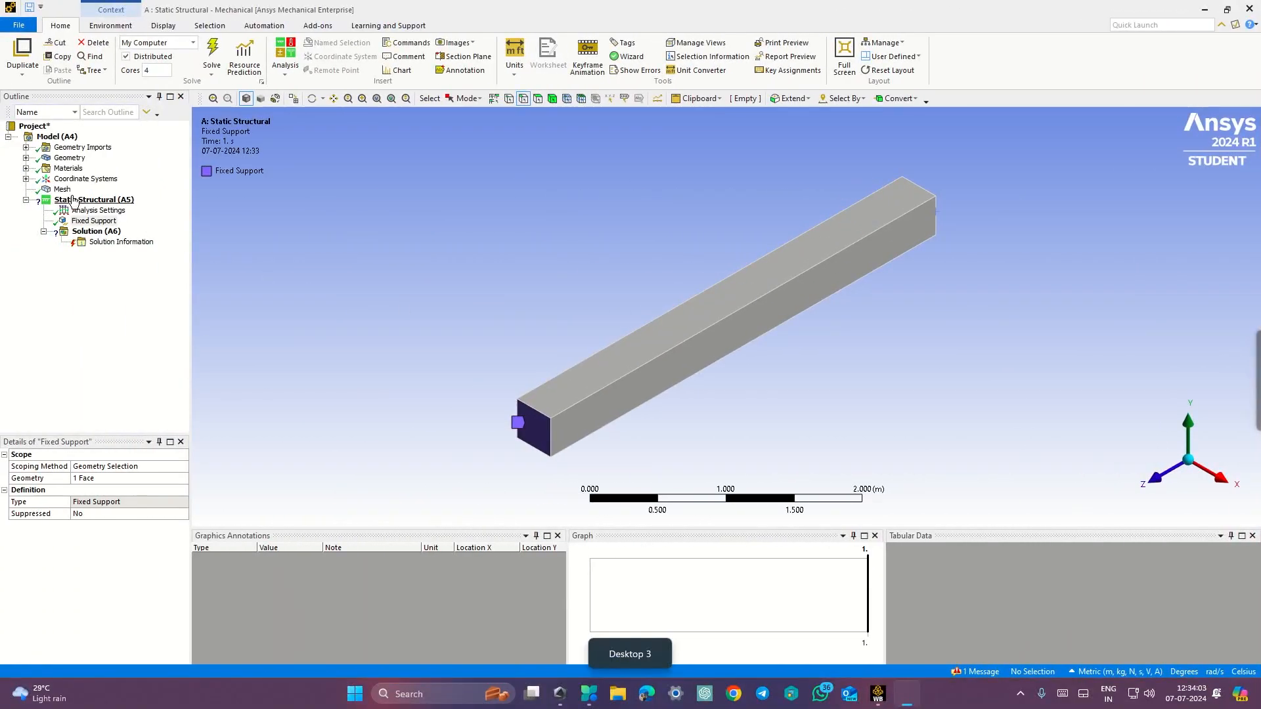
# Step: Insert a Remote Force under Static Structural and scope it to an edge at the beam's far end
pyautogui.click(74, 201)
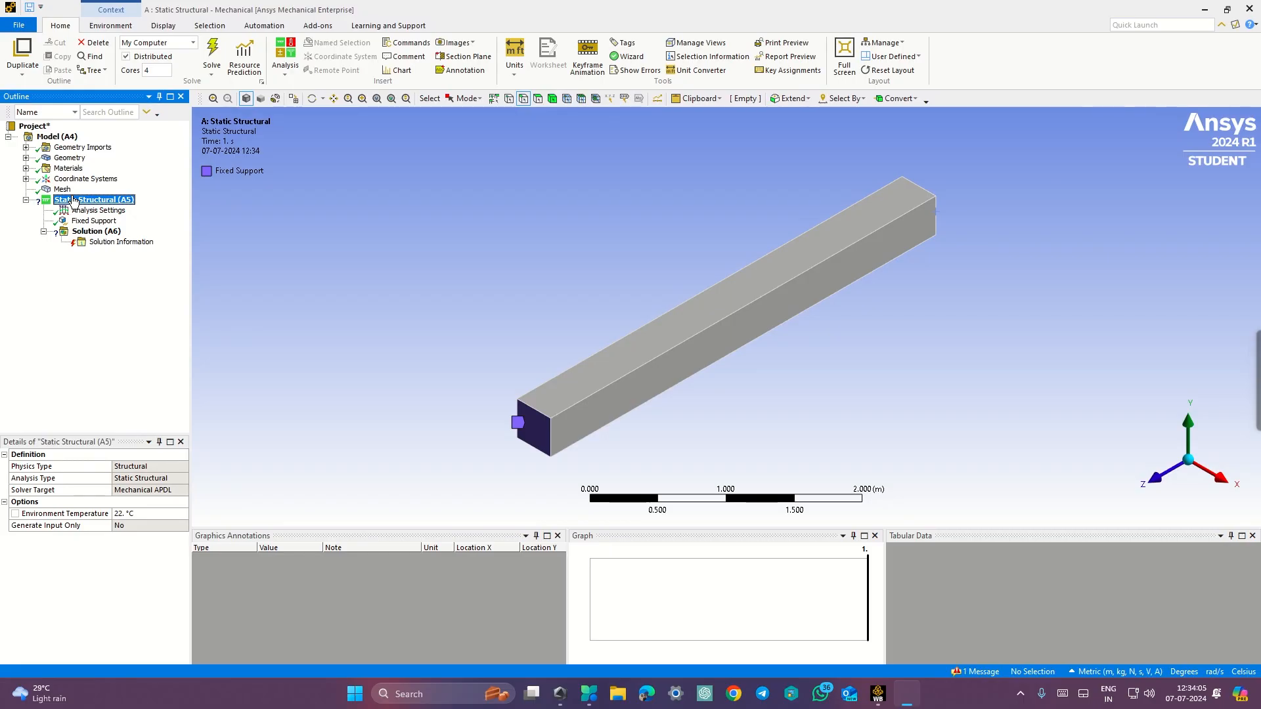
pyautogui.rightClick(75, 201)
pyautogui.moveTo(110, 208)
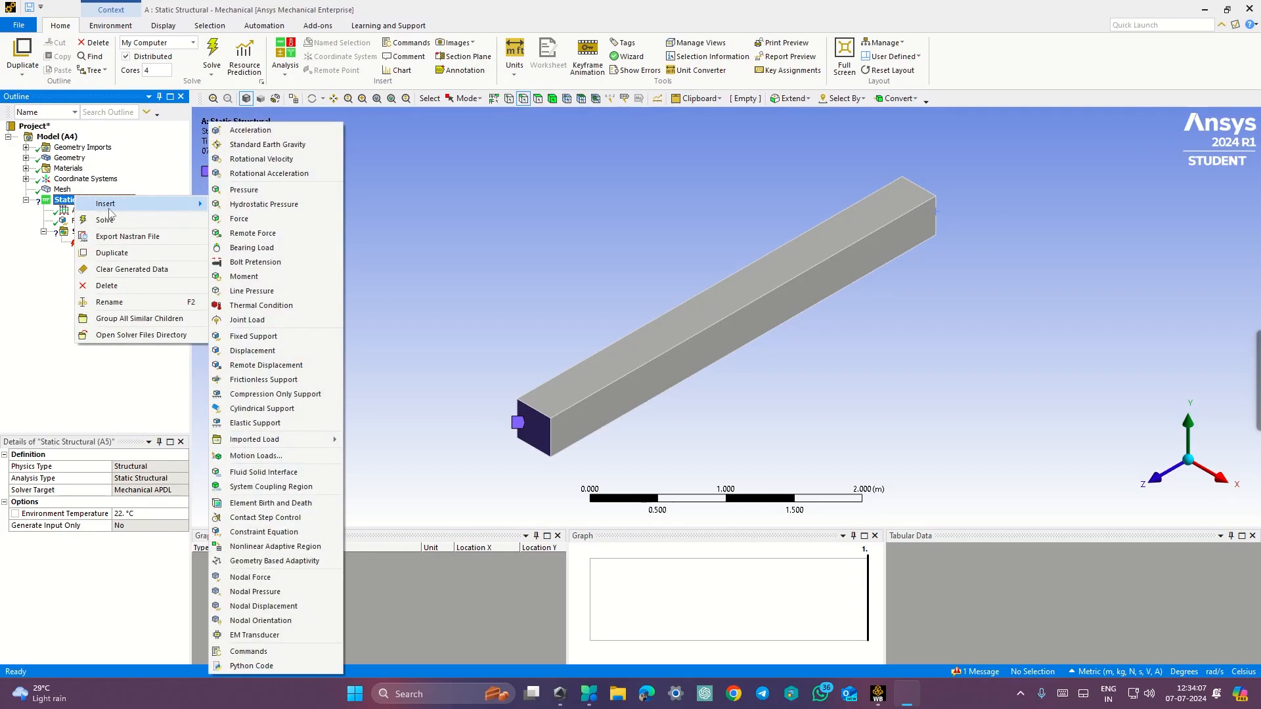
pyautogui.click(240, 235)
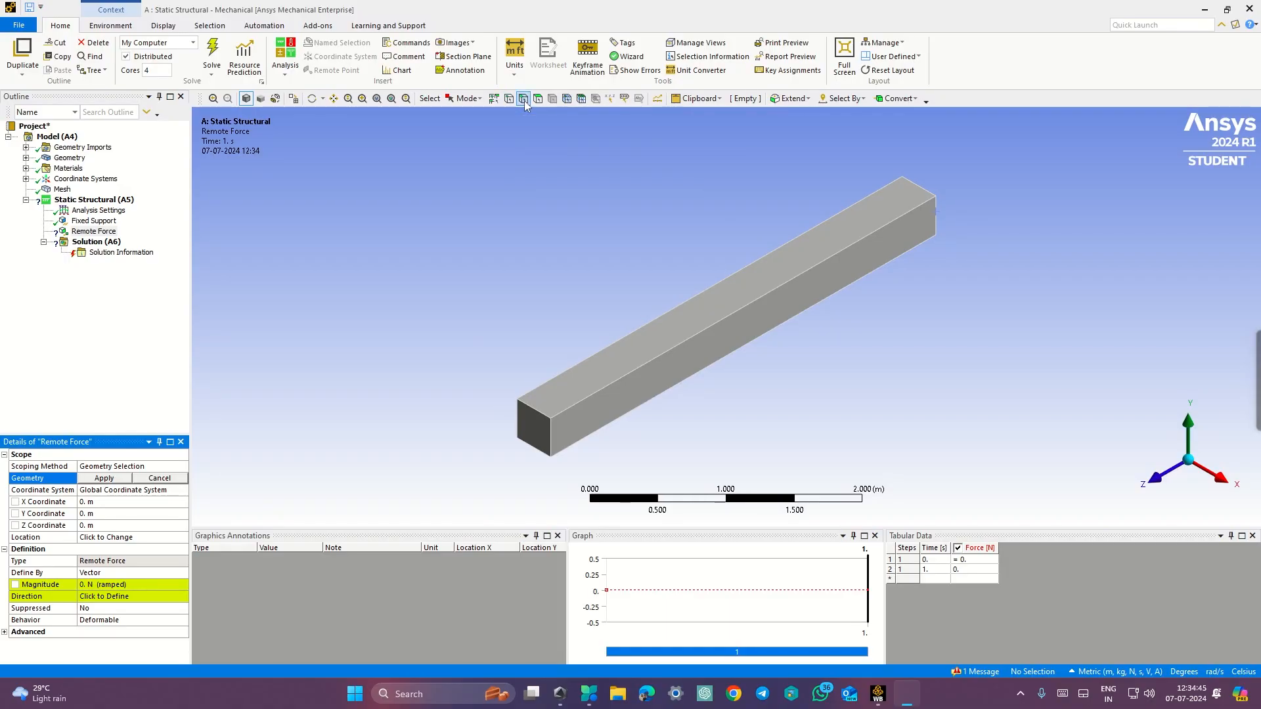
pyautogui.click(937, 225)
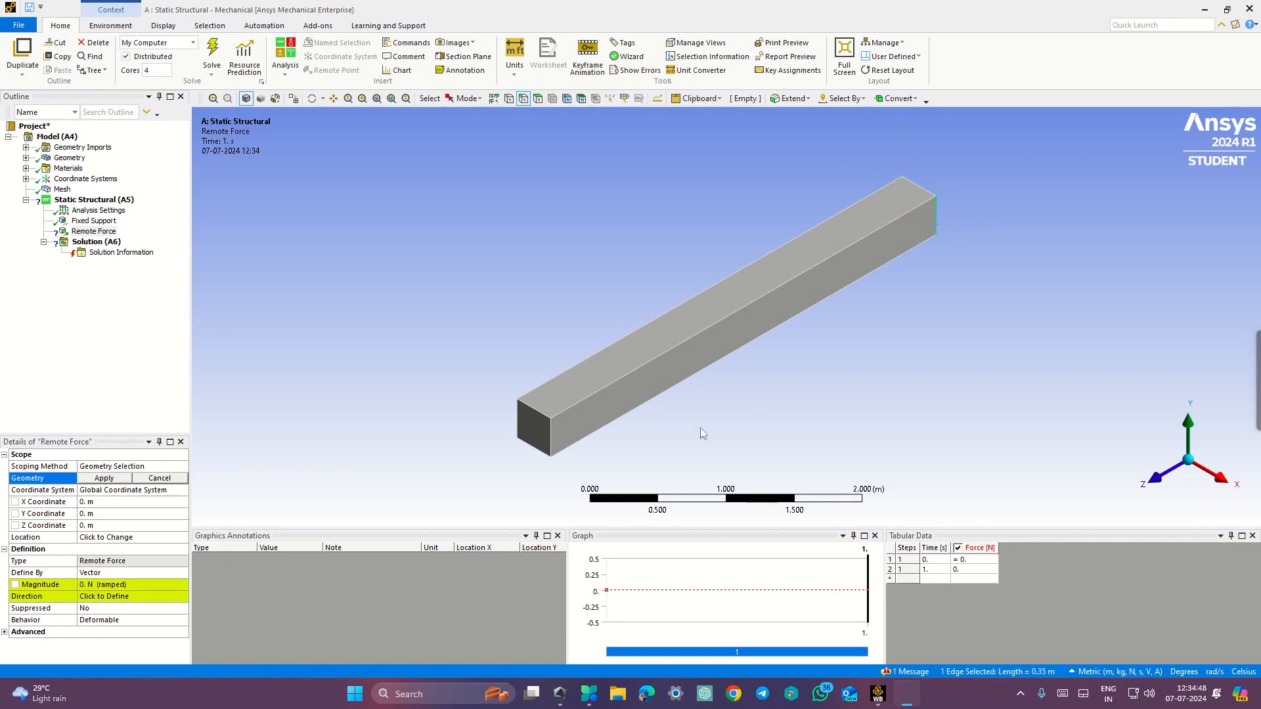
pyautogui.click(116, 480)
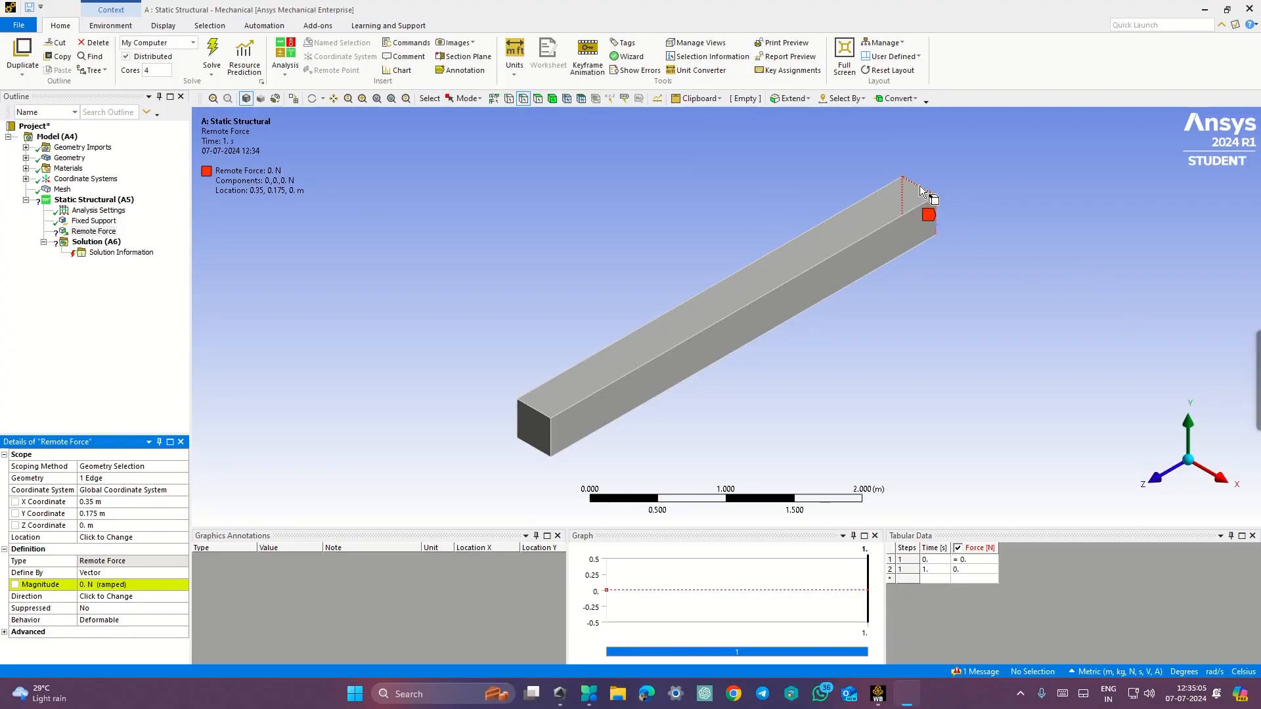
# Step: Set the remote force location's Y coordinate to 0.35 m
pyautogui.moveTo(1004, 277); pyautogui.dragTo(919, 199, button='middle')
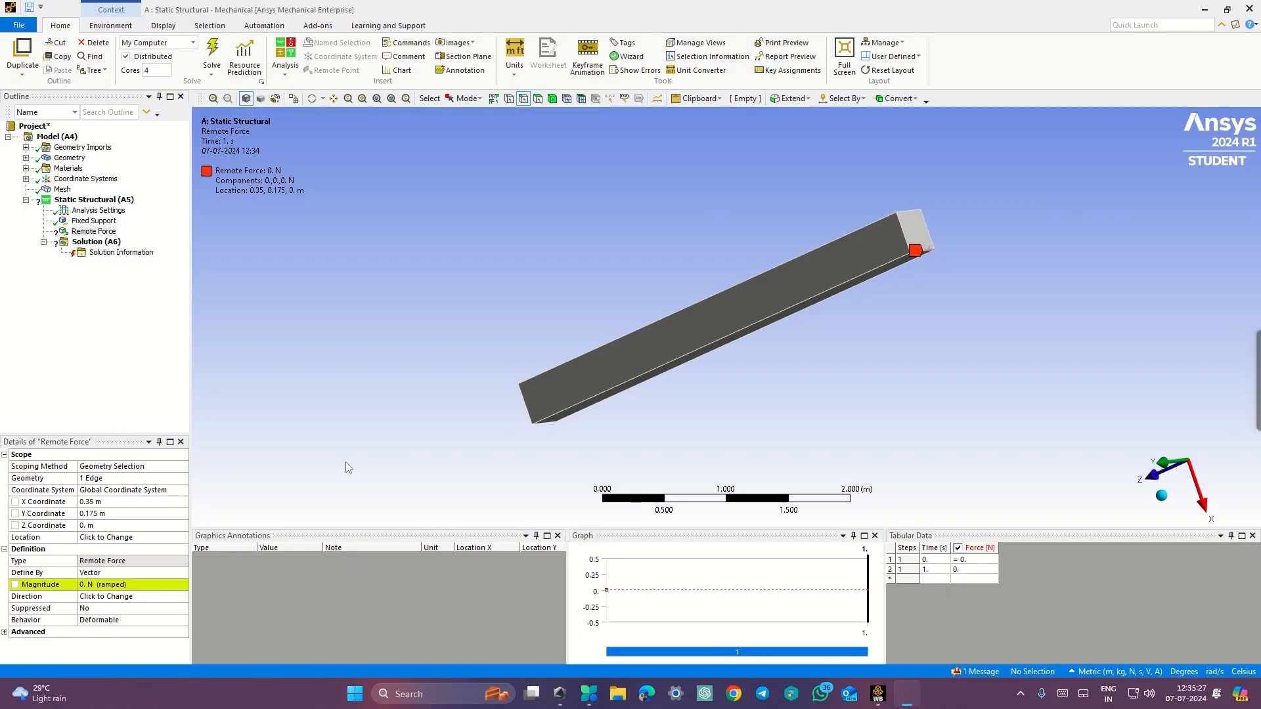
pyautogui.click(110, 514)
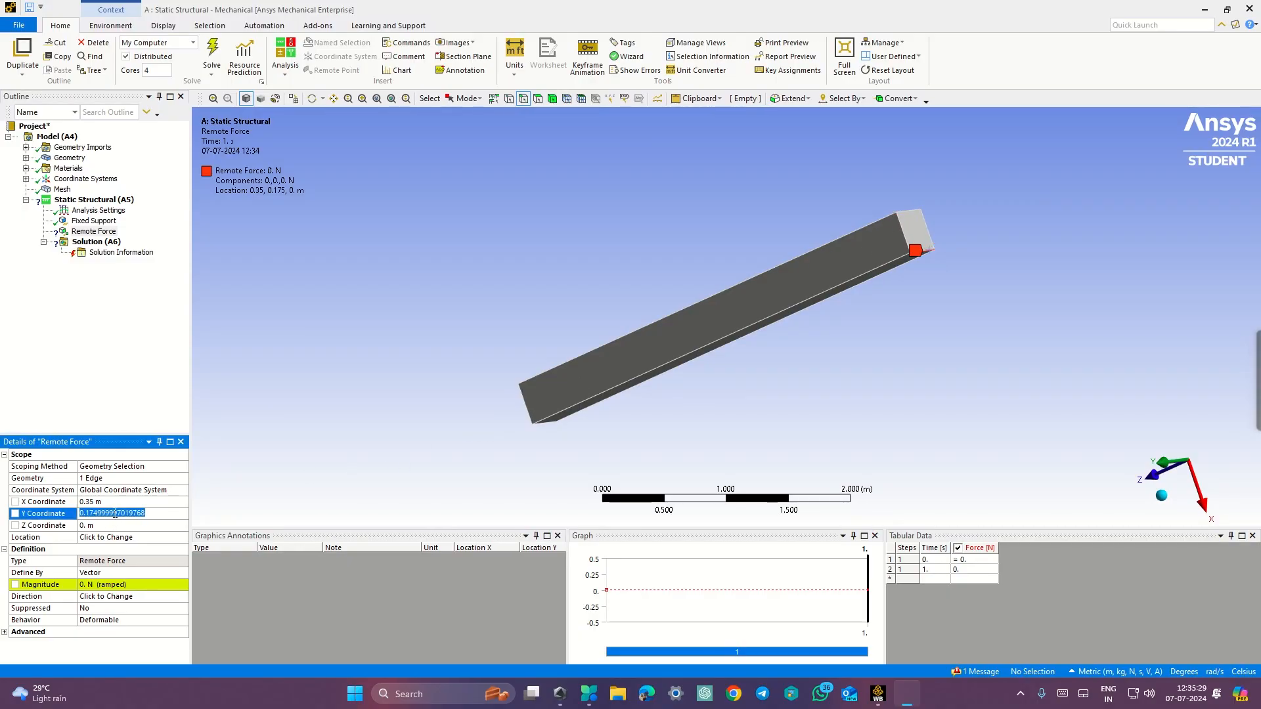
pyautogui.write('0.35')
pyautogui.press('Return')
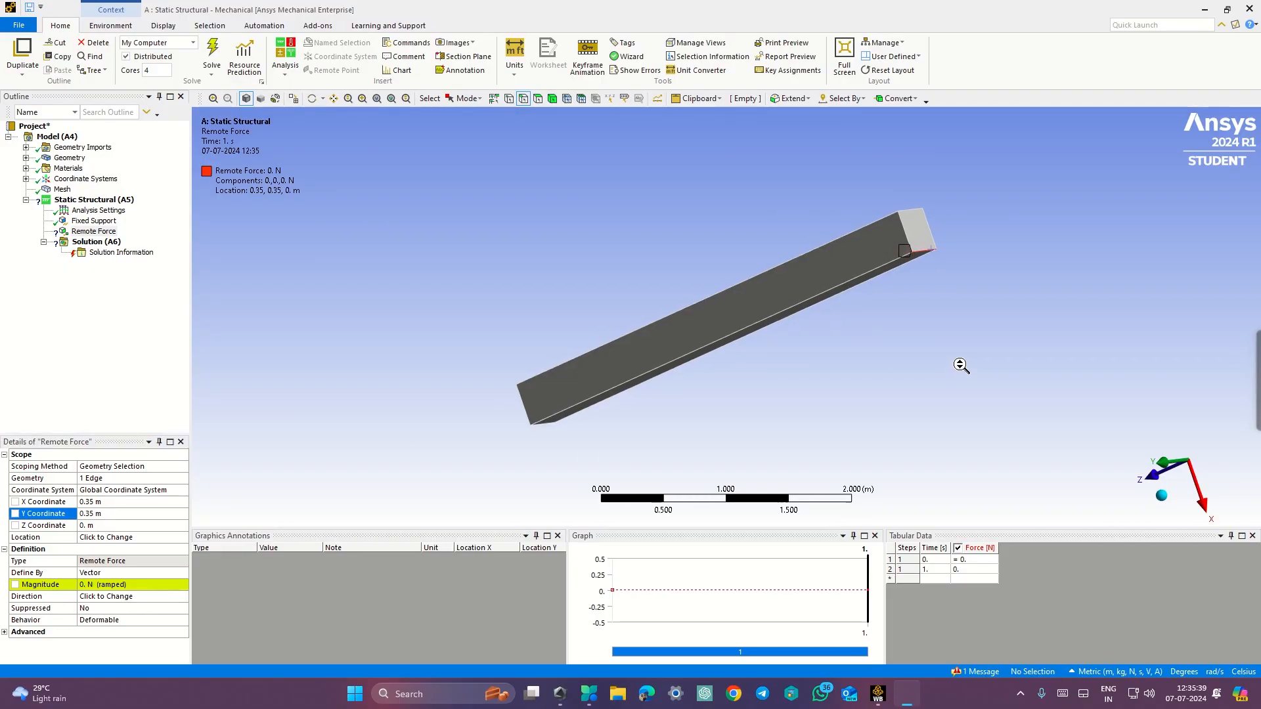
# Step: Set the remote force location's X coordinate to 0.175 m
pyautogui.scroll(1, 959, 365)
pyautogui.moveTo(957, 365); pyautogui.dragTo(963, 182, button='middle')
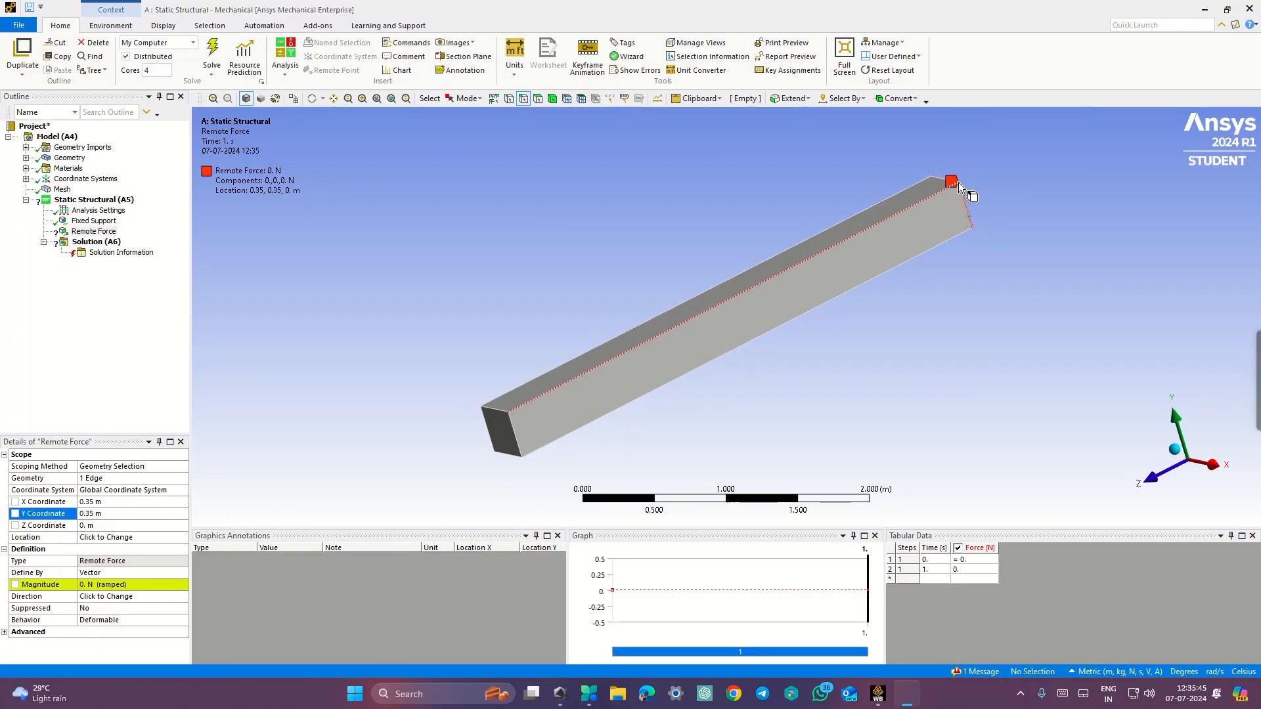
pyautogui.moveTo(991, 294); pyautogui.dragTo(903, 128, button='middle')
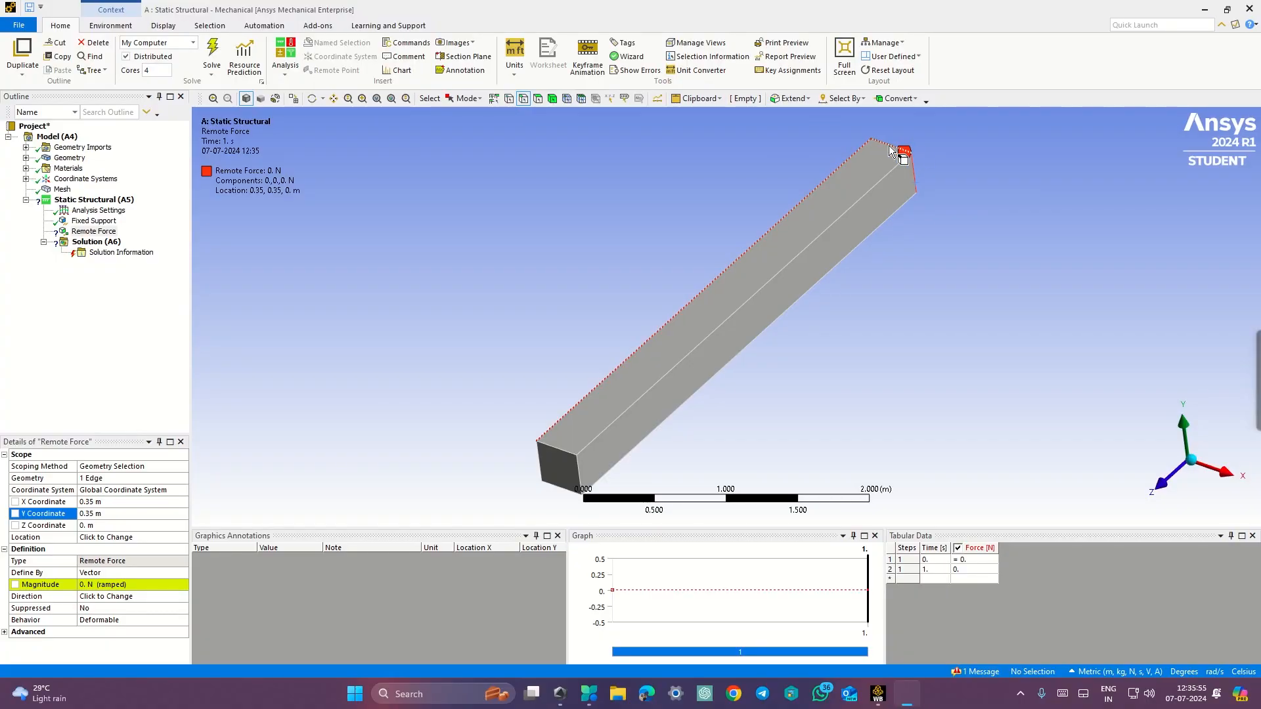
pyautogui.click(123, 501)
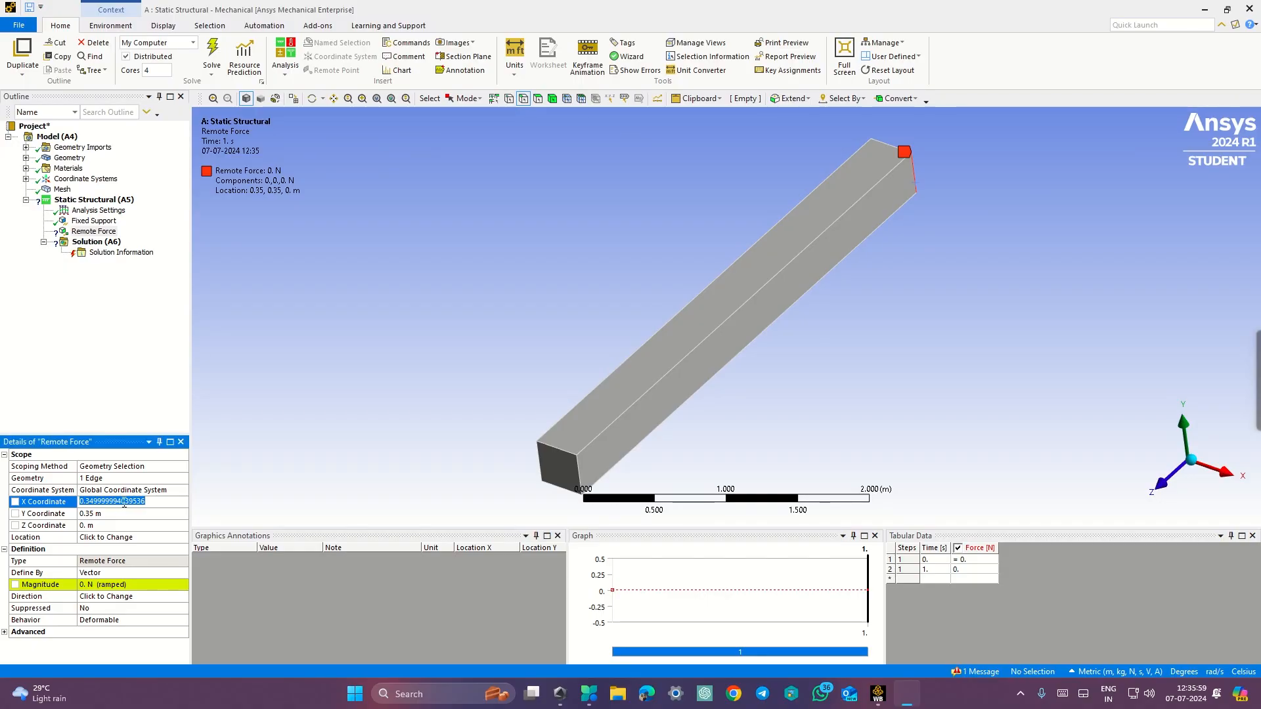
pyautogui.write('0')
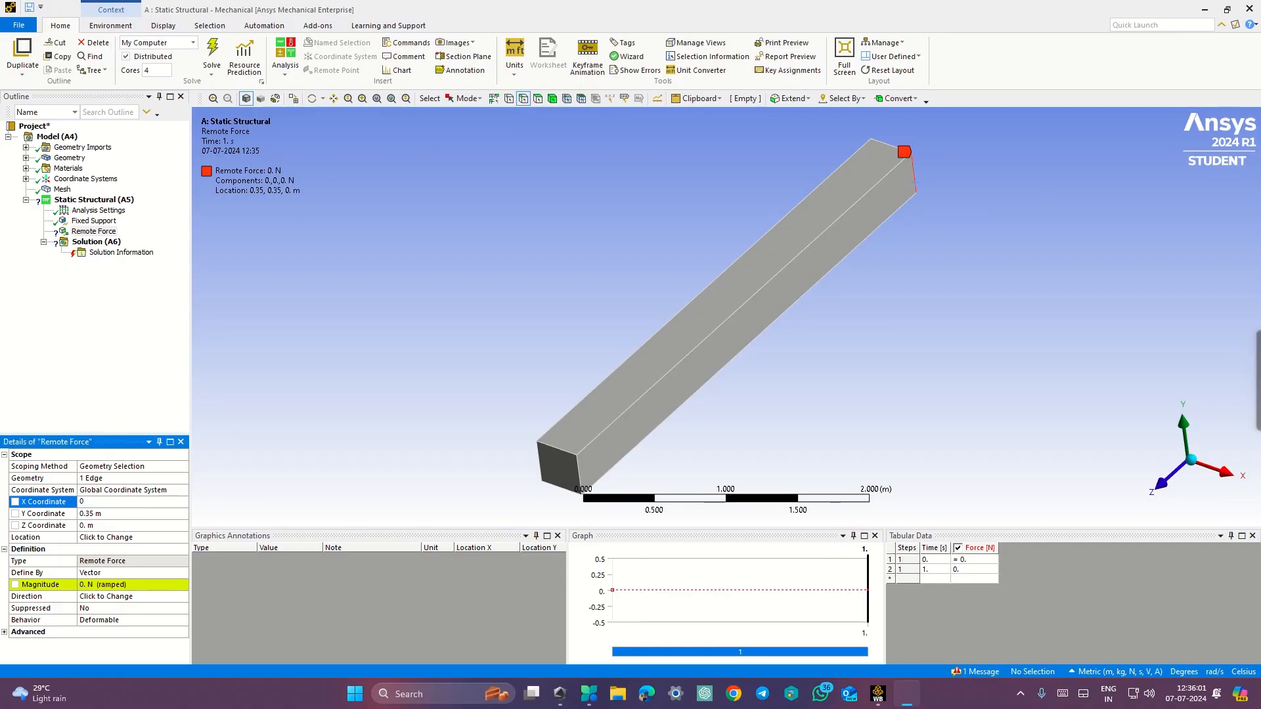
pyautogui.write('.175')
pyautogui.press('Return')
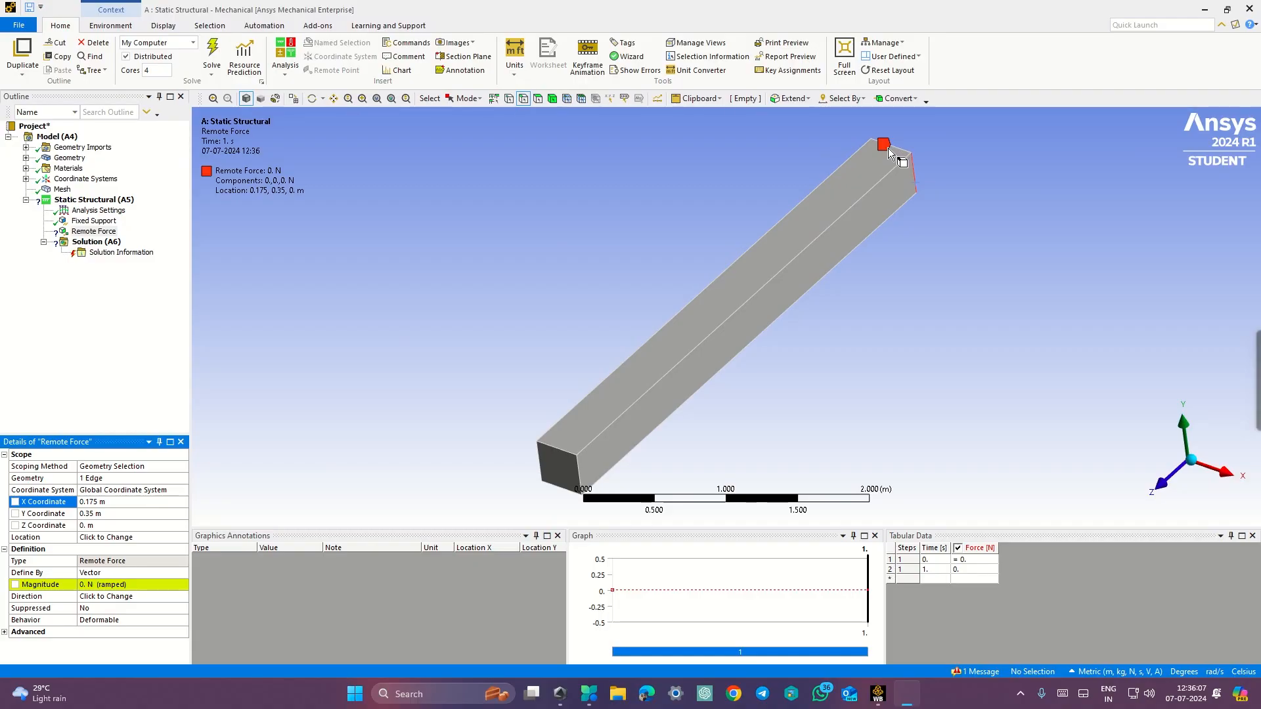
# Step: Set the remote force magnitude to 6000 N
pyautogui.click(123, 590)
pyautogui.press('ctrl+super+Right')
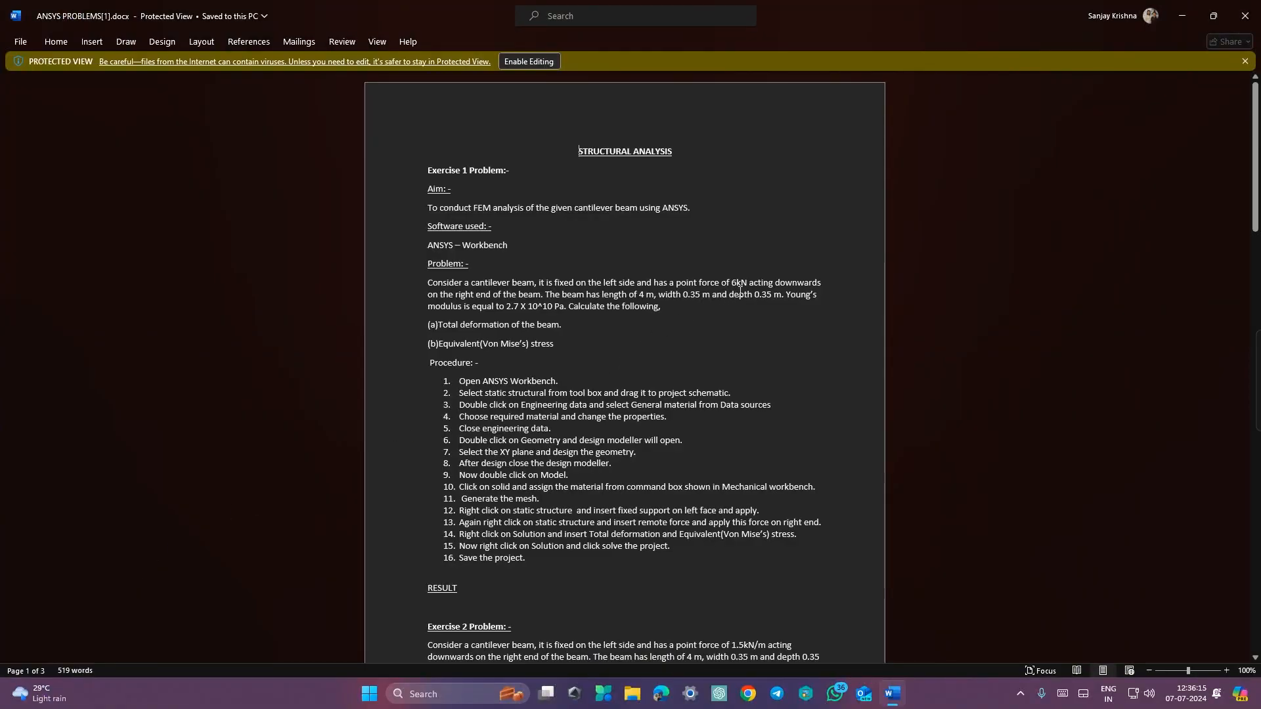
pyautogui.press('ctrl+super+Left')
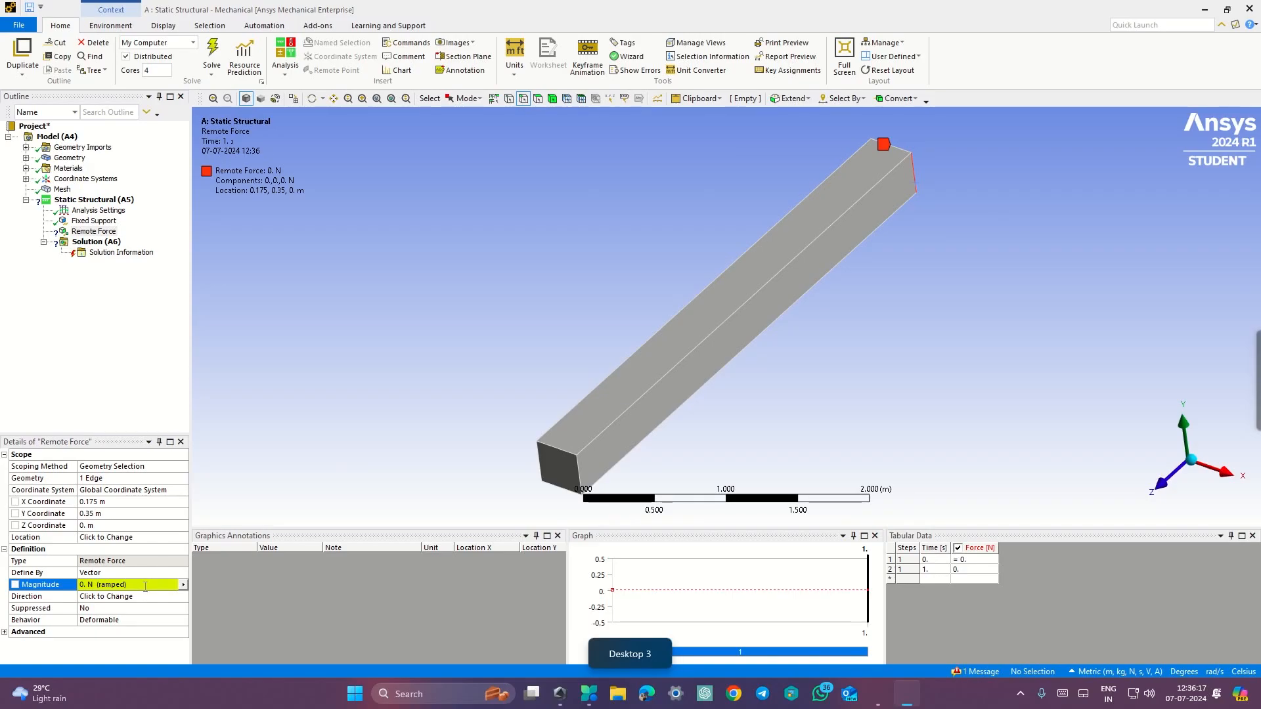
pyautogui.click(145, 585)
pyautogui.write('6000')
pyautogui.press('Return')
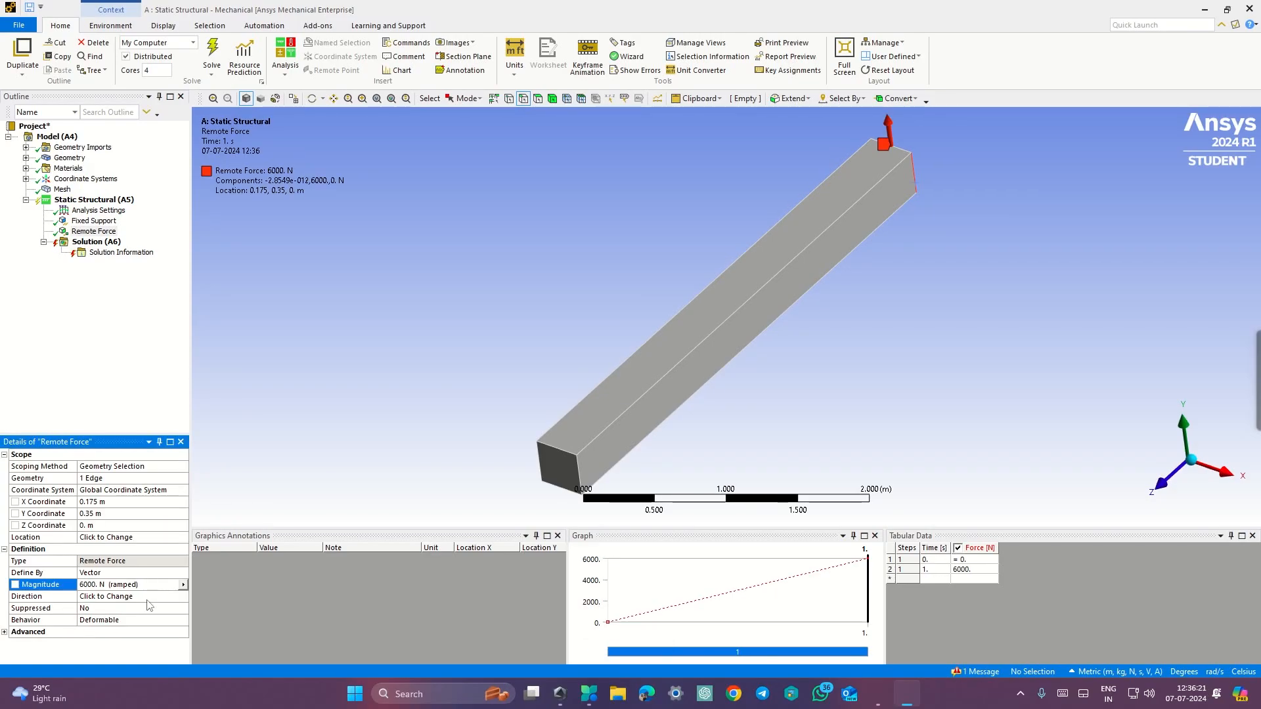
# Step: Reverse the force direction so it acts downward and apply it
pyautogui.click(148, 597)
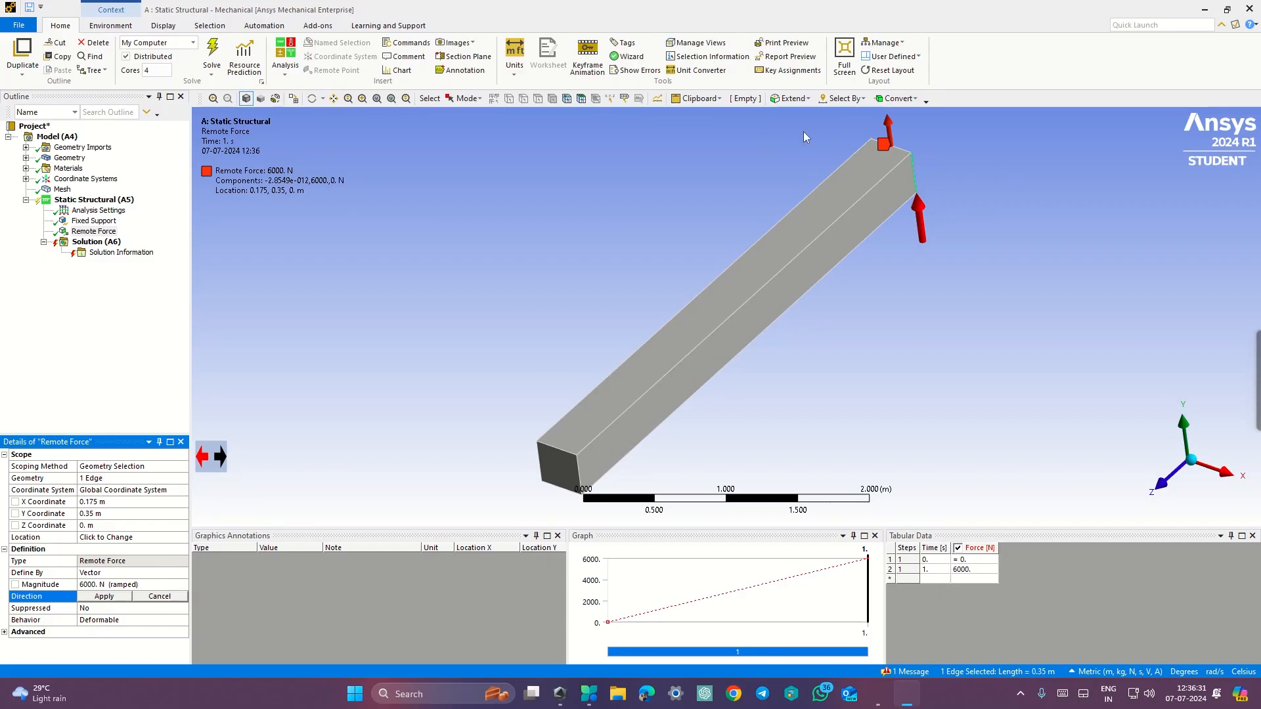
pyautogui.click(220, 458)
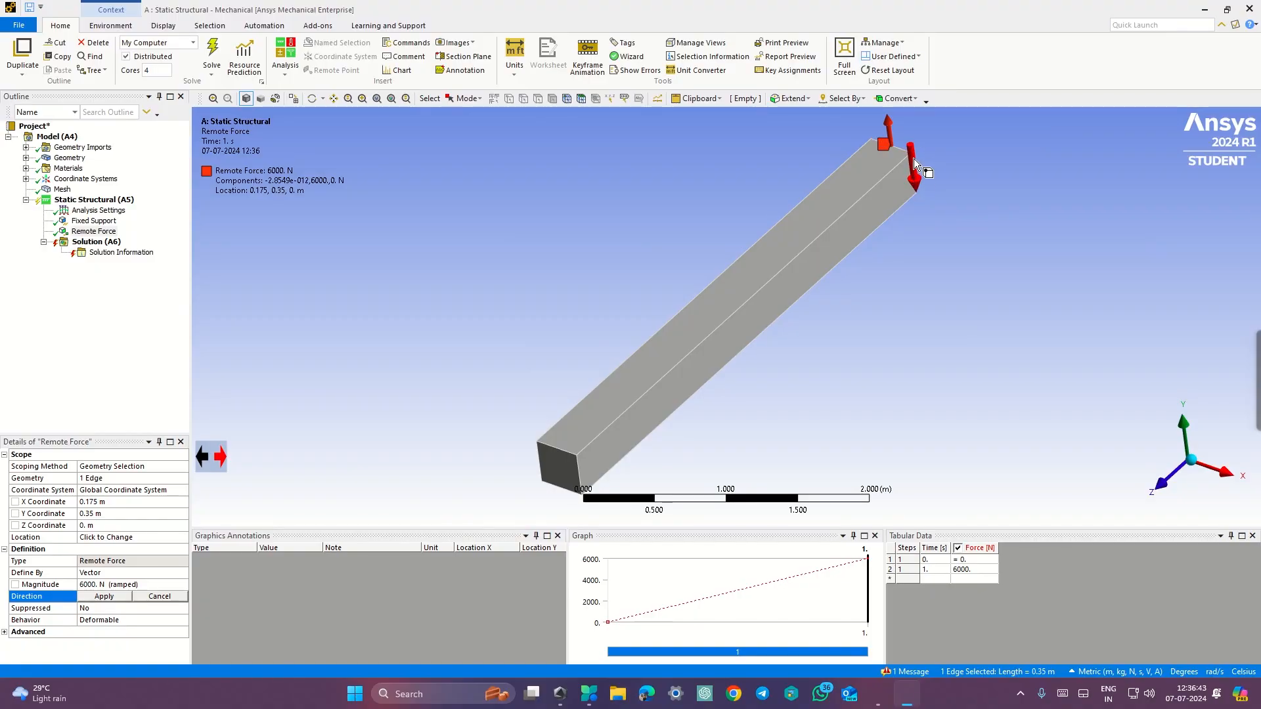
pyautogui.click(103, 596)
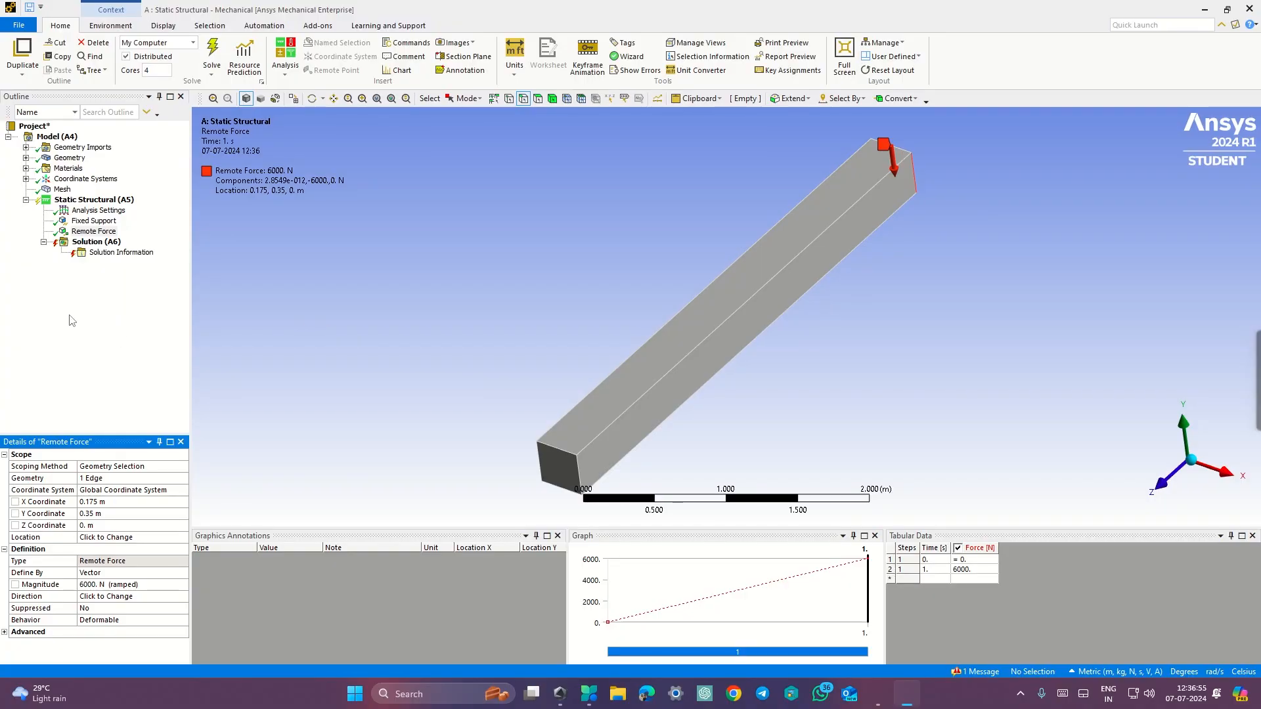
# Step: Check the required result outputs listed in the exercise document
pyautogui.press('ctrl+super+Right')
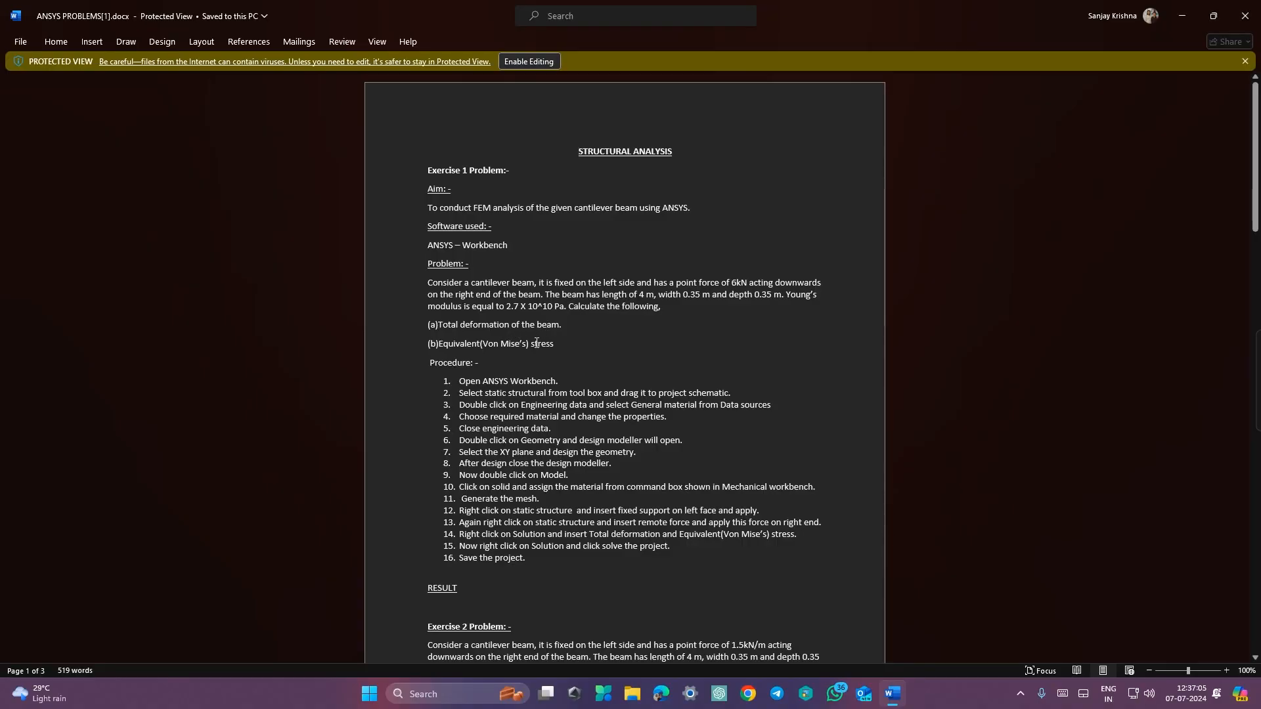
pyautogui.press('ctrl+super+Left')
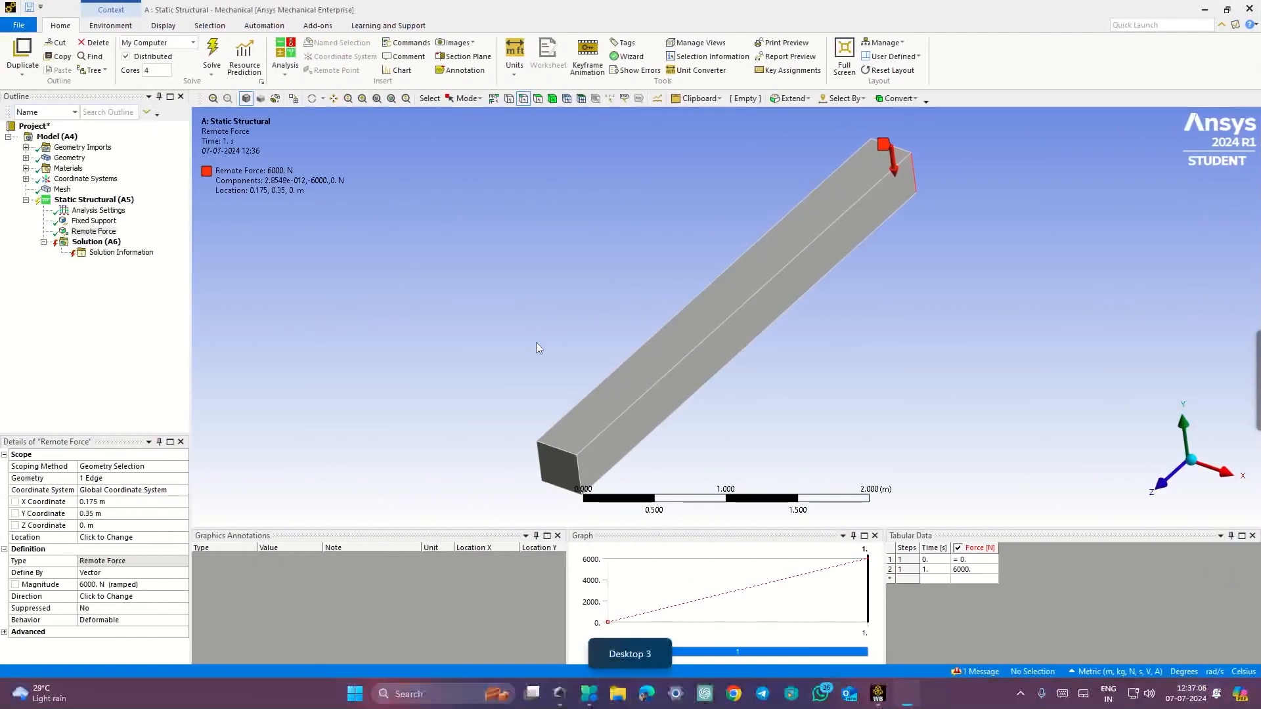
pyautogui.click(100, 243)
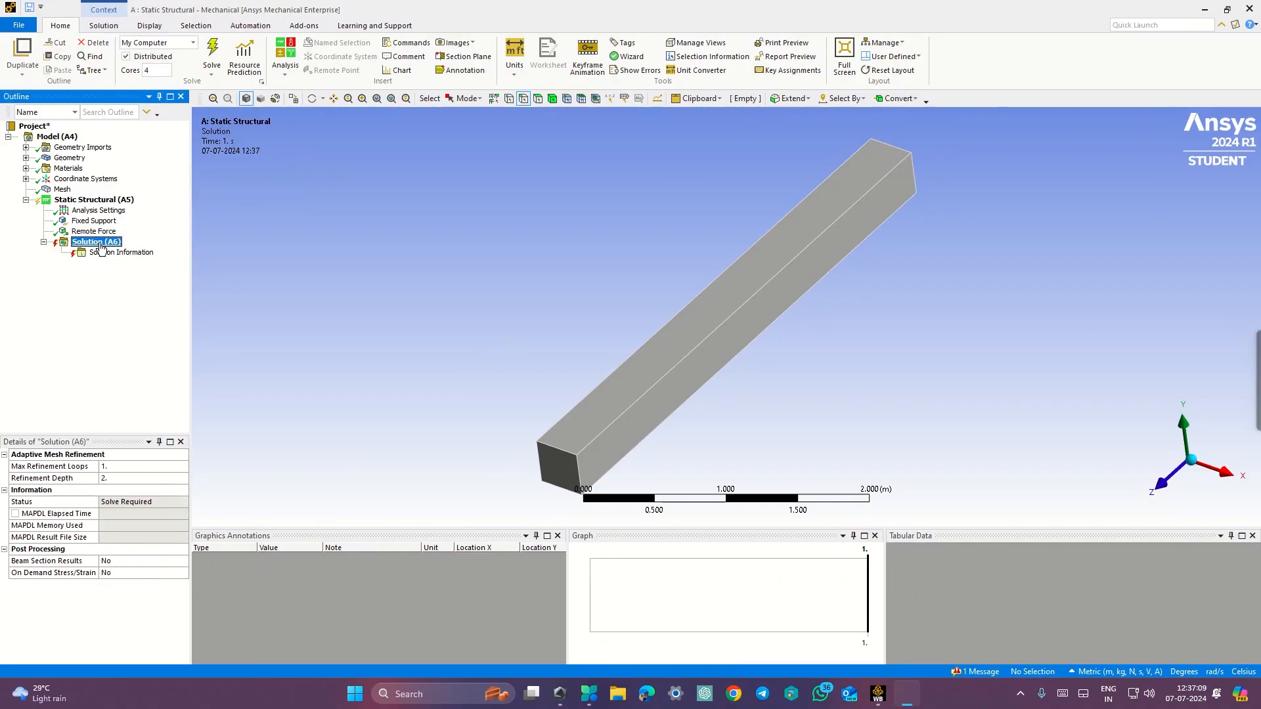
pyautogui.rightClick(101, 243)
pyautogui.moveTo(134, 253)
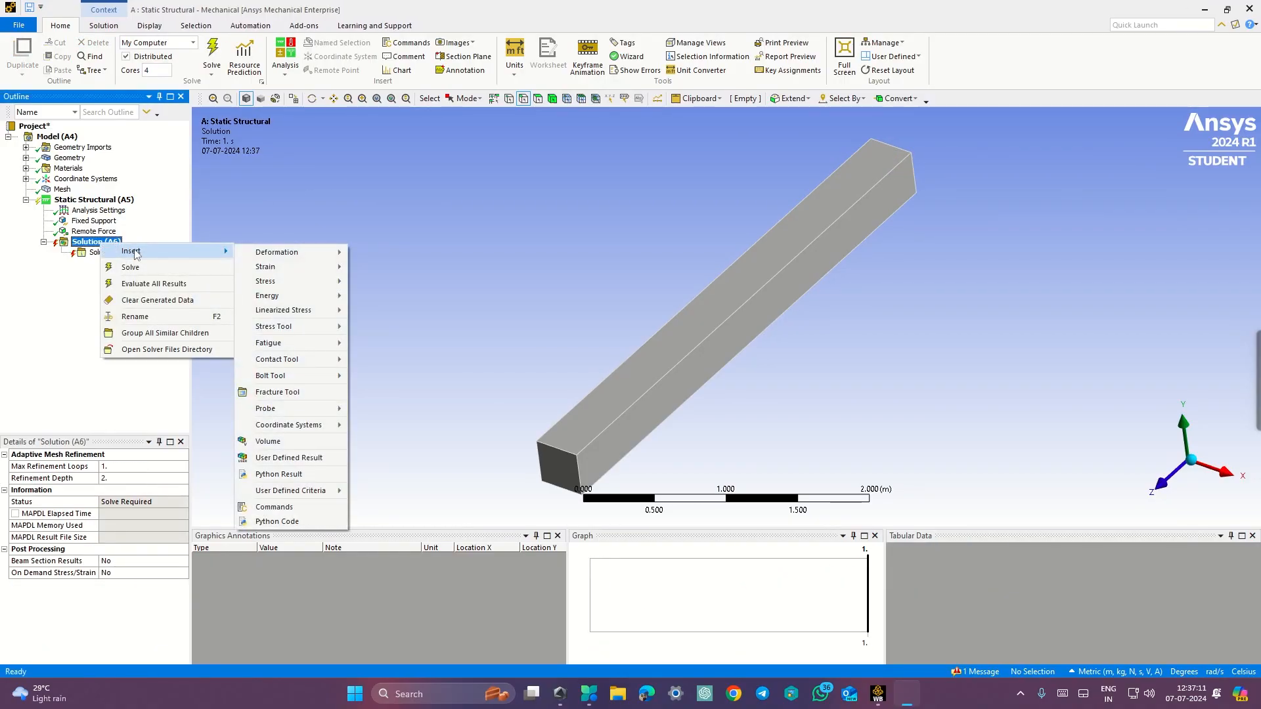
pyautogui.press('ctrl+super+Right')
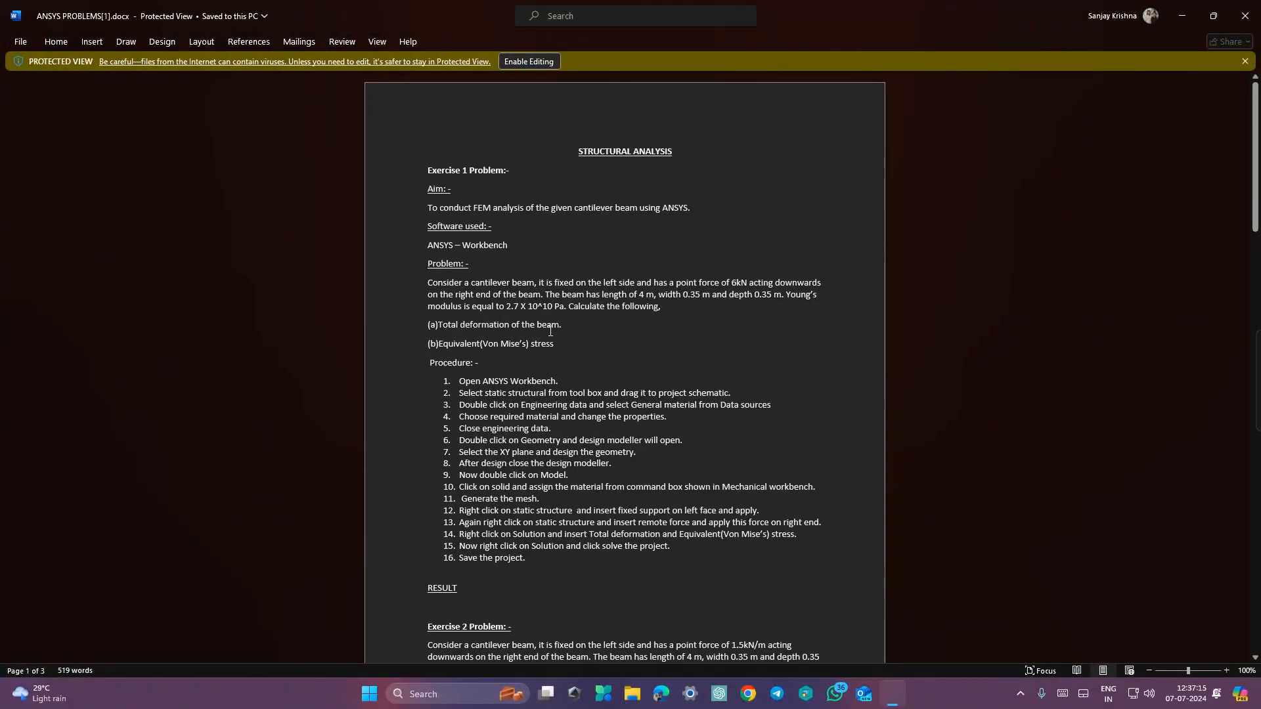
pyautogui.press('ctrl+super+Left')
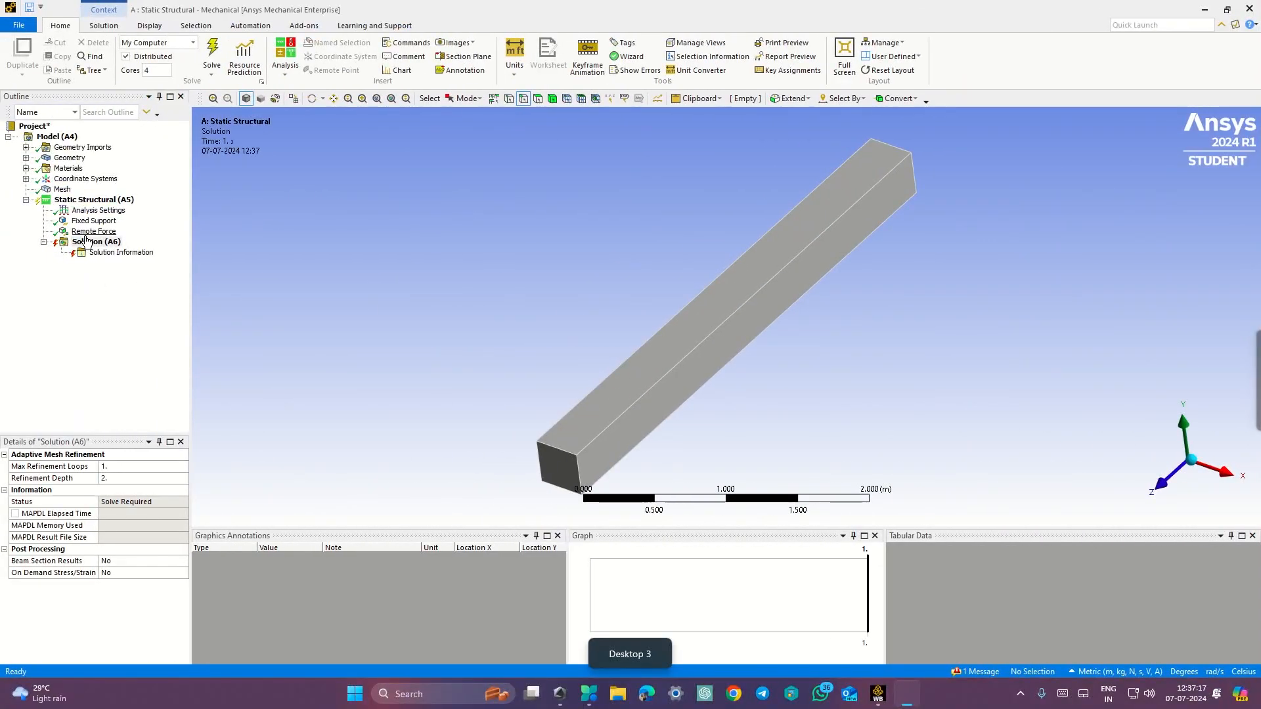
# Step: Insert a Total Deformation result under Solution
pyautogui.click(92, 241)
pyautogui.rightClick(89, 243)
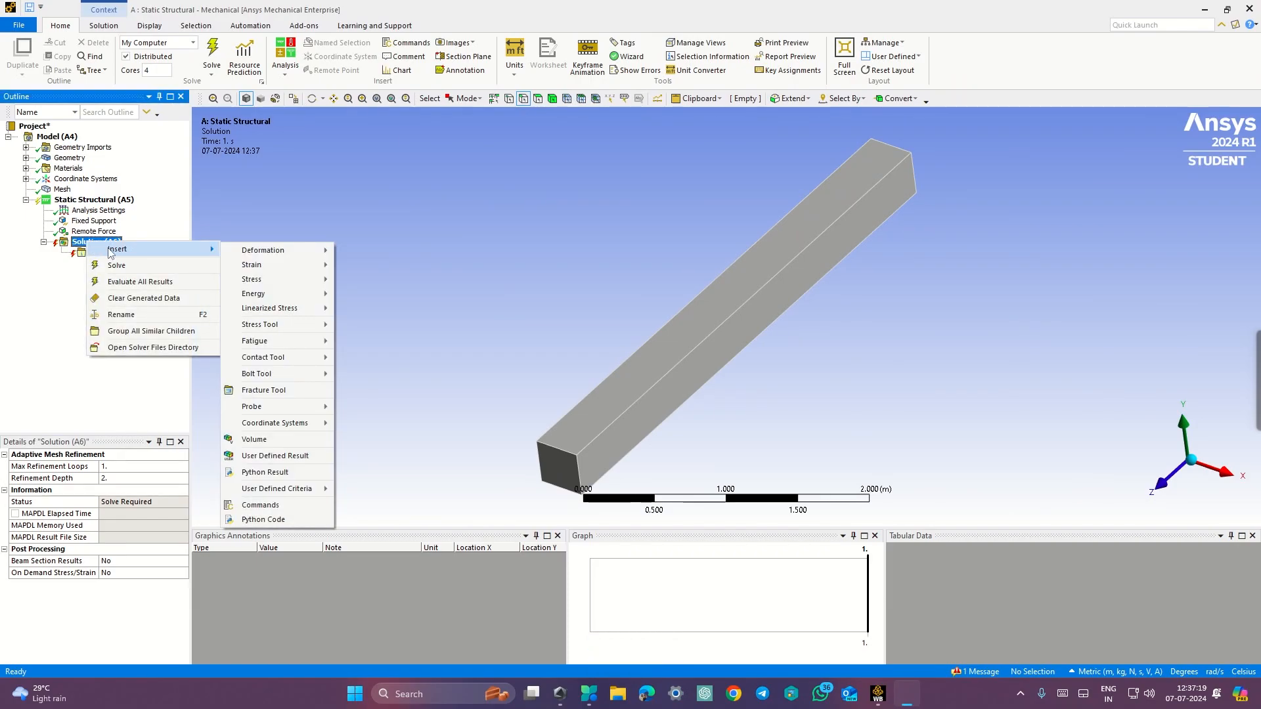
pyautogui.moveTo(246, 252)
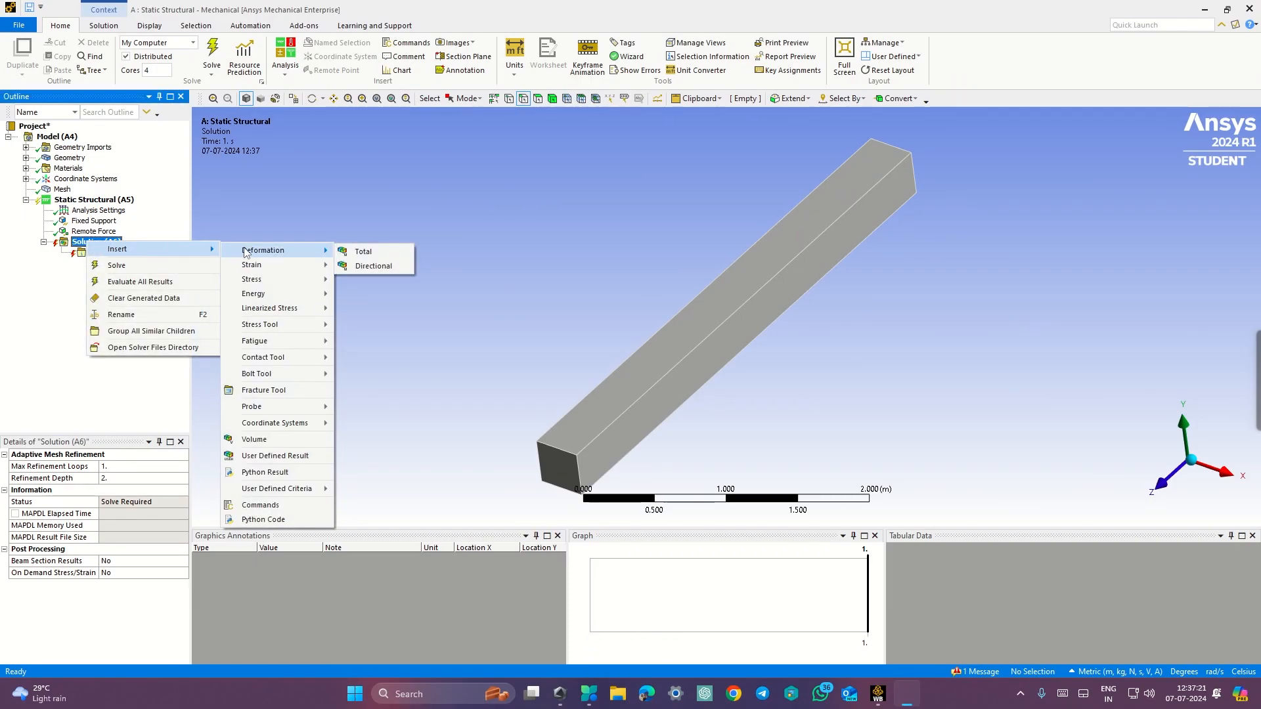
pyautogui.click(349, 252)
pyautogui.click(98, 243)
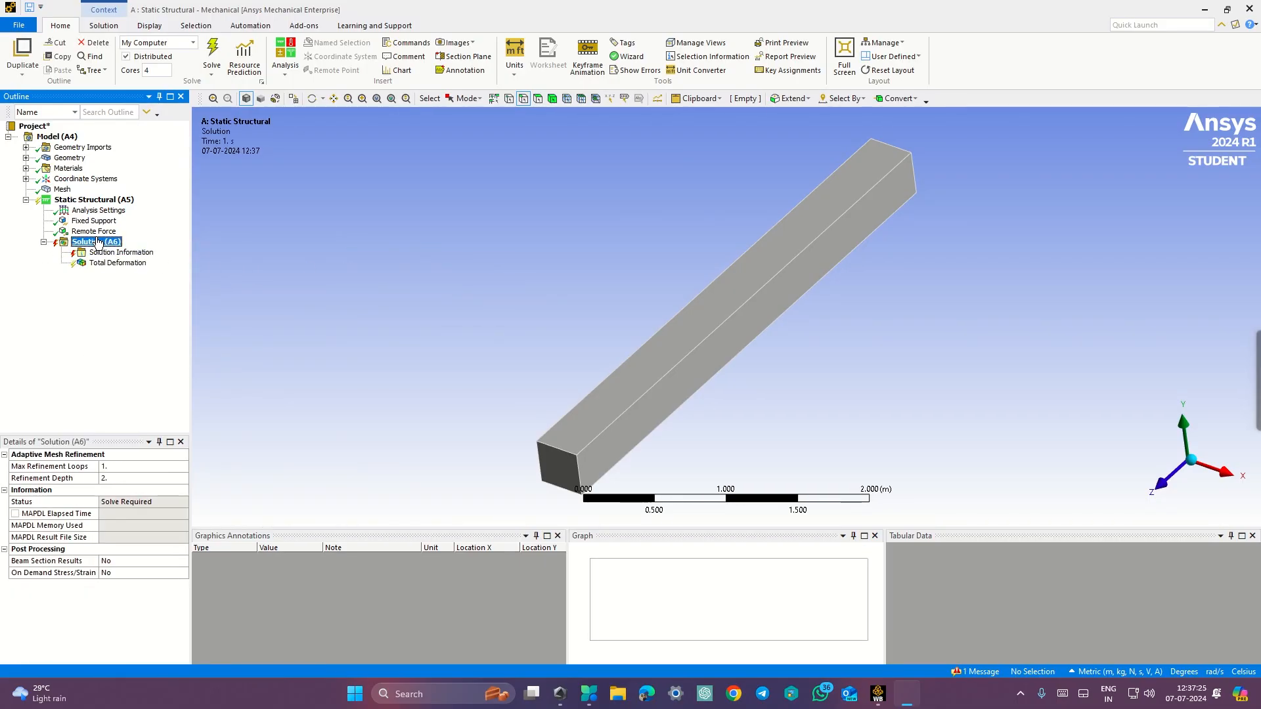
# Step: Insert an Equivalent (von-Mises) Stress result under Solution
pyautogui.press('ctrl+super+Right')
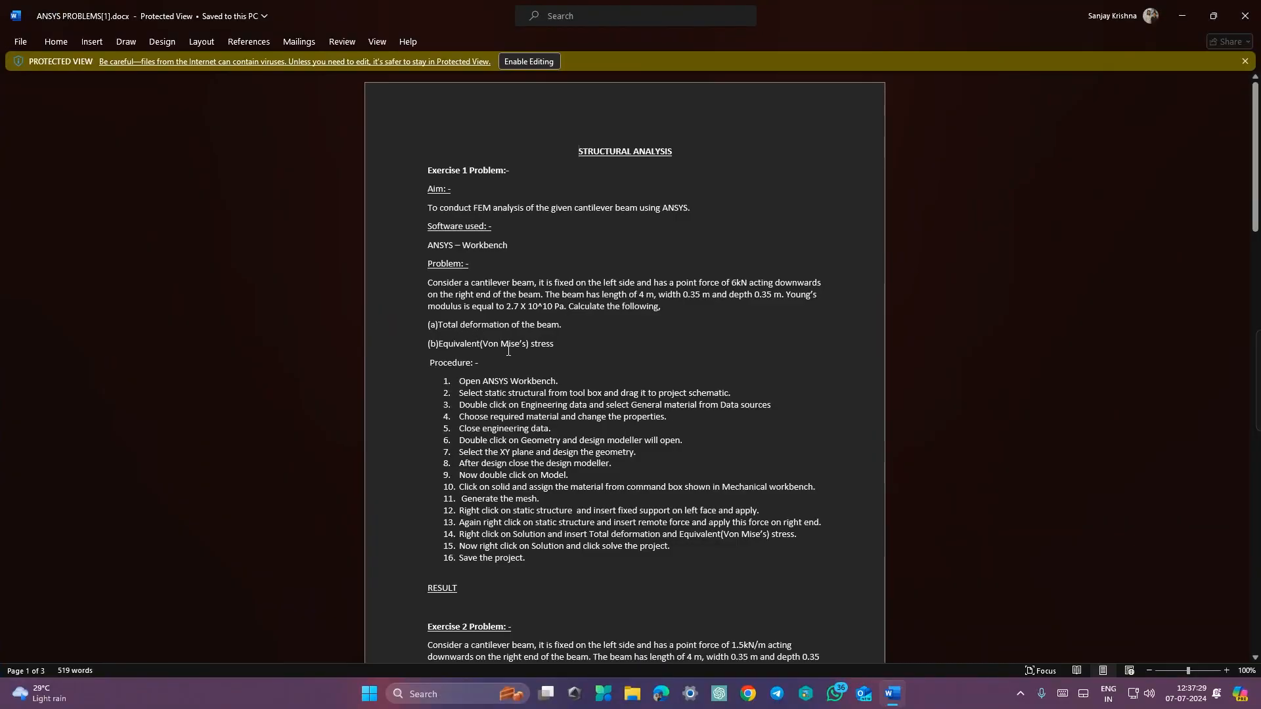
pyautogui.press('ctrl+super+Left')
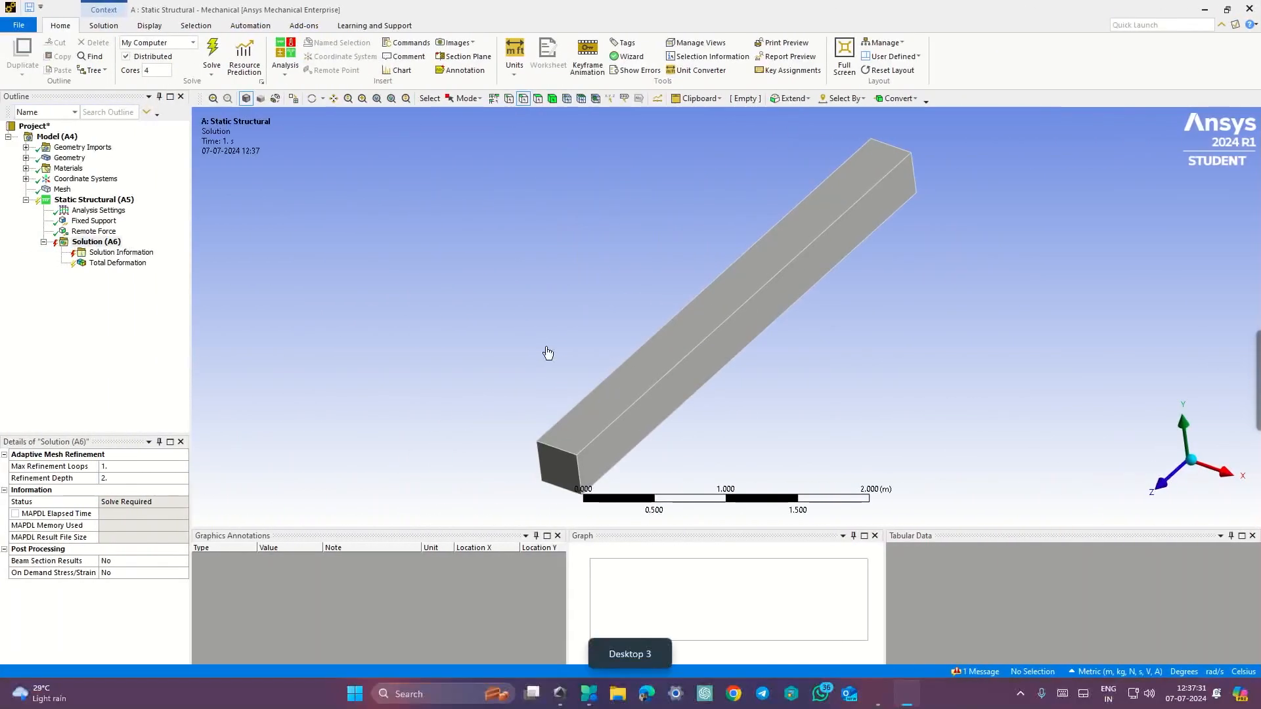
pyautogui.click(118, 243)
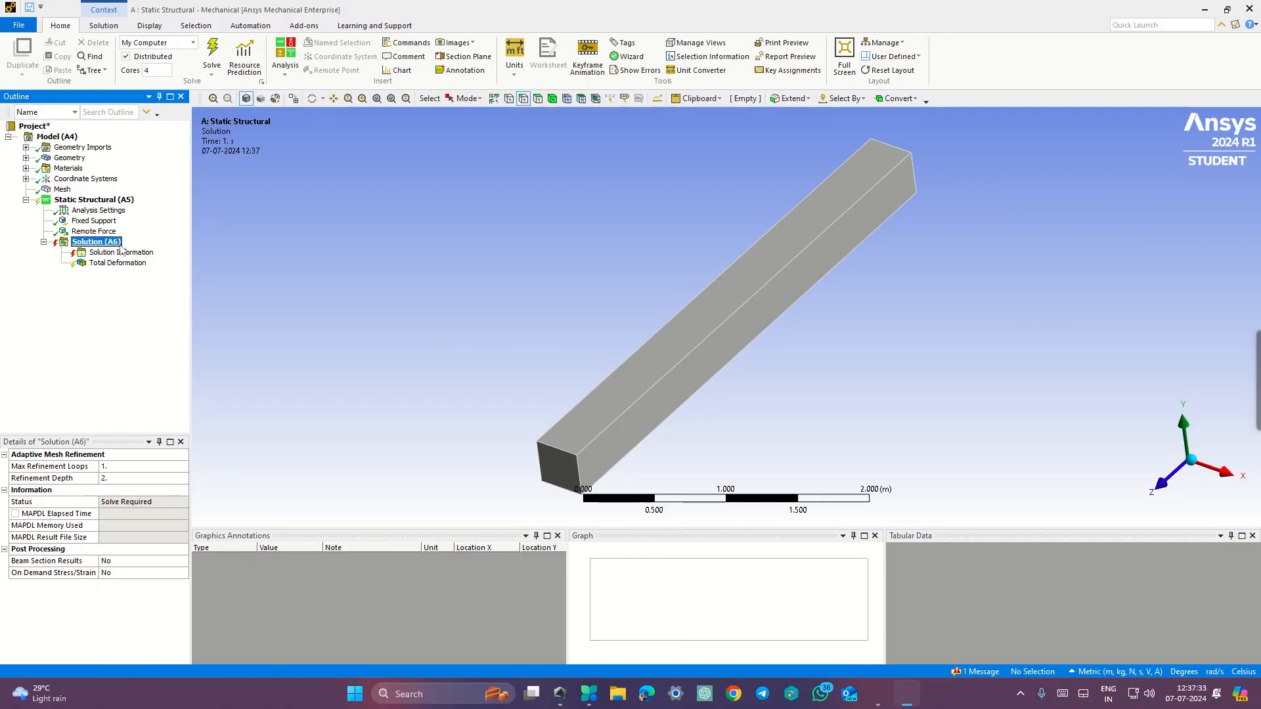
pyautogui.rightClick(120, 248)
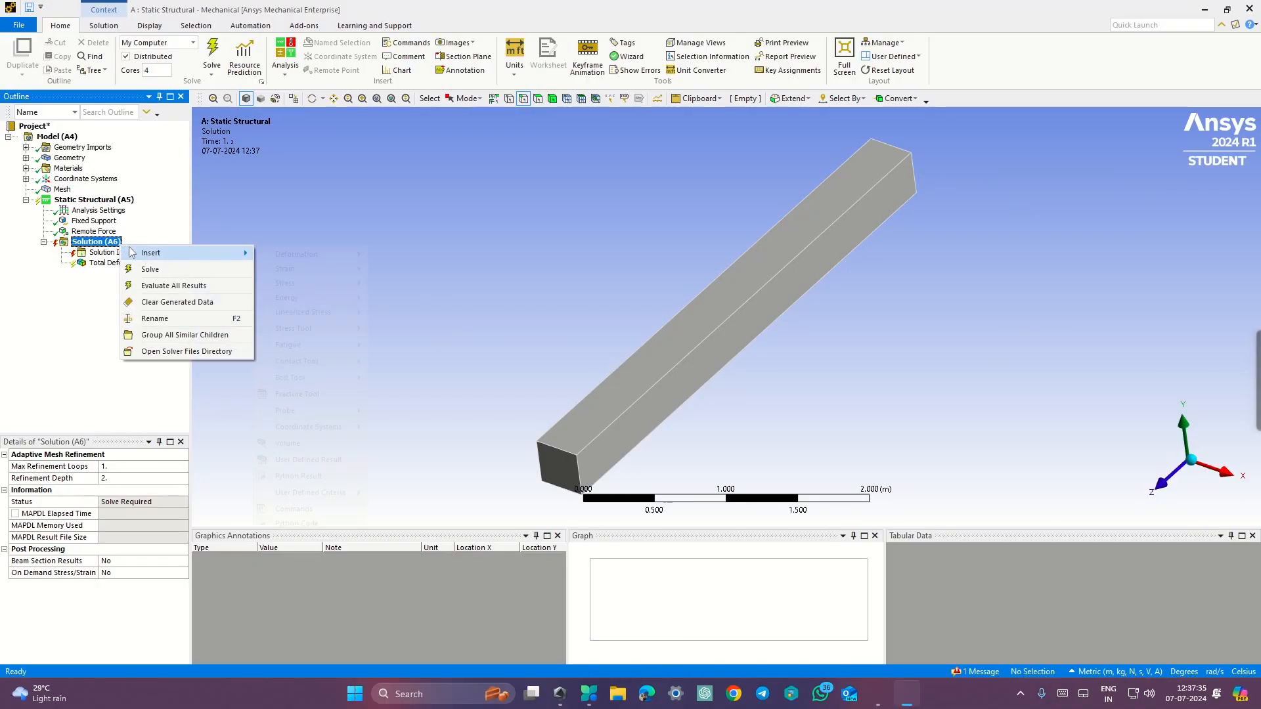
pyautogui.moveTo(131, 253)
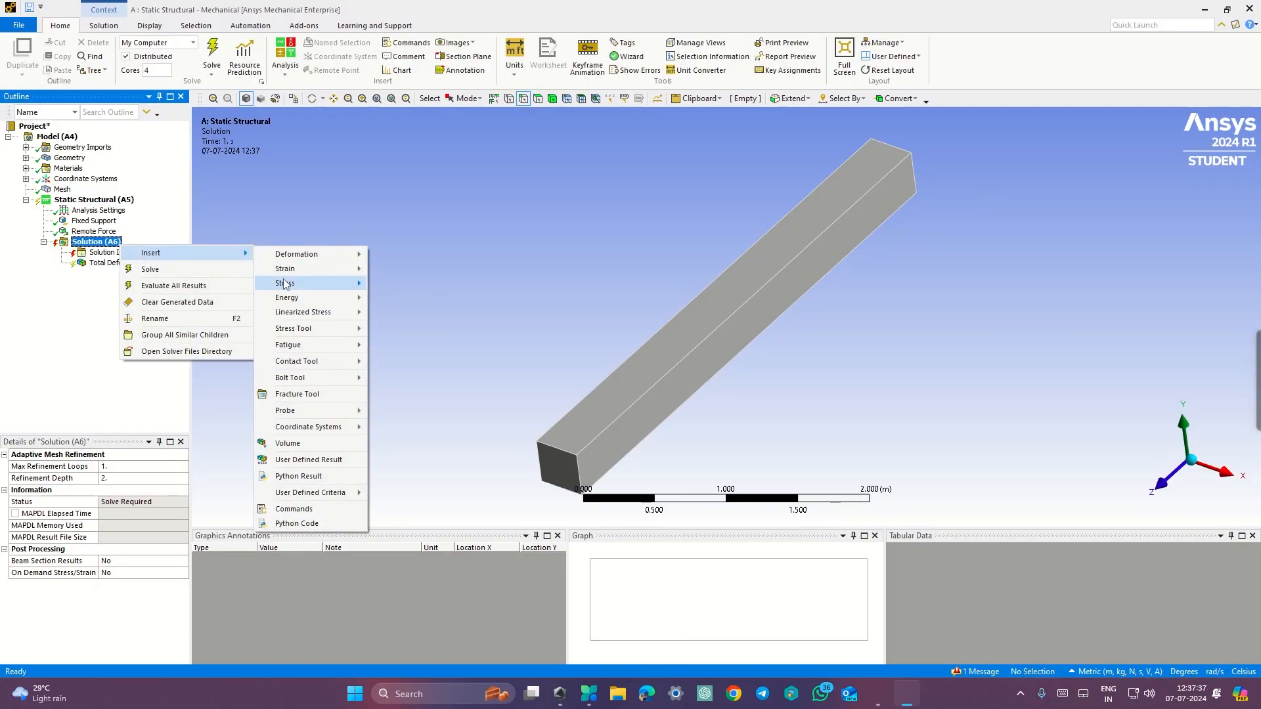
pyautogui.moveTo(284, 283)
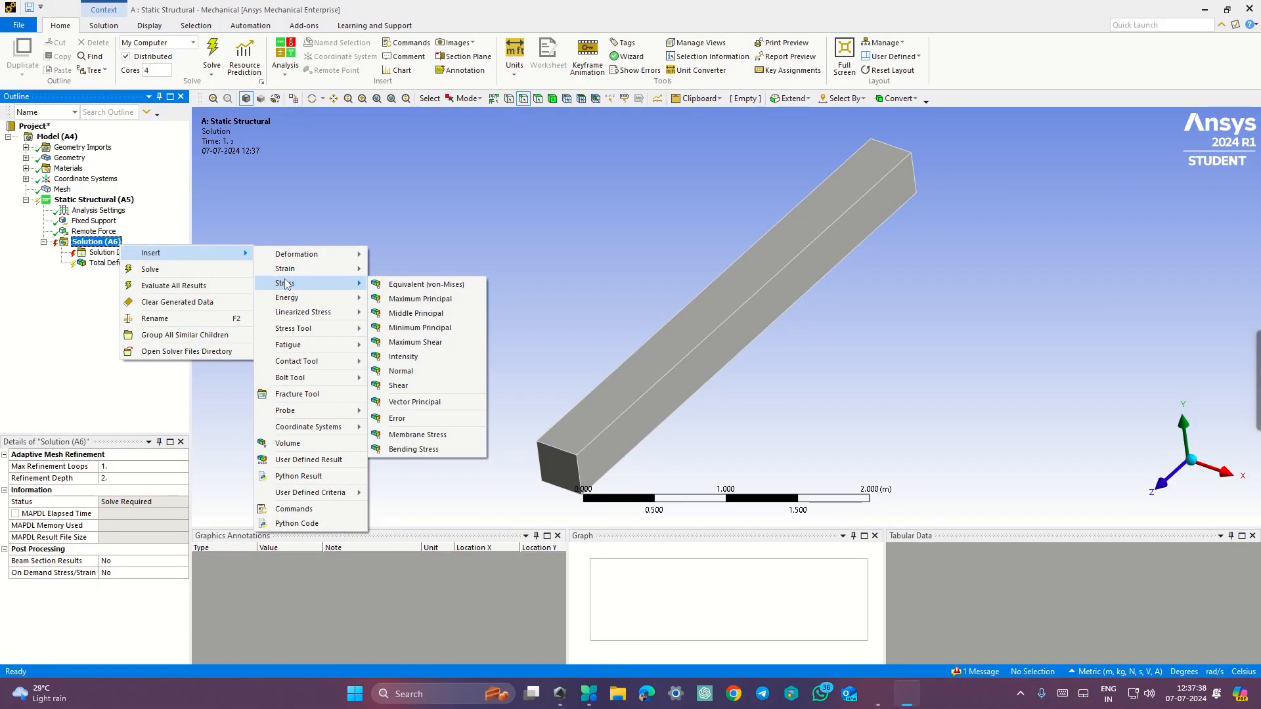
pyautogui.click(389, 285)
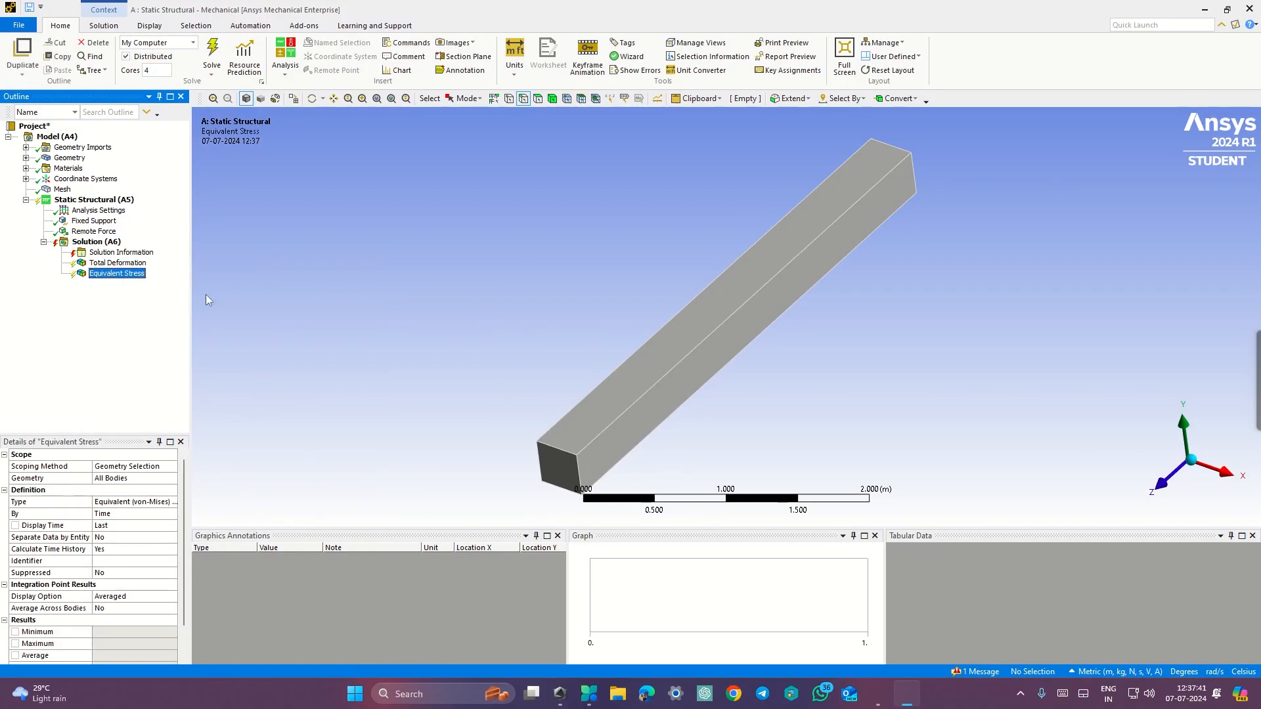
pyautogui.click(92, 242)
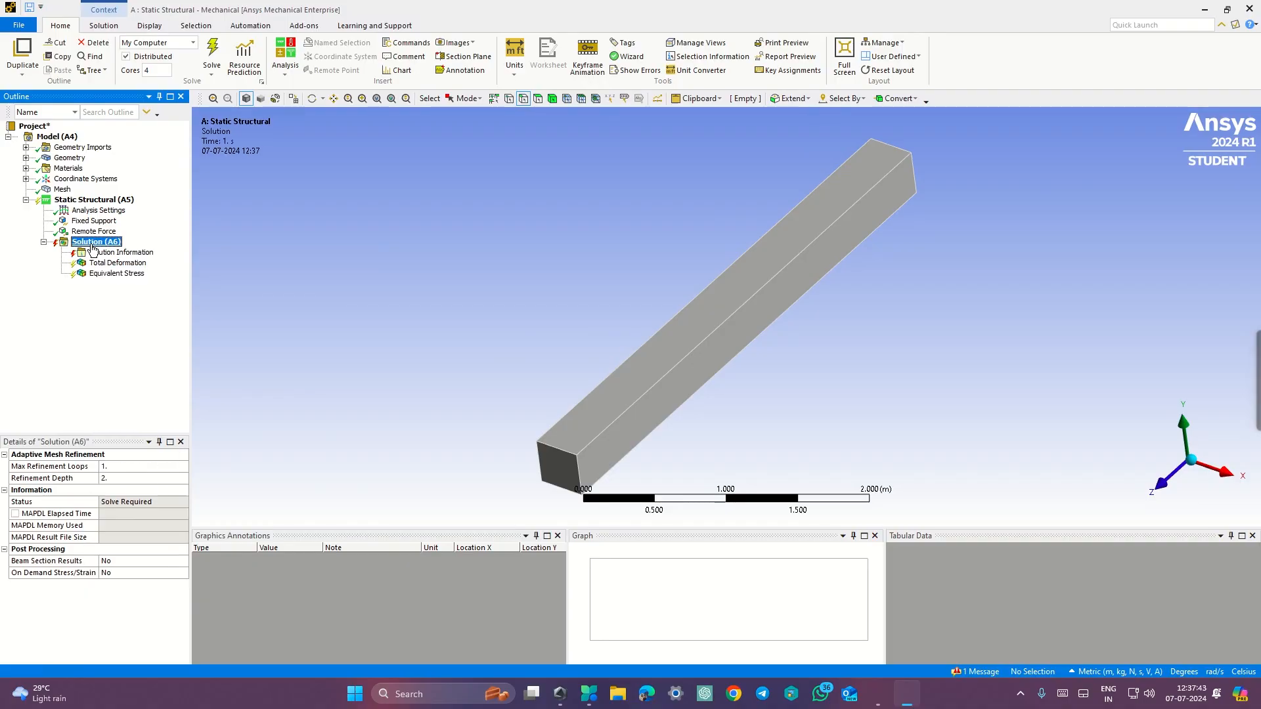
# Step: Solve the analysis and display the Total Deformation result
pyautogui.click(211, 54)
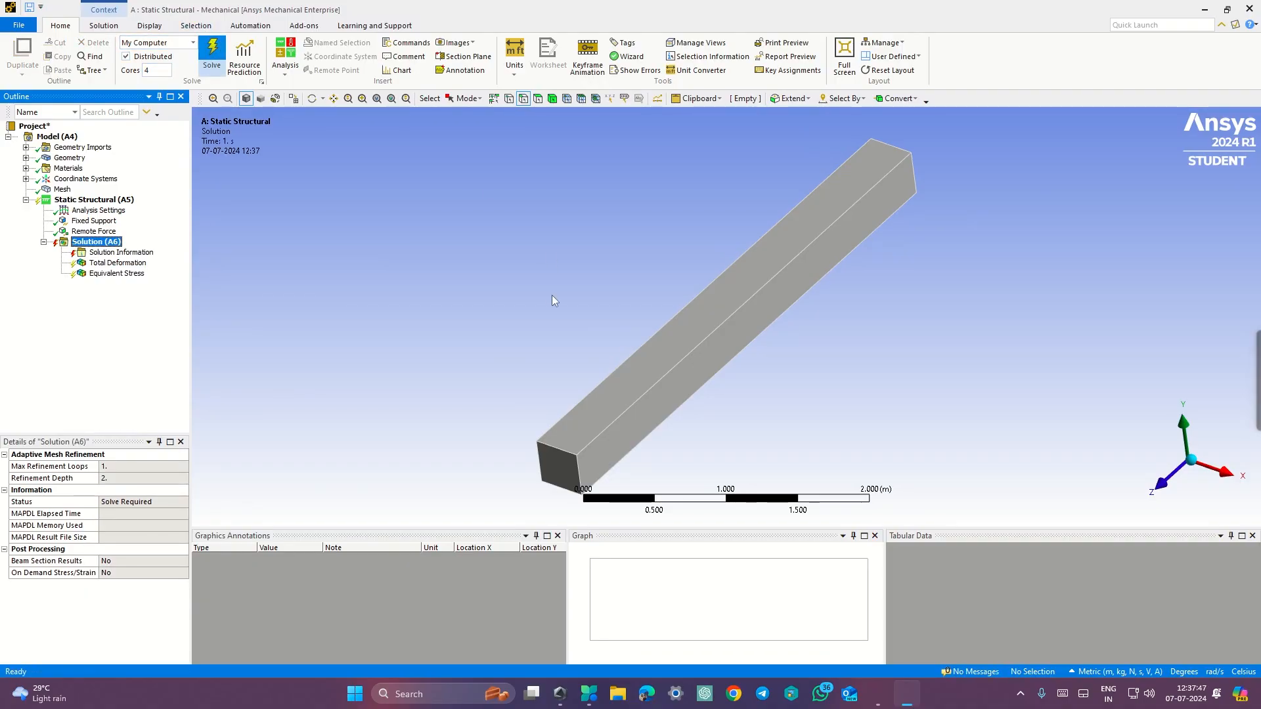
pyautogui.click(119, 263)
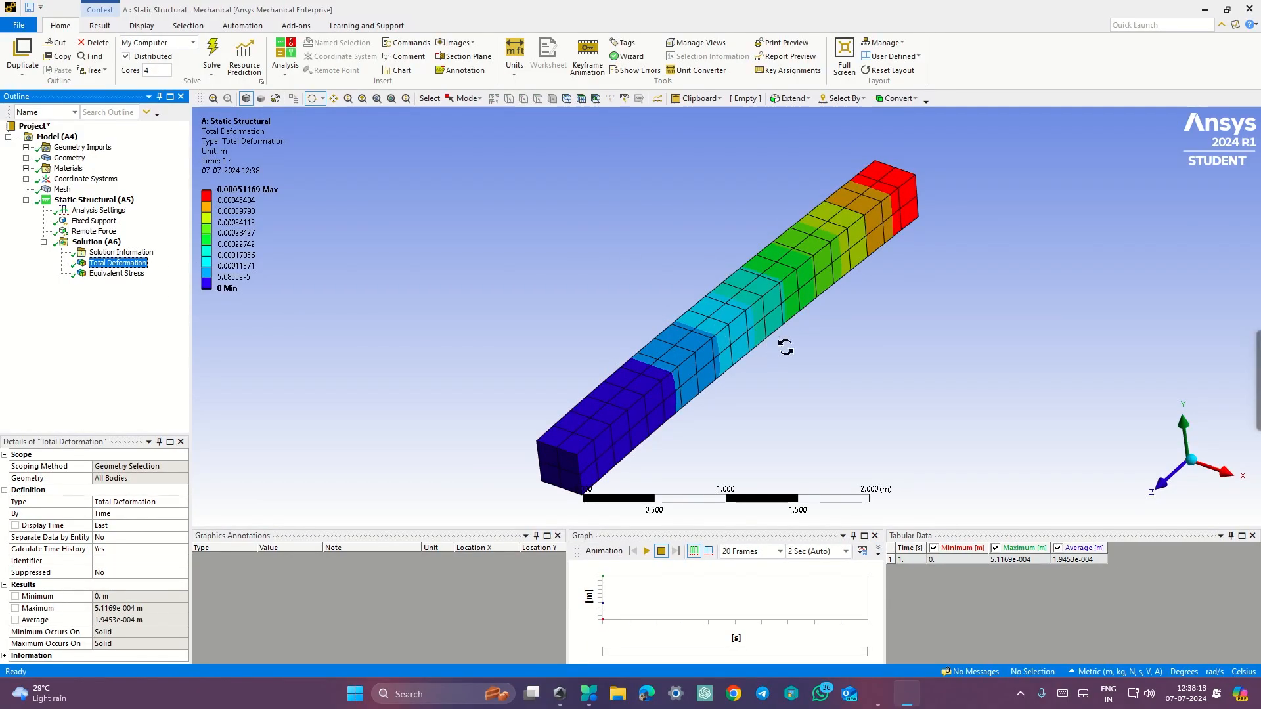
# Step: Review the Equivalent Stress and Total Deformation result contours on the beam
pyautogui.click(1188, 459)
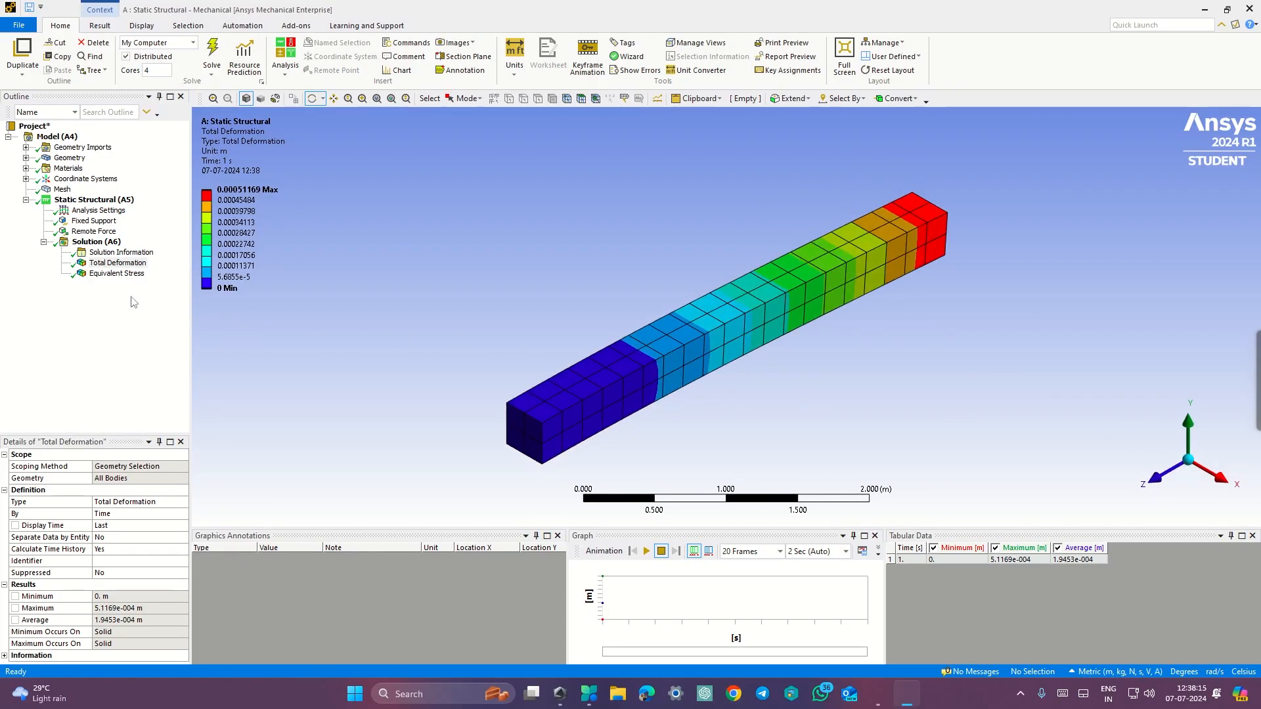
pyautogui.click(115, 273)
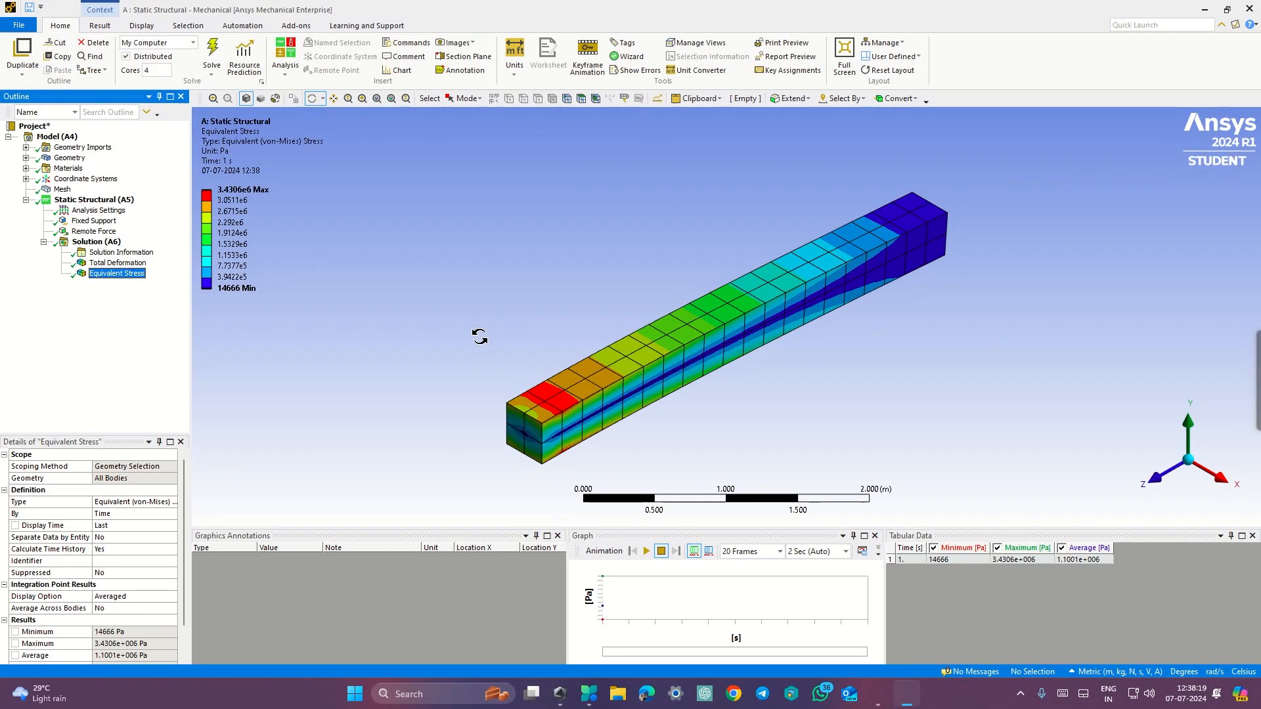
pyautogui.click(117, 262)
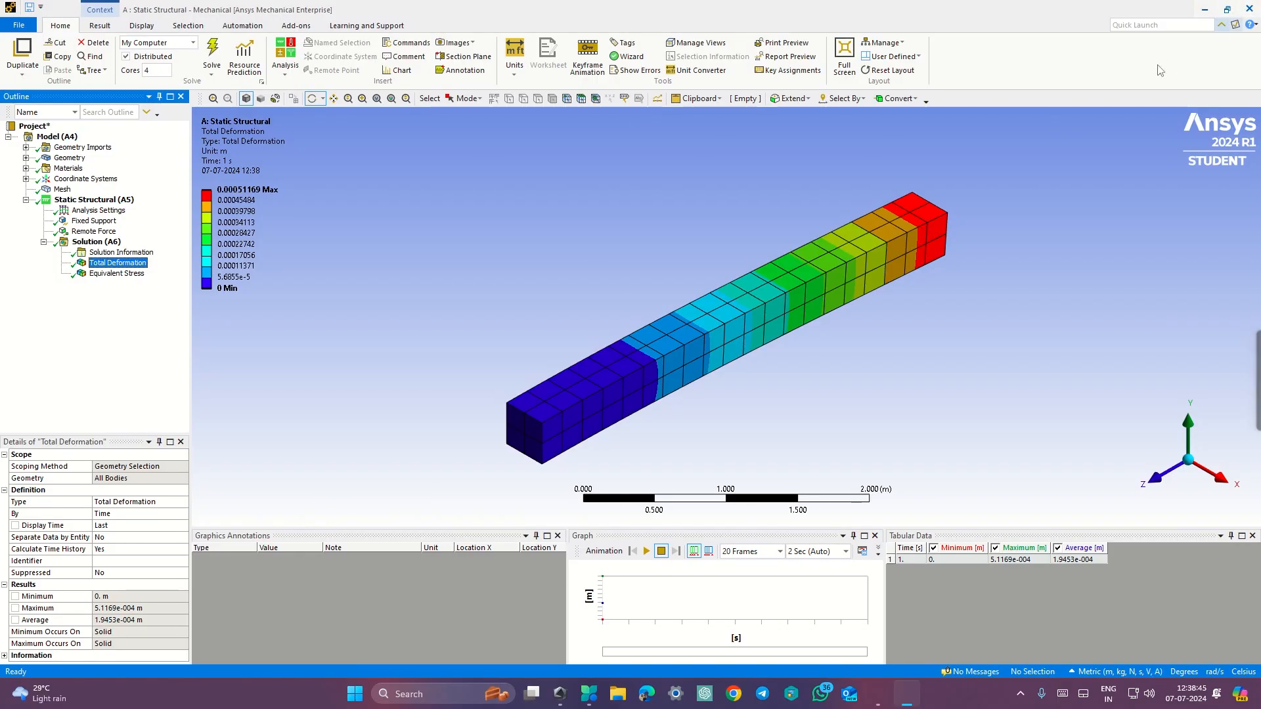
# Step: Save the Total Deformation print-preview image as preview.png in the Pictures folder
pyautogui.click(782, 42)
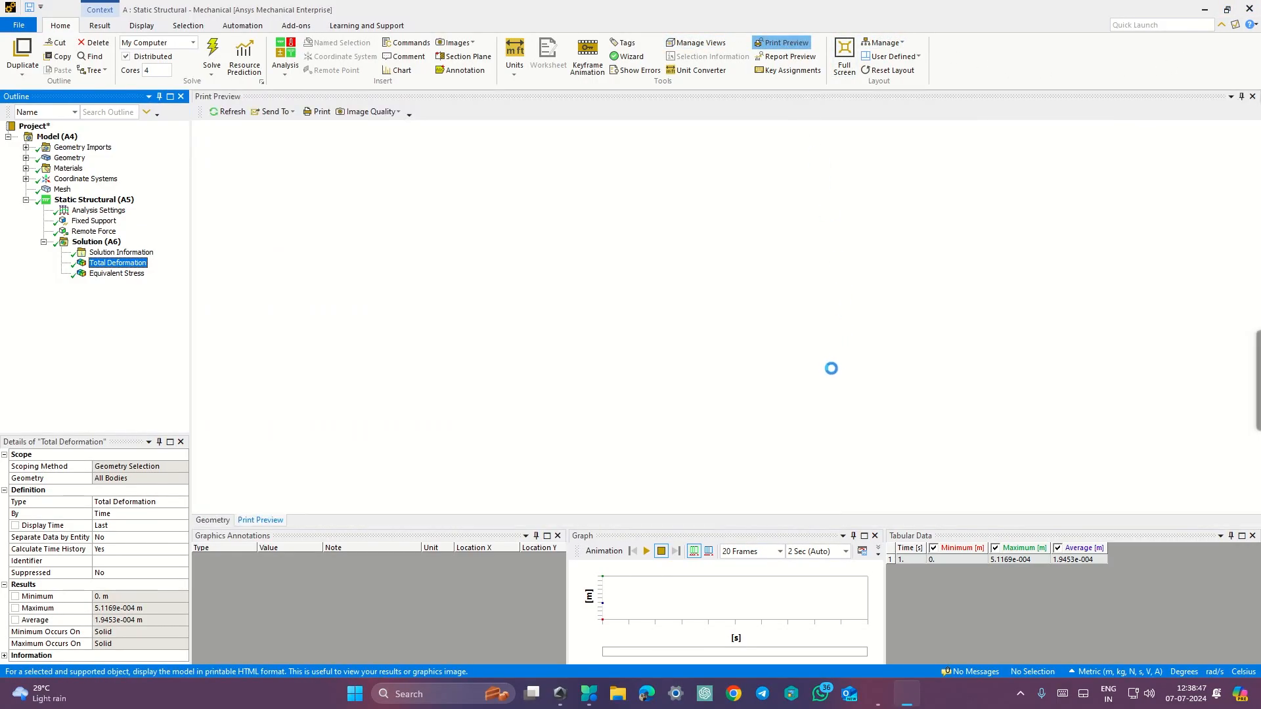
pyautogui.scroll(-2, 789, 399)
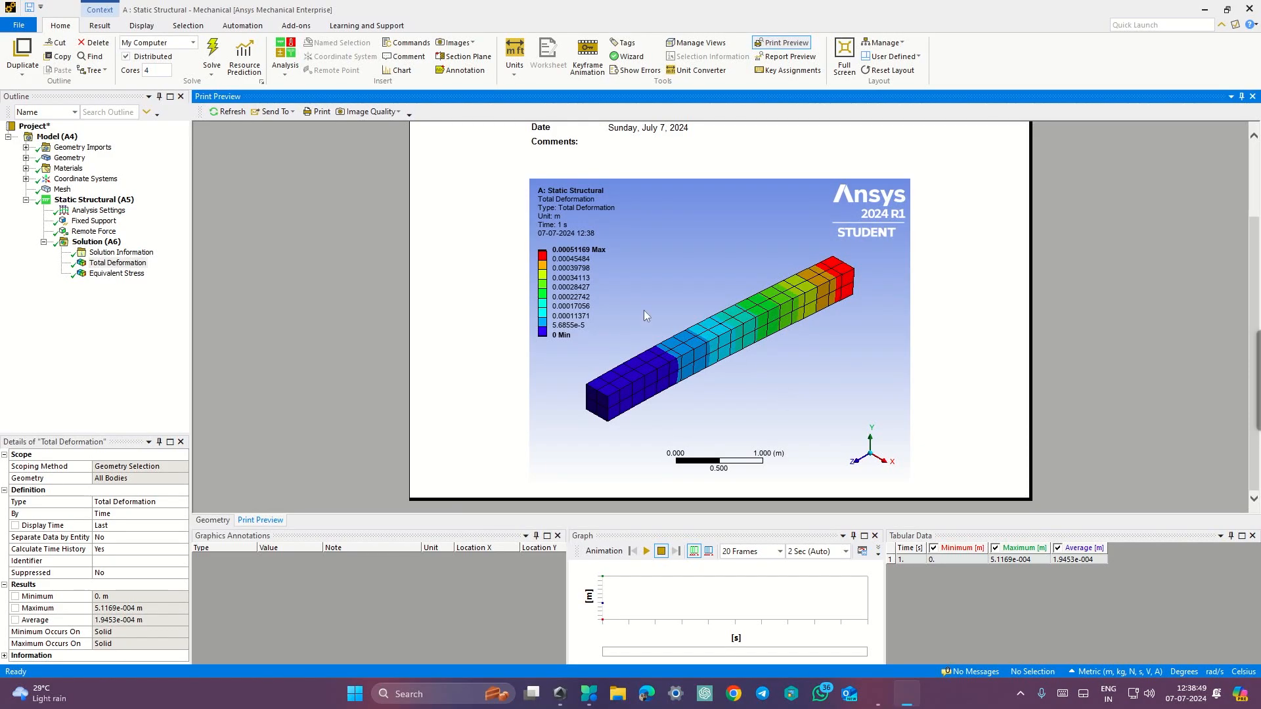
pyautogui.rightClick(667, 285)
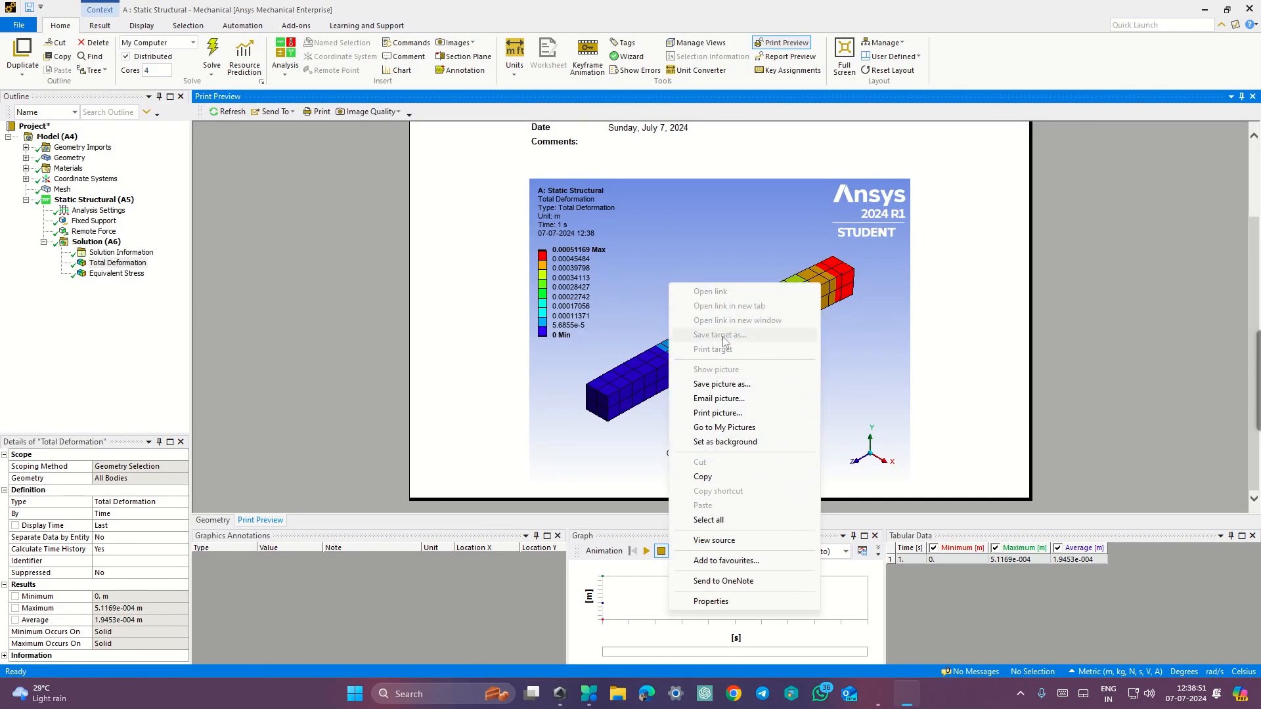
pyautogui.click(742, 387)
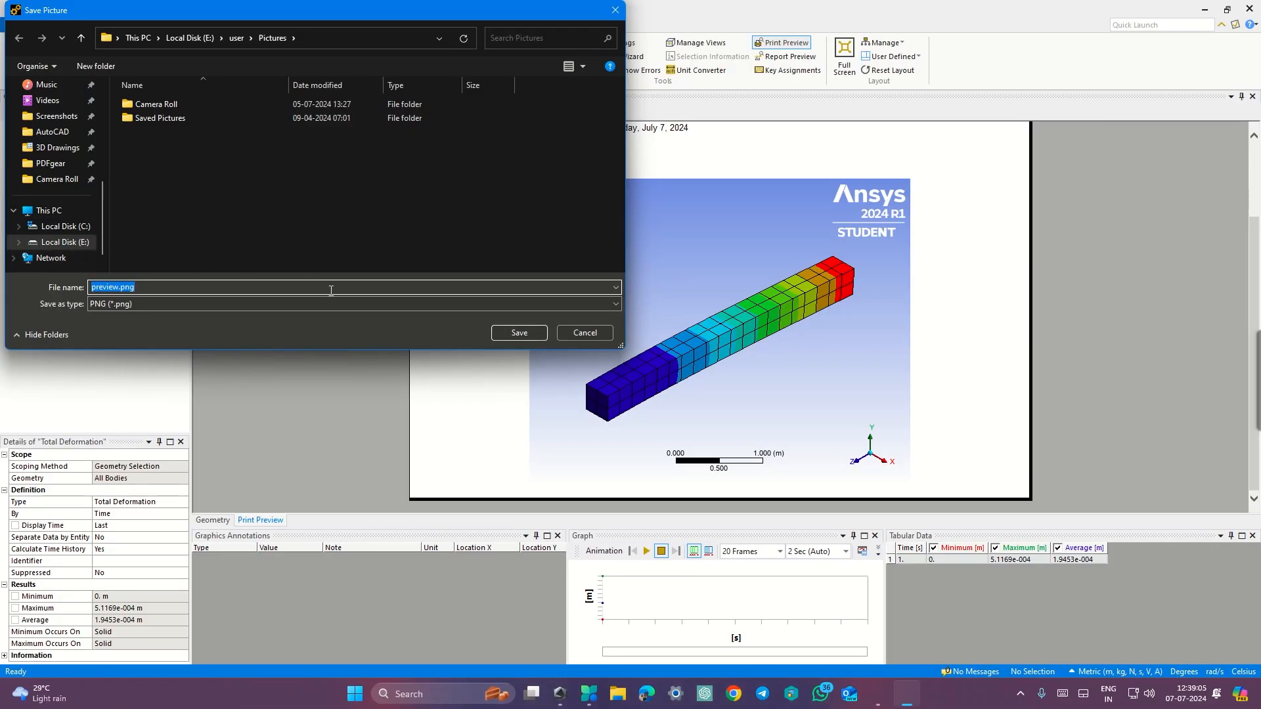
pyautogui.click(500, 333)
pyautogui.press('ctrl+super+Right')
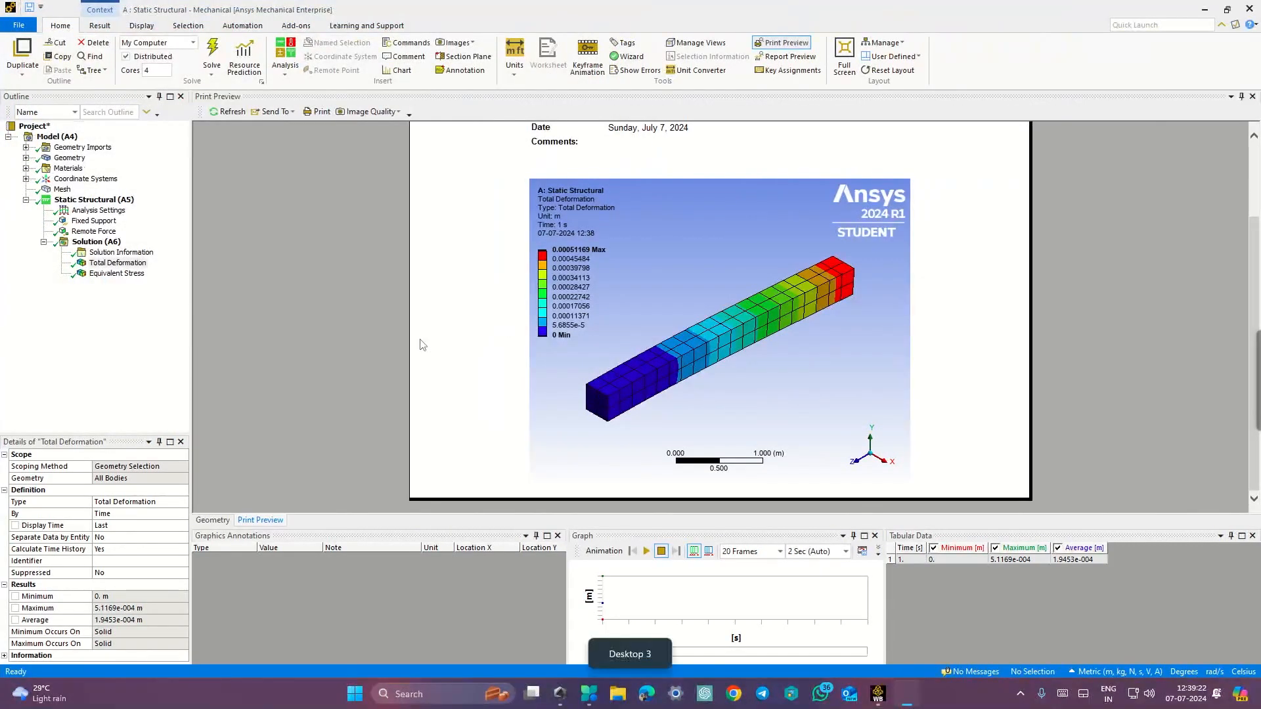